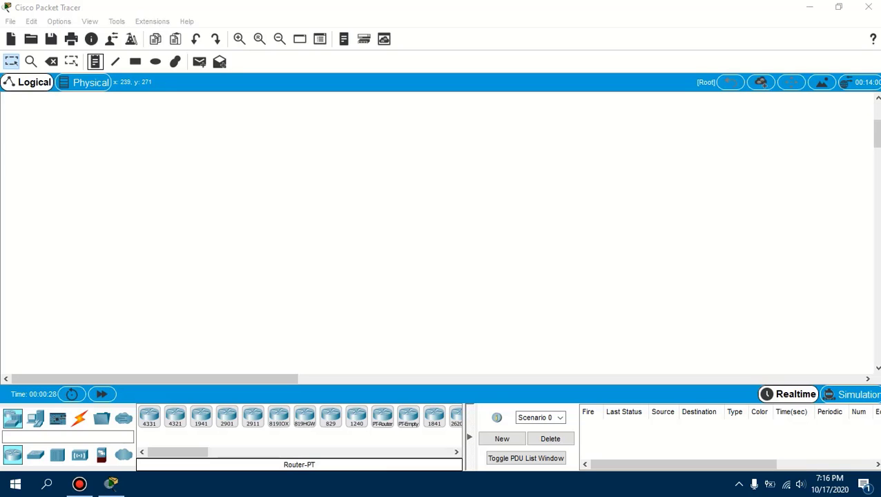
Add a text note reading "Routage Static" near the upper middle of the logical workspace
{"action": "left_click", "coordinate": [95, 62]}
{"action": "left_click", "coordinate": [388, 135]}
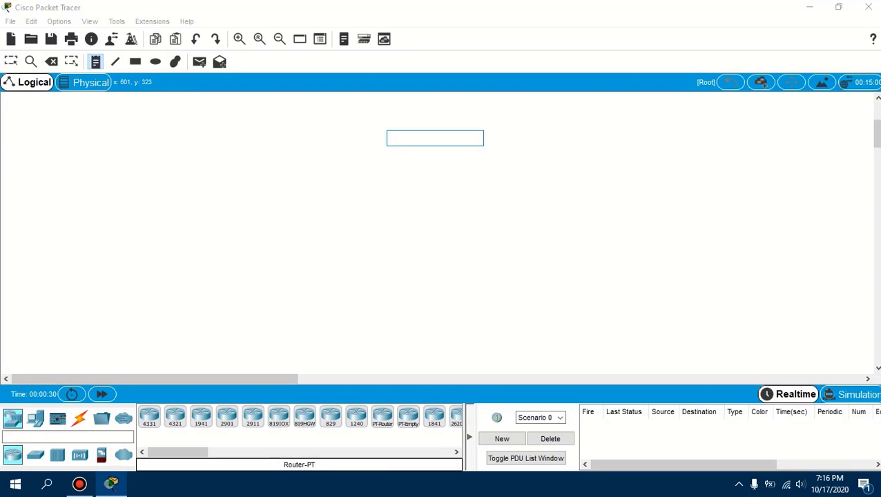
{"action": "type", "text": "Ro"}
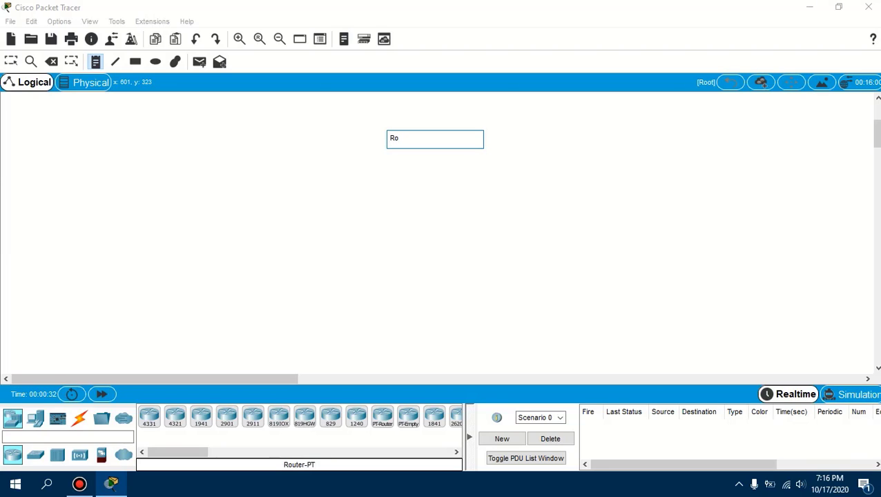
{"action": "type", "text": "utage Static"}
{"action": "key", "text": "Return"}
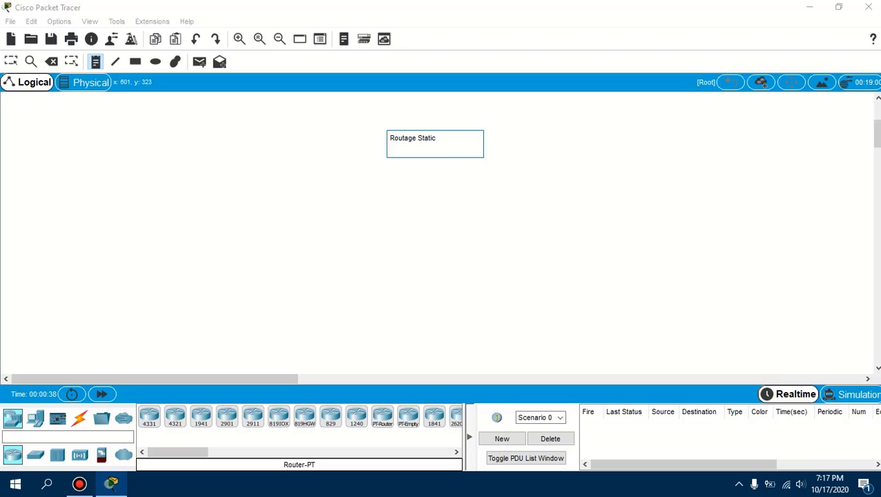
{"action": "left_click", "coordinate": [318, 166]}
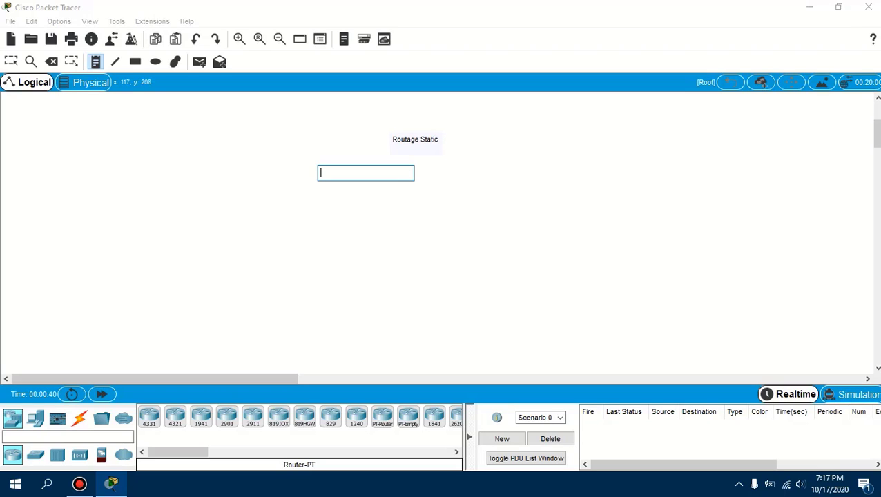
{"action": "left_click", "coordinate": [95, 61]}
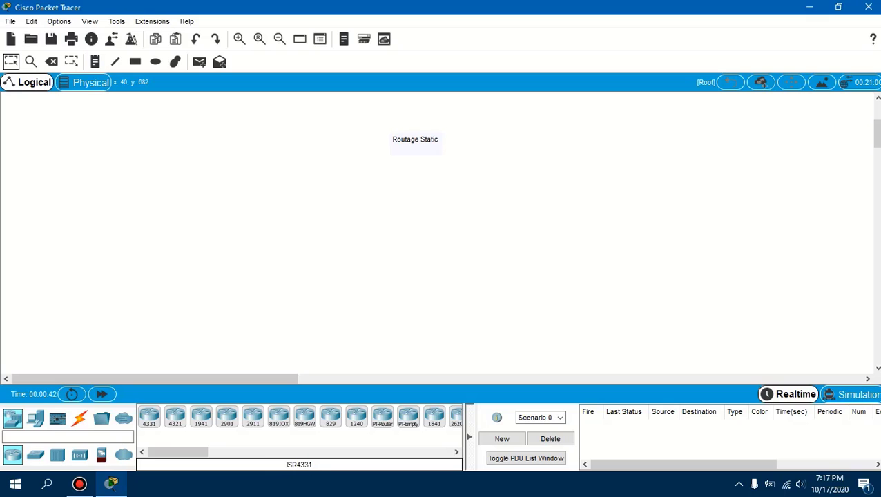
Place three 2811 routers and arrange them in a horizontal row below the "Routage Static" note
{"action": "left_click_drag", "start_coordinate": [178, 452], "coordinate": [210, 452]}
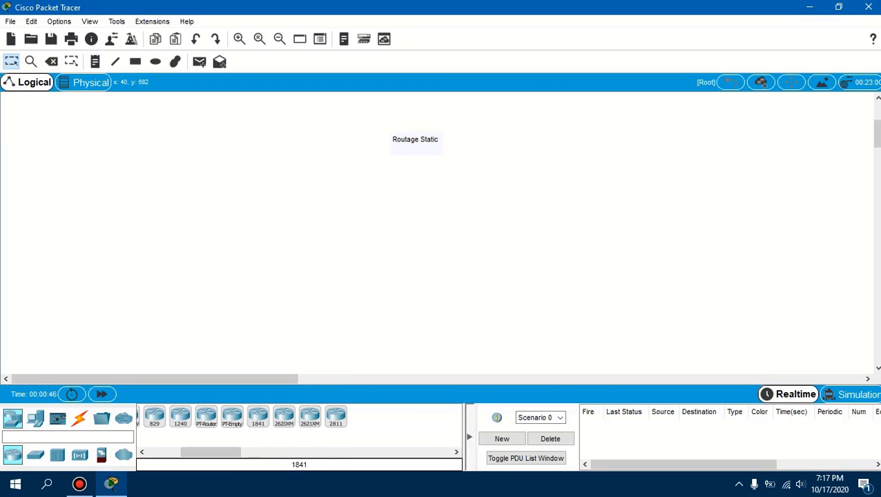
{"action": "left_click_drag", "start_coordinate": [335, 416], "coordinate": [247, 234]}
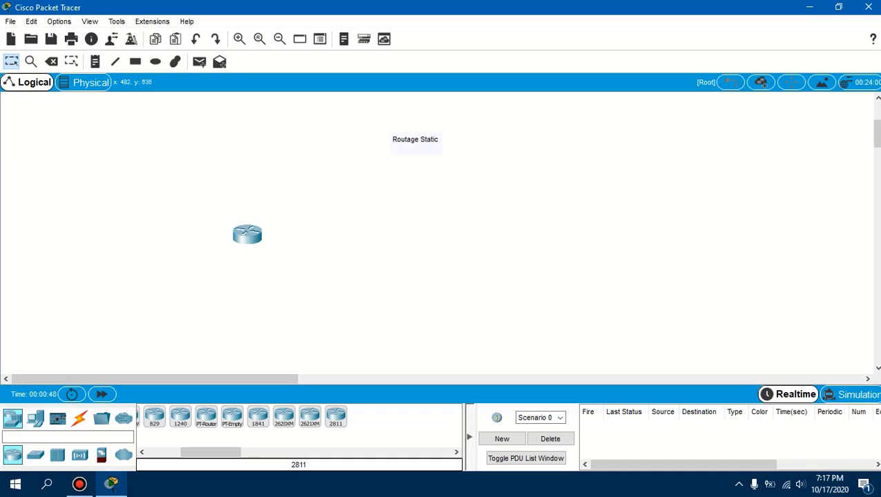
{"action": "left_click_drag", "start_coordinate": [336, 416], "coordinate": [403, 244]}
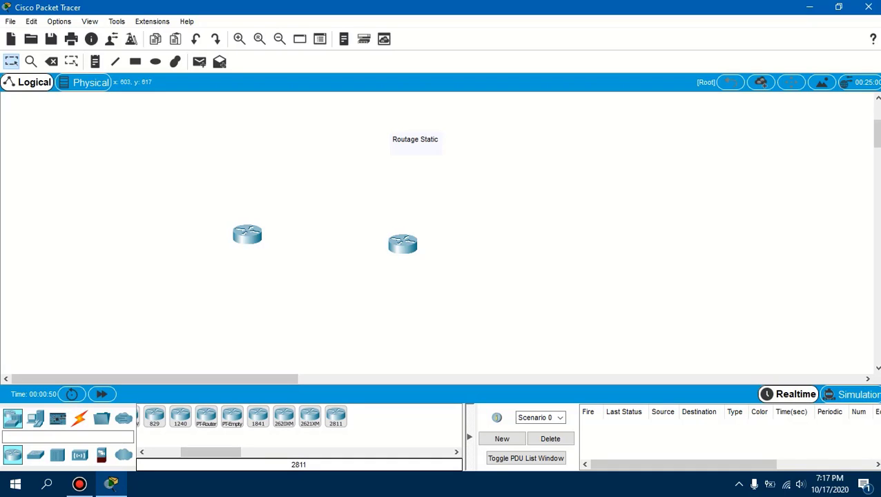
{"action": "left_click_drag", "start_coordinate": [336, 417], "coordinate": [589, 175]}
{"action": "left_click_drag", "start_coordinate": [402, 243], "coordinate": [407, 176]}
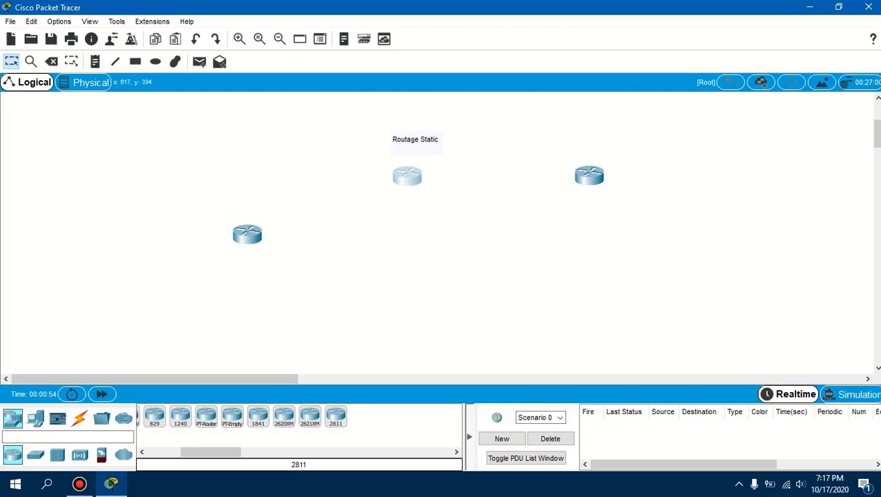
{"action": "left_click_drag", "start_coordinate": [247, 234], "coordinate": [241, 179]}
Power off the left router and install a WIC-2T module in its upper-right WIC slot beside the Ethernet ports
{"action": "left_click", "coordinate": [241, 179]}
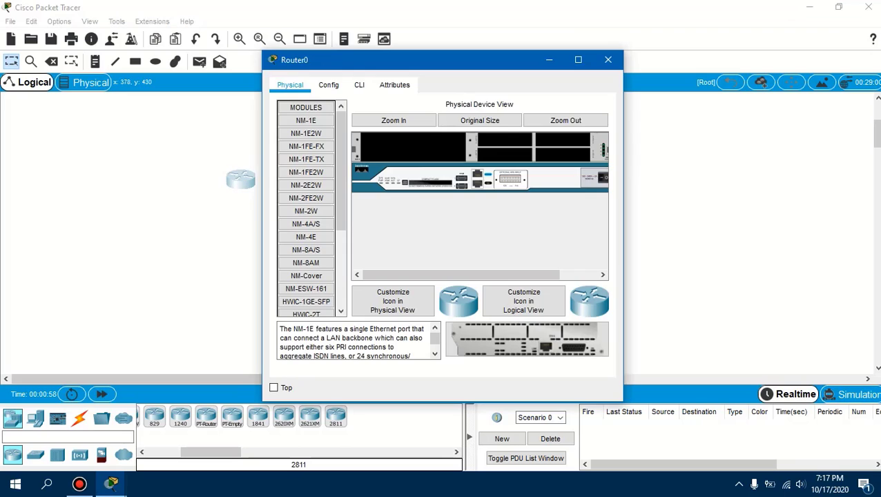
{"action": "left_click_drag", "start_coordinate": [461, 274], "coordinate": [498, 274]}
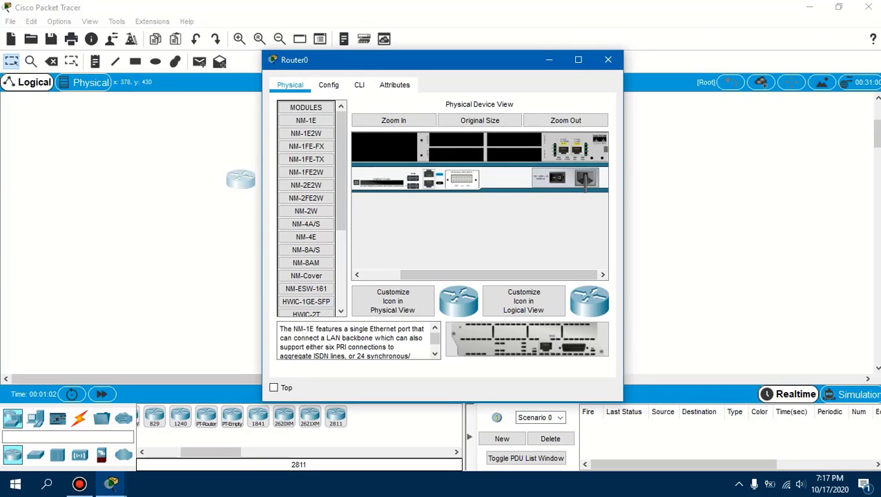
{"action": "left_click_drag", "start_coordinate": [340, 169], "coordinate": [340, 245]}
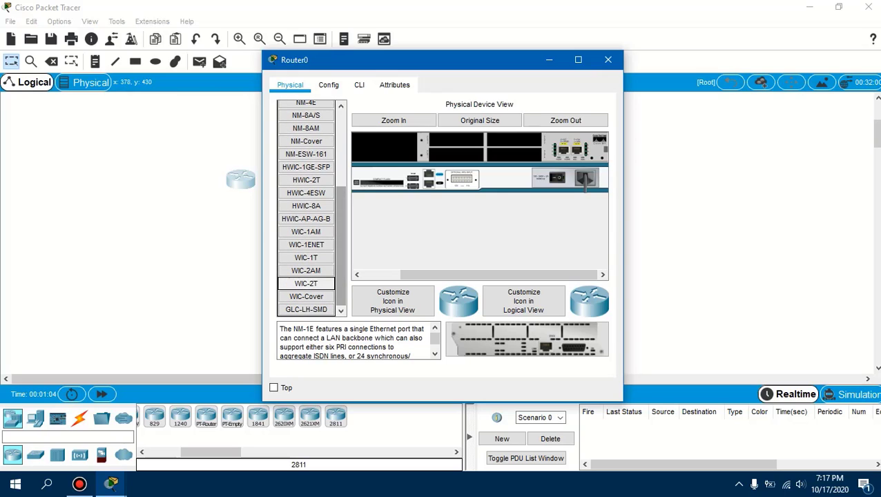
{"action": "left_click", "coordinate": [306, 284]}
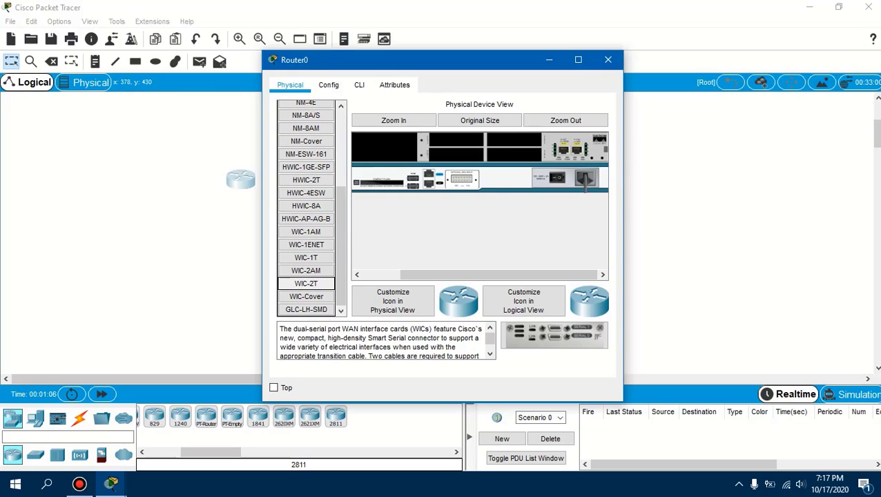
{"action": "left_click_drag", "start_coordinate": [554, 335], "coordinate": [513, 139]}
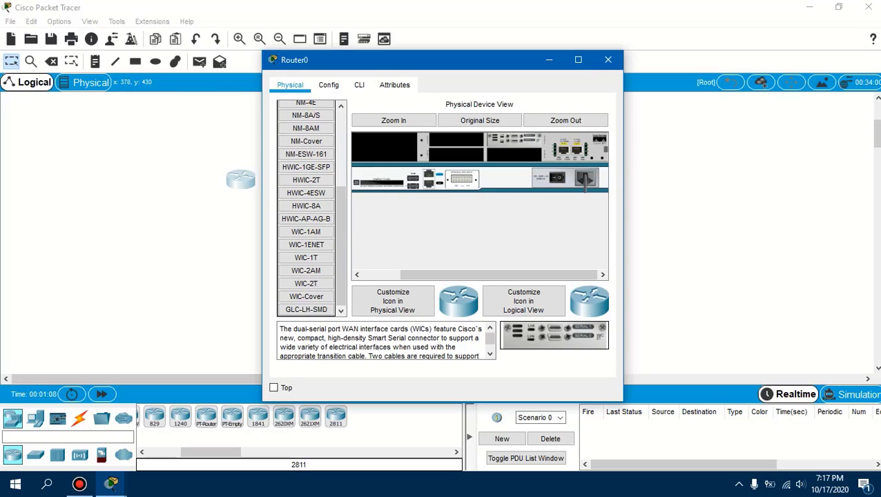
{"action": "left_click", "coordinate": [608, 60]}
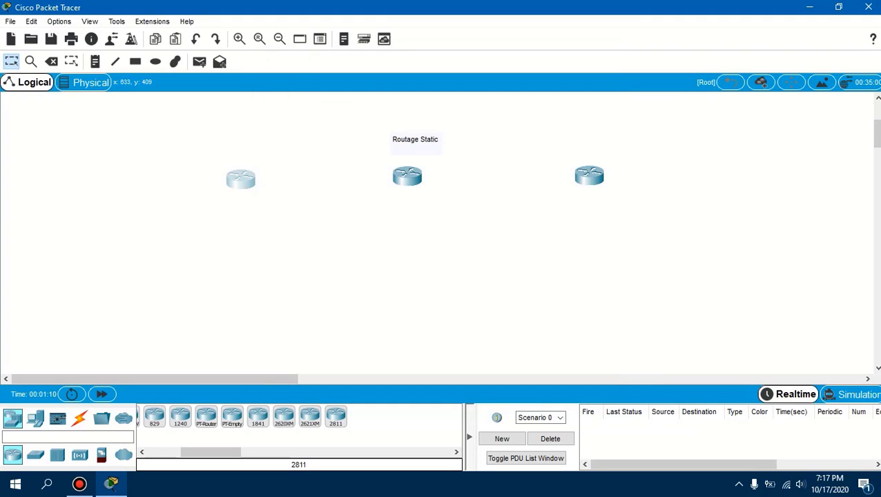
Power off the middle router, install a WIC-2T module in its upper-left WIC slot and power it back on
{"action": "left_click", "coordinate": [407, 176]}
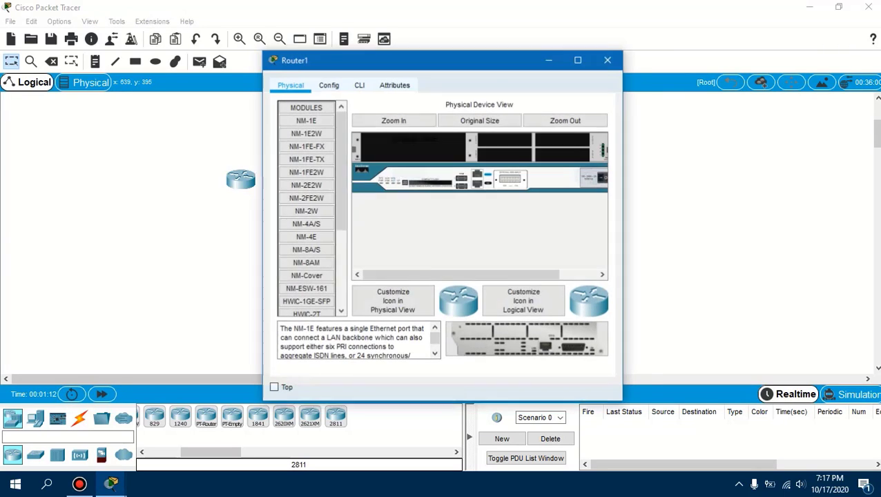
{"action": "left_click_drag", "start_coordinate": [459, 275], "coordinate": [498, 275]}
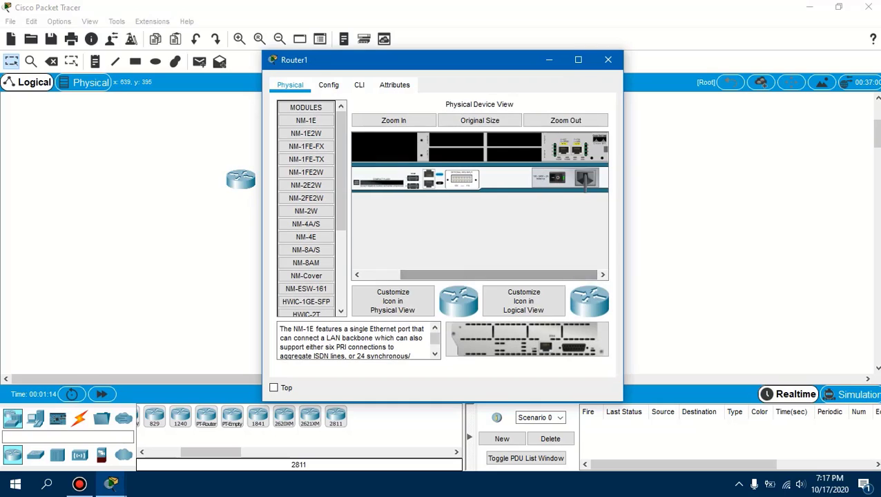
{"action": "left_click", "coordinate": [556, 177]}
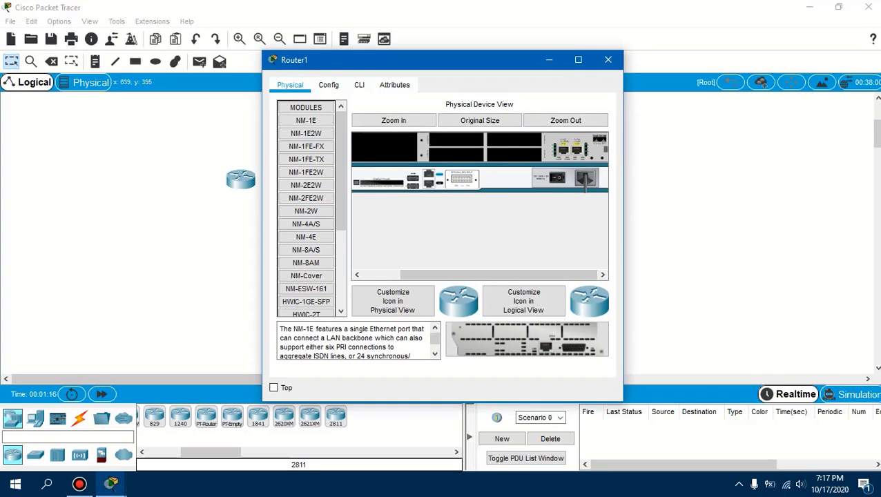
{"action": "left_click_drag", "start_coordinate": [341, 170], "coordinate": [341, 247]}
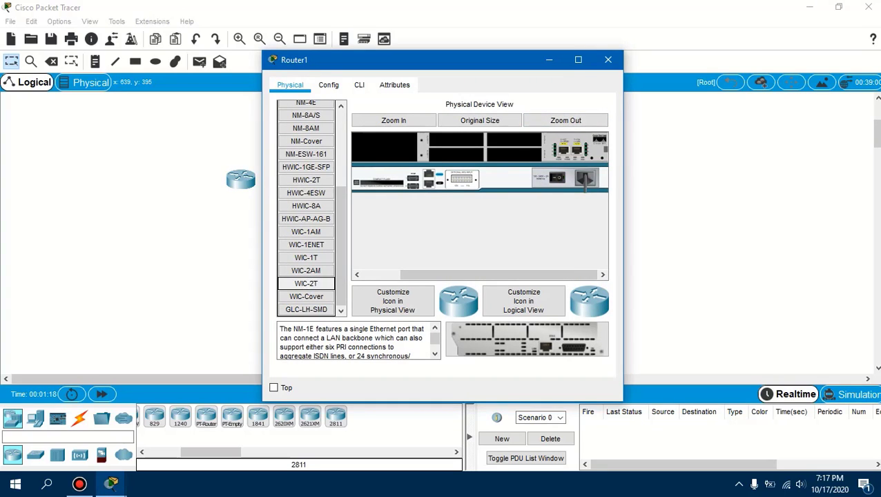
{"action": "left_click", "coordinate": [306, 283]}
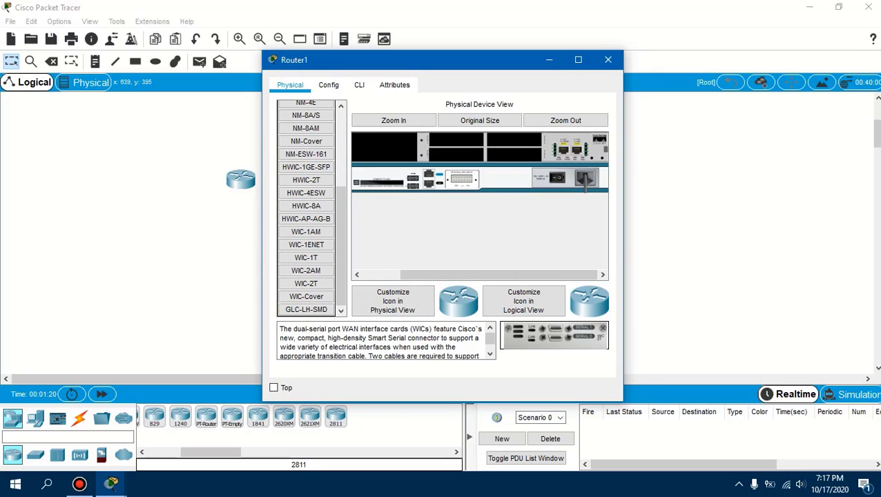
{"action": "left_click_drag", "start_coordinate": [554, 335], "coordinate": [456, 138]}
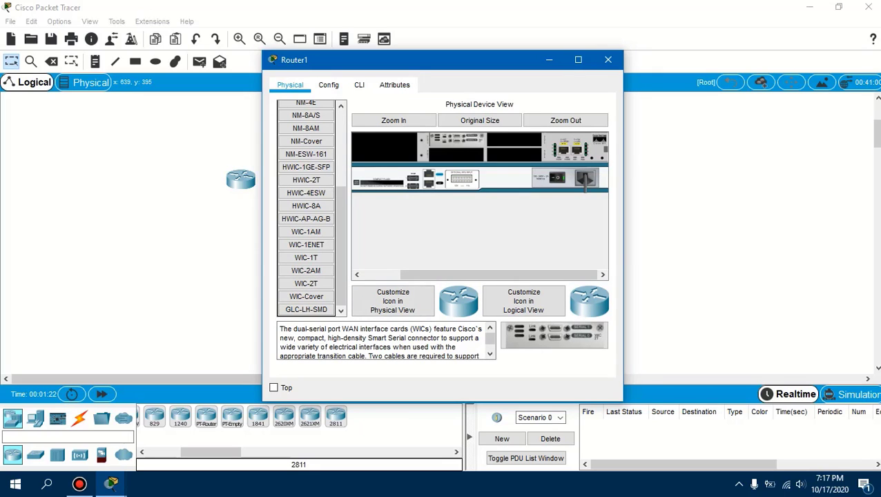
{"action": "left_click", "coordinate": [607, 60]}
Power off the right router, install a WIC-2T module in its upper-left WIC slot and power it back on
{"action": "left_click", "coordinate": [588, 176]}
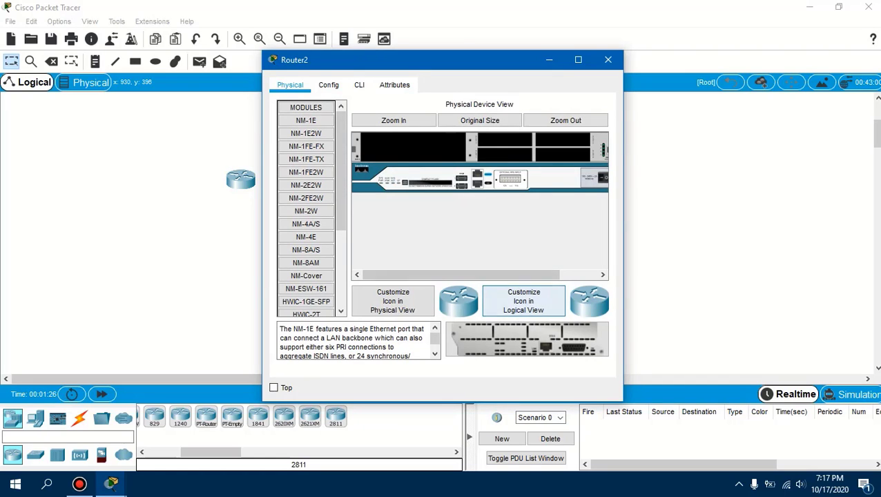
{"action": "left_click_drag", "start_coordinate": [516, 275], "coordinate": [556, 275]}
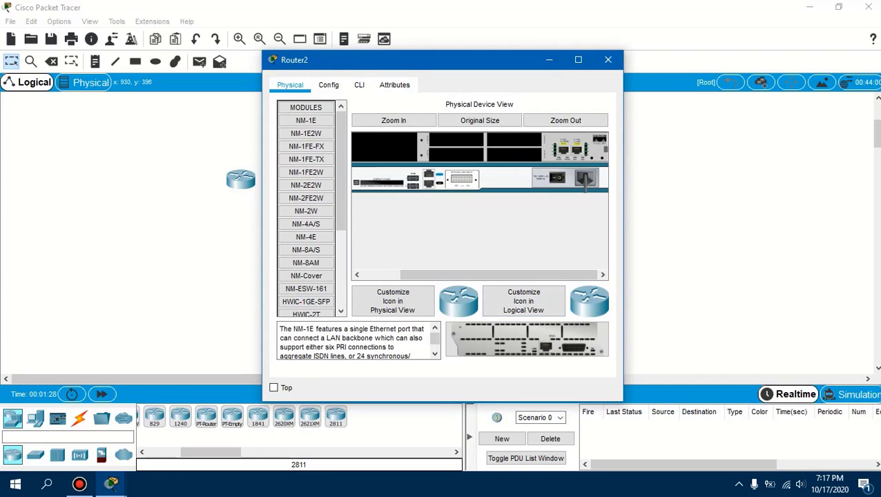
{"action": "left_click_drag", "start_coordinate": [340, 173], "coordinate": [340, 249]}
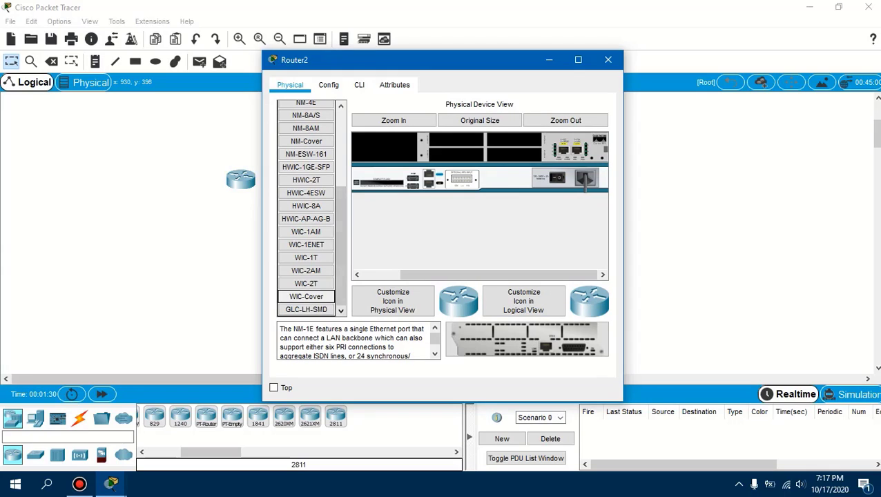
{"action": "left_click", "coordinate": [305, 284]}
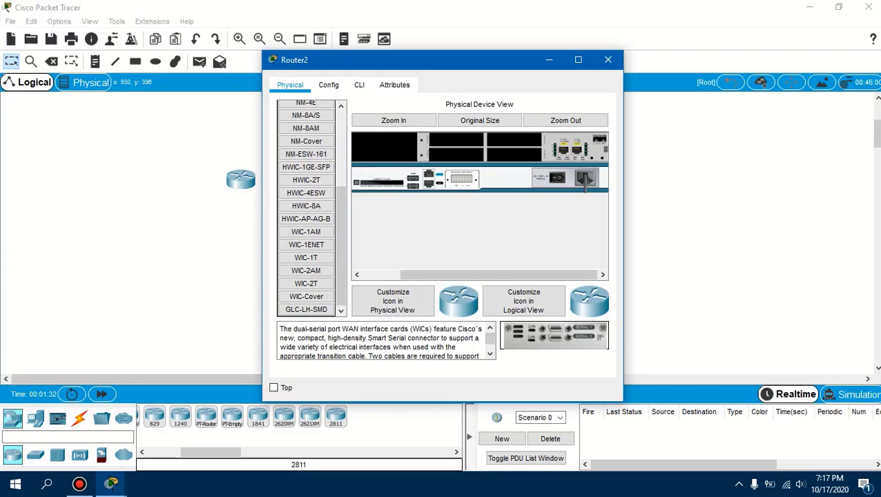
{"action": "left_click_drag", "start_coordinate": [554, 335], "coordinate": [456, 139]}
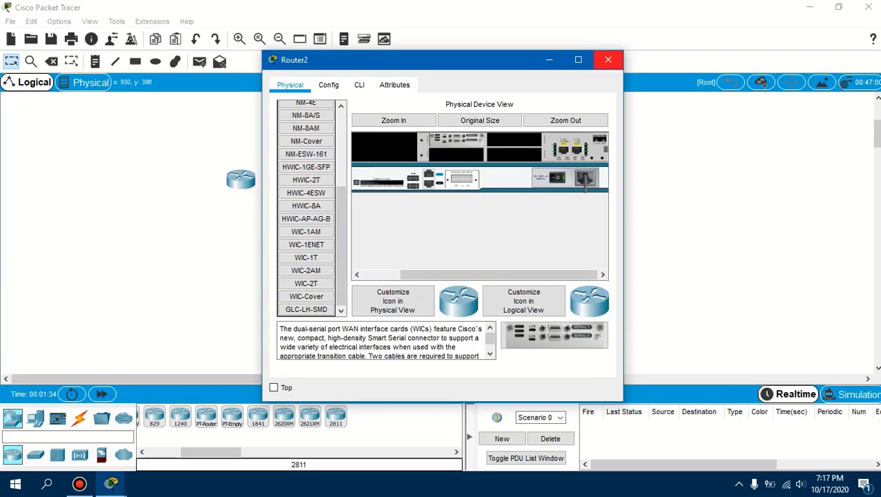
{"action": "left_click", "coordinate": [607, 59]}
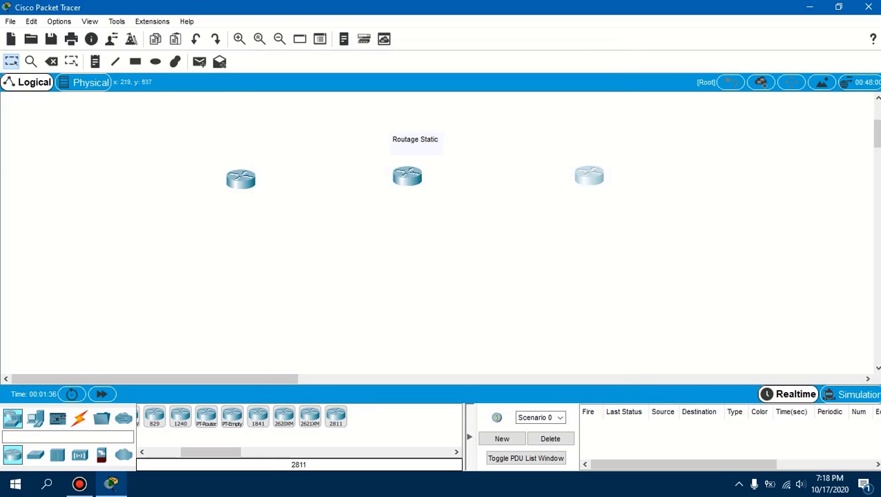
Place three 2960 switches in a row, one below each router
{"action": "left_click", "coordinate": [35, 455]}
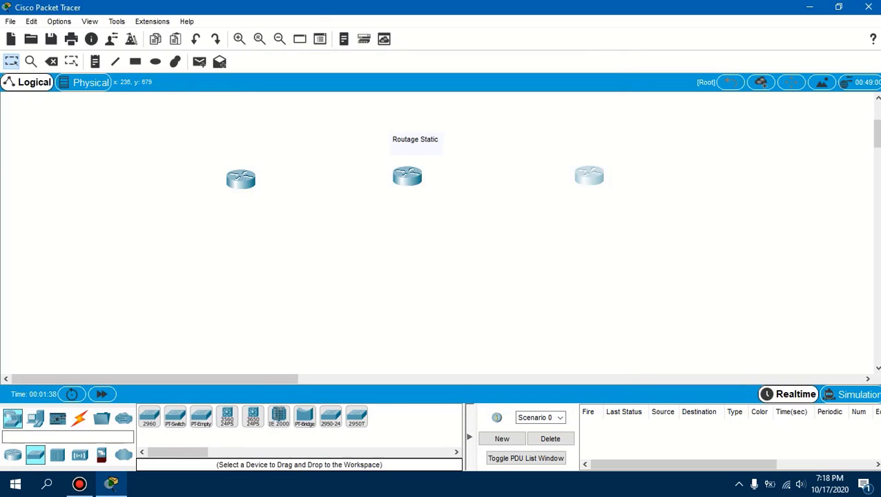
{"action": "left_click_drag", "start_coordinate": [149, 417], "coordinate": [231, 285]}
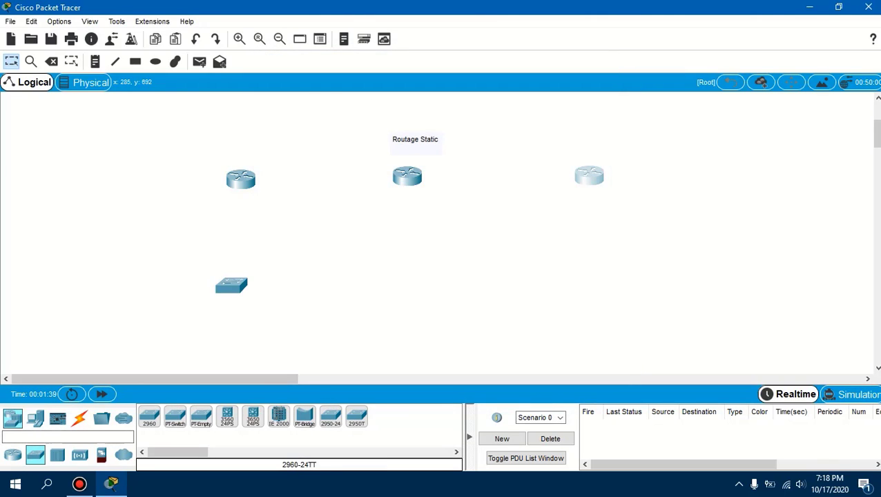
{"action": "left_click_drag", "start_coordinate": [149, 416], "coordinate": [408, 283]}
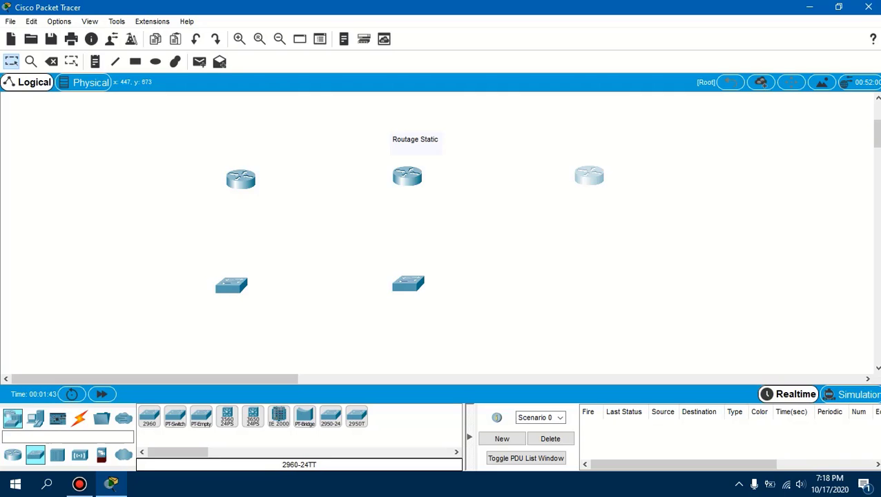
{"action": "left_click_drag", "start_coordinate": [149, 416], "coordinate": [599, 277]}
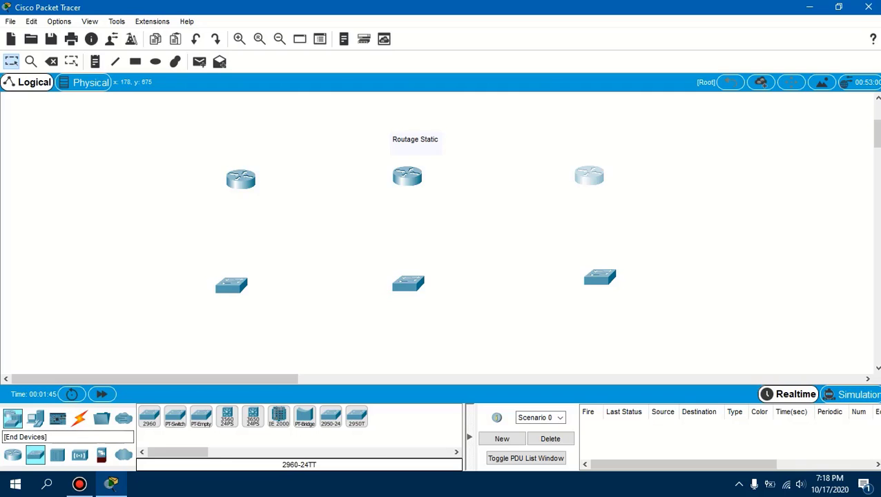
Place three PCs in a row, one below each 2960 switch
{"action": "left_click", "coordinate": [35, 418]}
{"action": "left_click_drag", "start_coordinate": [150, 417], "coordinate": [225, 357]}
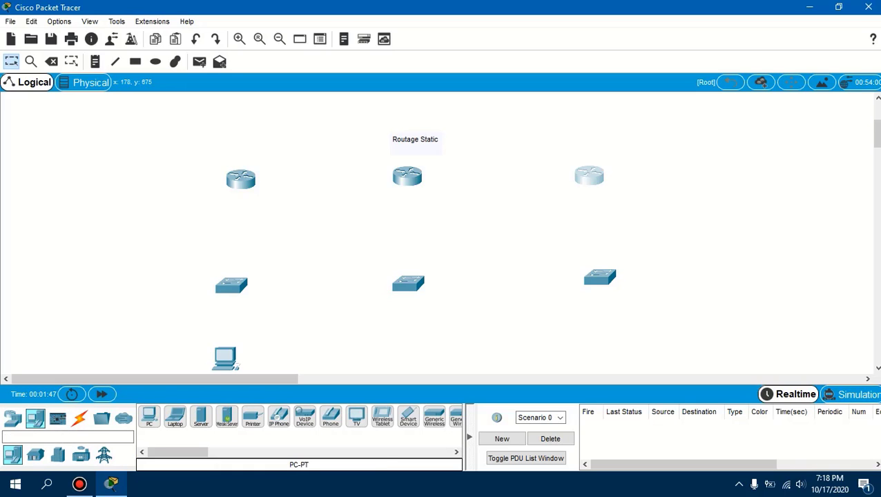
{"action": "left_click_drag", "start_coordinate": [149, 416], "coordinate": [412, 360]}
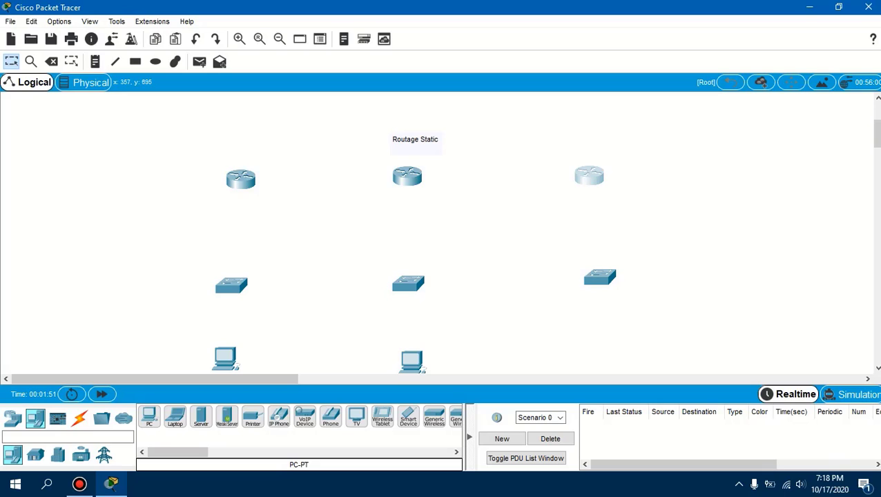
{"action": "left_click_drag", "start_coordinate": [149, 416], "coordinate": [601, 361]}
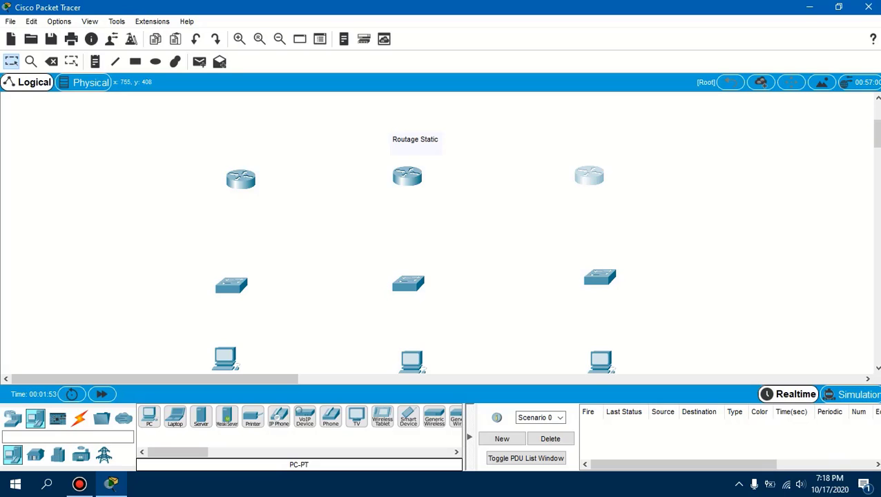
{"action": "left_click", "coordinate": [279, 39]}
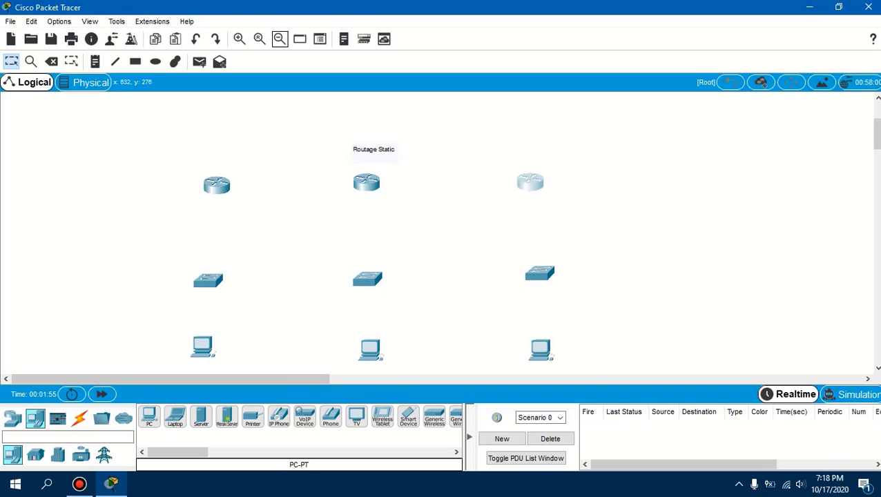
Move the whole topology, including the Routage Static title, to the centre of the workspace
{"action": "left_click", "coordinate": [279, 39]}
{"action": "mouse_move", "coordinate": [91, 123]}
{"action": "left_mouse_down"}
{"action": "mouse_move", "coordinate": [503, 328]}
{"action": "mouse_move", "coordinate": [528, 372]}
{"action": "left_mouse_up"}
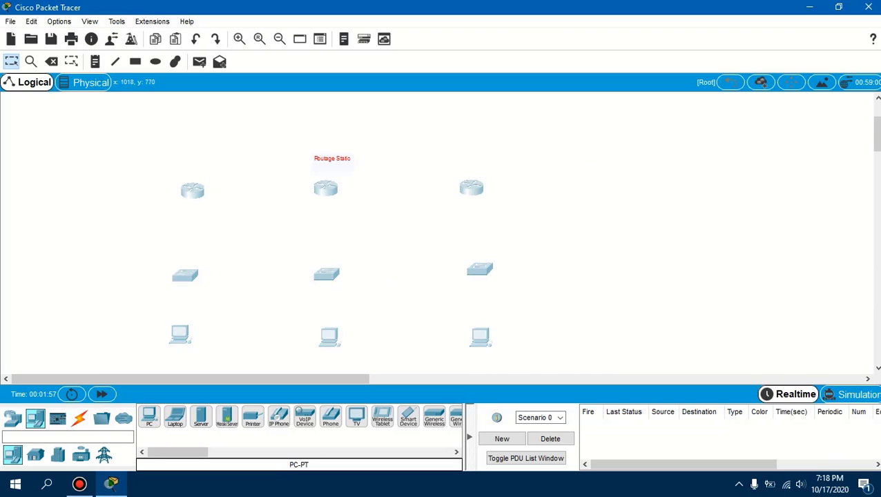
{"action": "left_click_drag", "start_coordinate": [486, 340], "coordinate": [610, 315]}
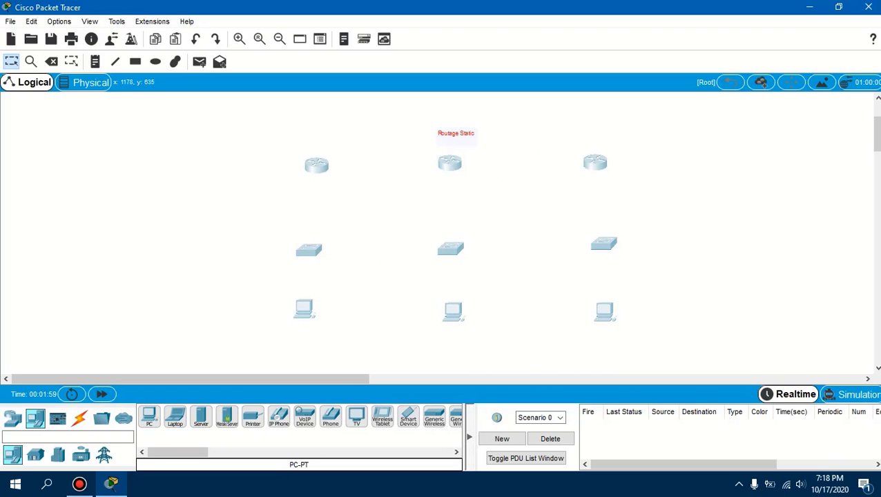
{"action": "left_click", "coordinate": [511, 338]}
Link the left router to the middle router and the middle router to the right router using automatically chosen connections
{"action": "left_click", "coordinate": [79, 418]}
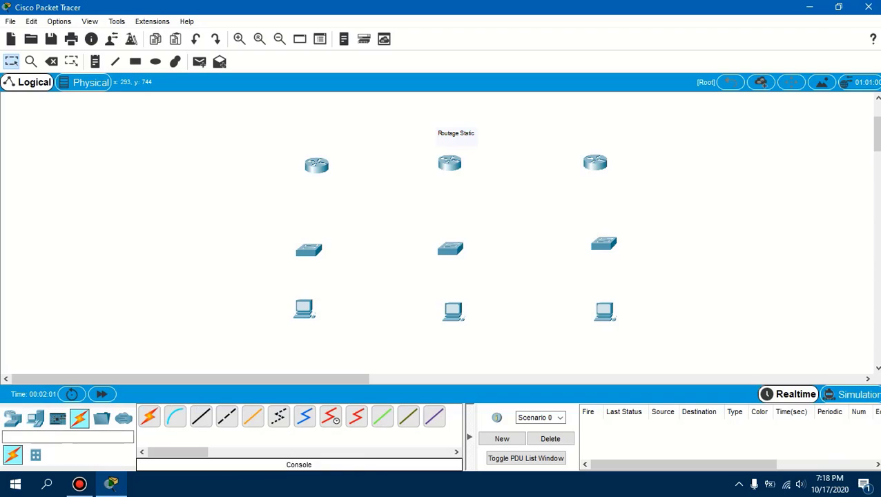
{"action": "left_click", "coordinate": [148, 416]}
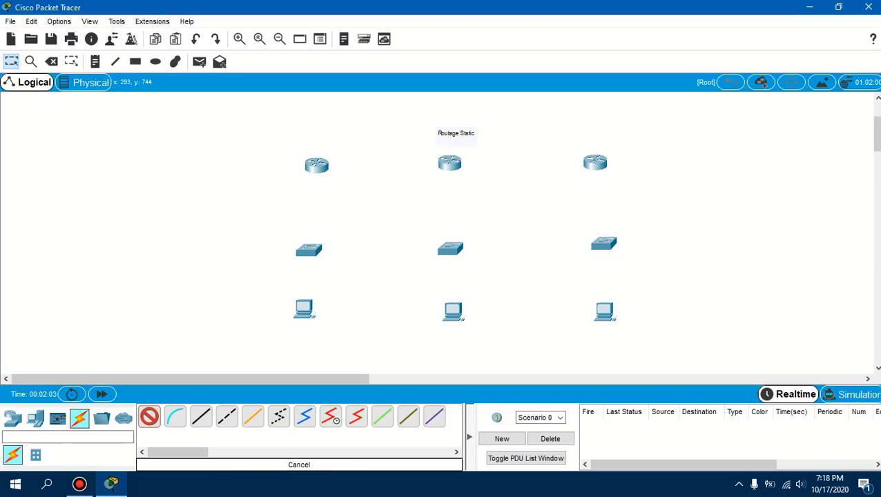
{"action": "left_click", "coordinate": [316, 164]}
{"action": "left_click", "coordinate": [449, 162]}
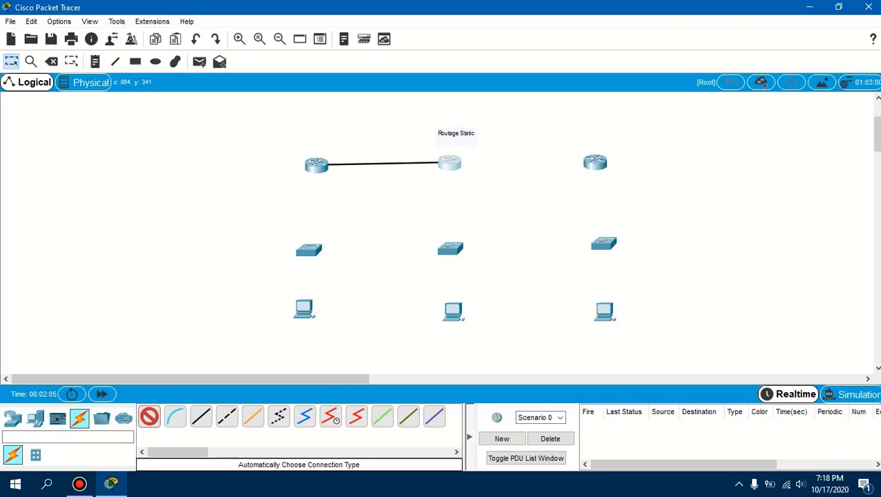
{"action": "left_click", "coordinate": [449, 163]}
{"action": "left_click", "coordinate": [595, 162]}
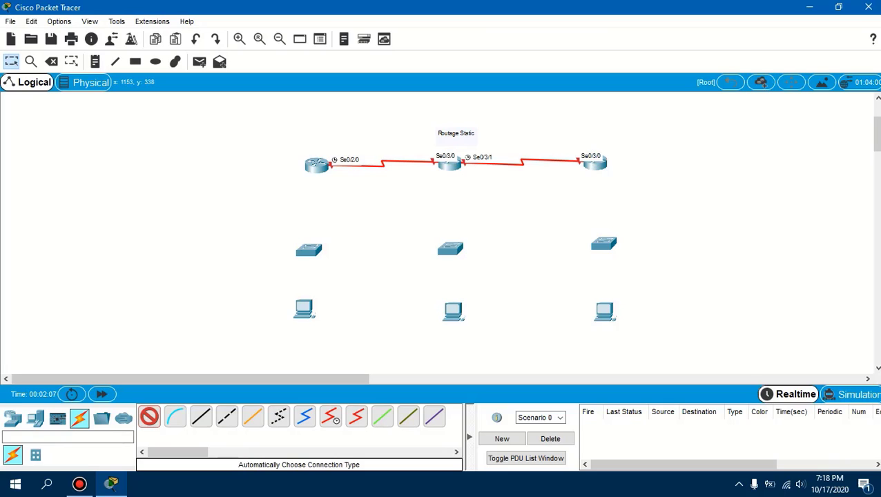
Connect the left router to the switch below it and that switch to its PC using automatically chosen connections
{"action": "left_click", "coordinate": [316, 165]}
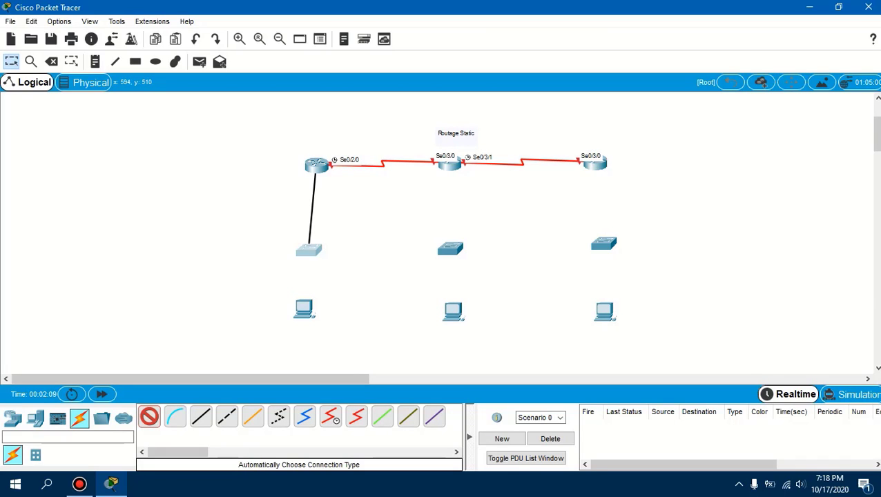
{"action": "left_click", "coordinate": [308, 249]}
{"action": "left_click", "coordinate": [309, 248]}
{"action": "left_click", "coordinate": [304, 308]}
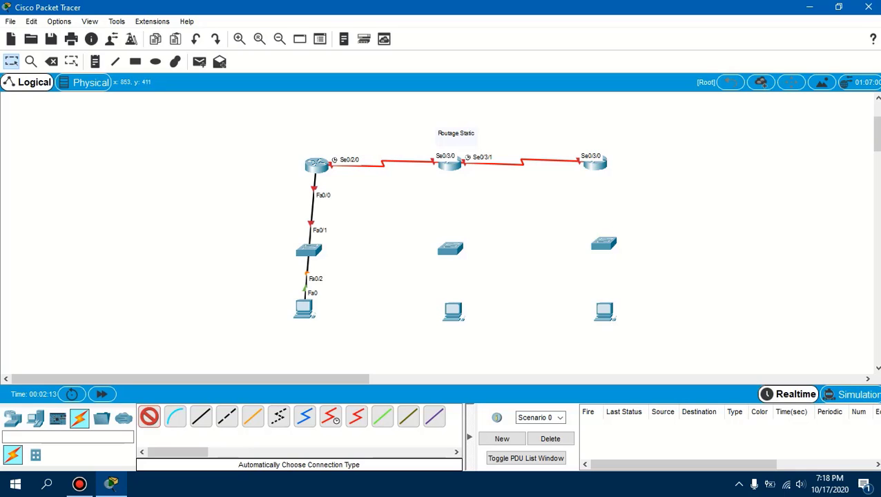
Connect the right router to the switch below it and that switch to its PC using automatically chosen connections
{"action": "left_click", "coordinate": [594, 163]}
{"action": "left_click", "coordinate": [604, 243]}
{"action": "left_click", "coordinate": [603, 243]}
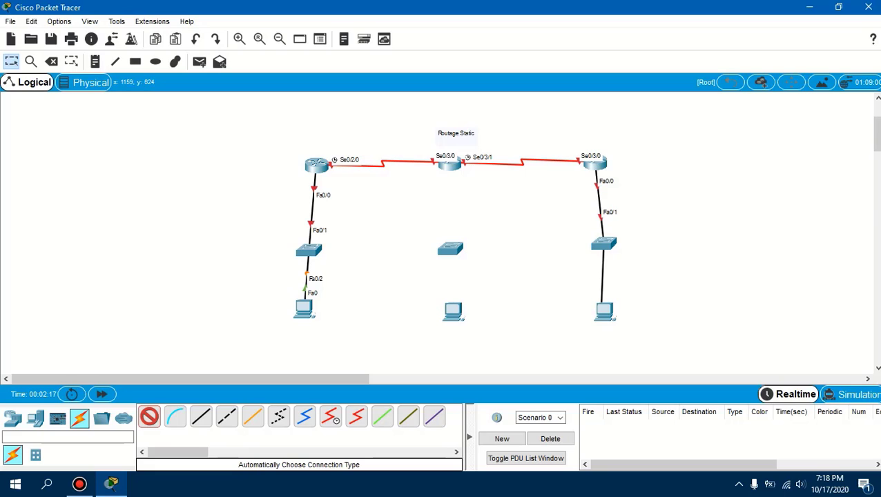
{"action": "left_click", "coordinate": [603, 308]}
Connect the middle router to its switch and that switch to its PC with automatic connections, and select the whole topology
{"action": "left_click", "coordinate": [449, 162]}
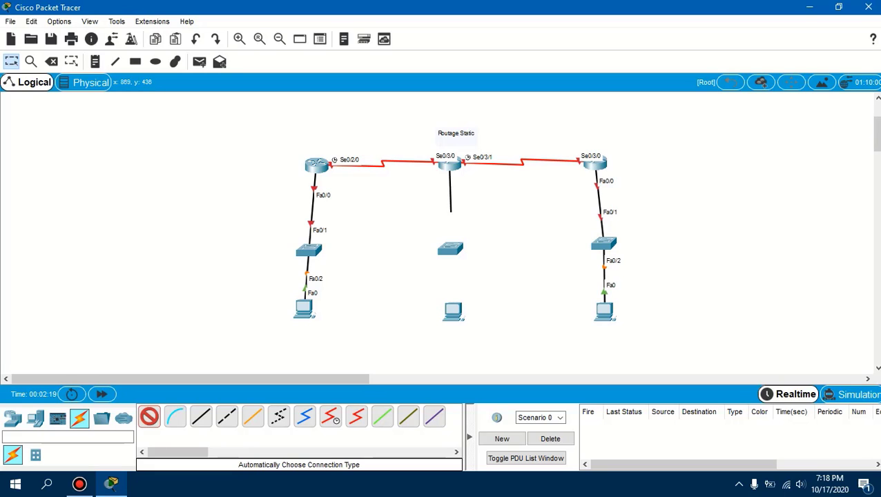
{"action": "left_click", "coordinate": [449, 249]}
{"action": "left_click", "coordinate": [450, 249]}
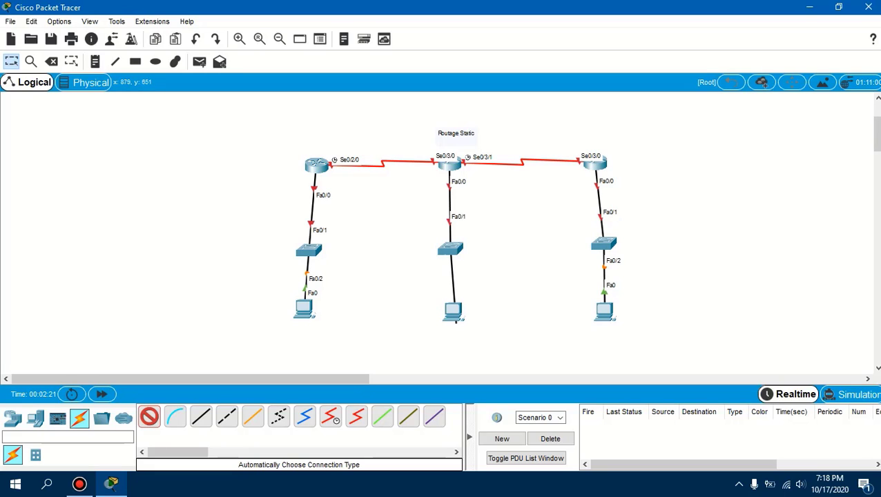
{"action": "left_click", "coordinate": [452, 311]}
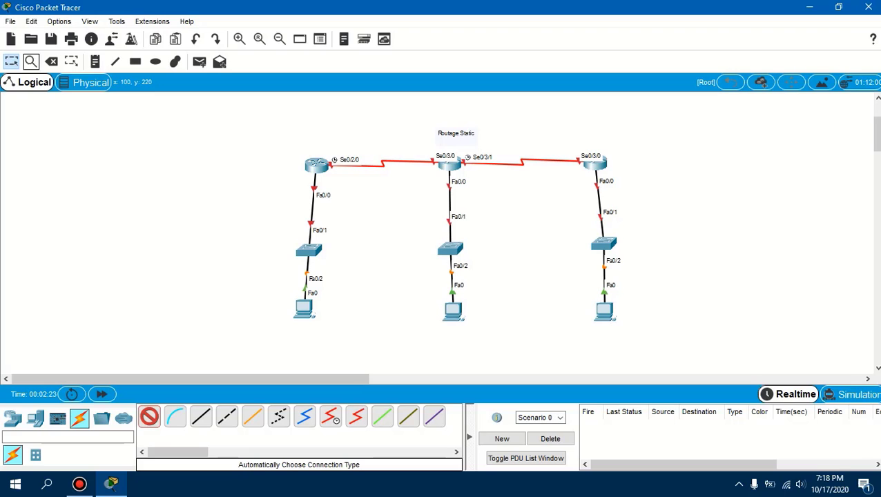
{"action": "left_click", "coordinate": [11, 62]}
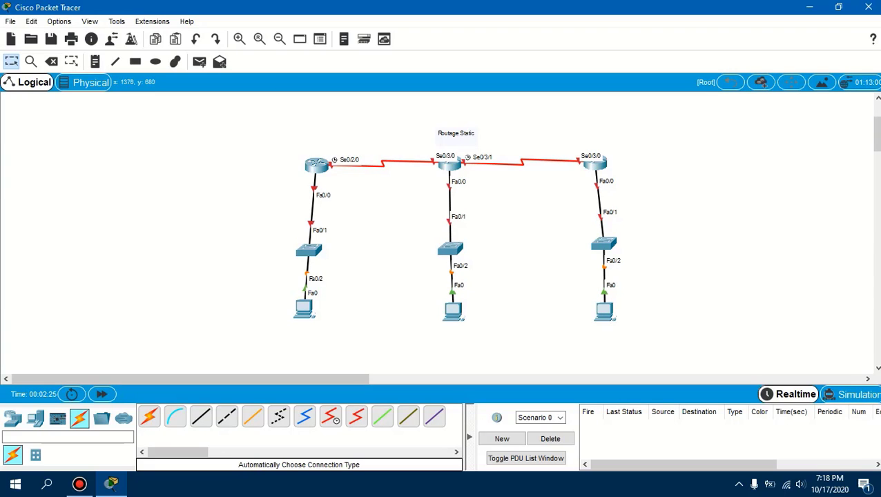
{"action": "left_click_drag", "start_coordinate": [228, 116], "coordinate": [644, 369]}
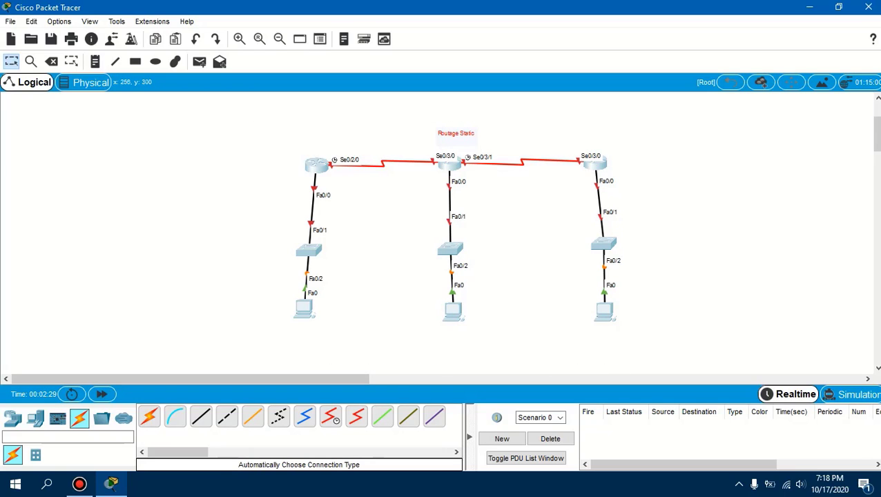
Add text notes above the serial links: 10.0.0.0 for the left link and 20.0.0.0 for the right link
{"action": "left_click", "coordinate": [95, 62]}
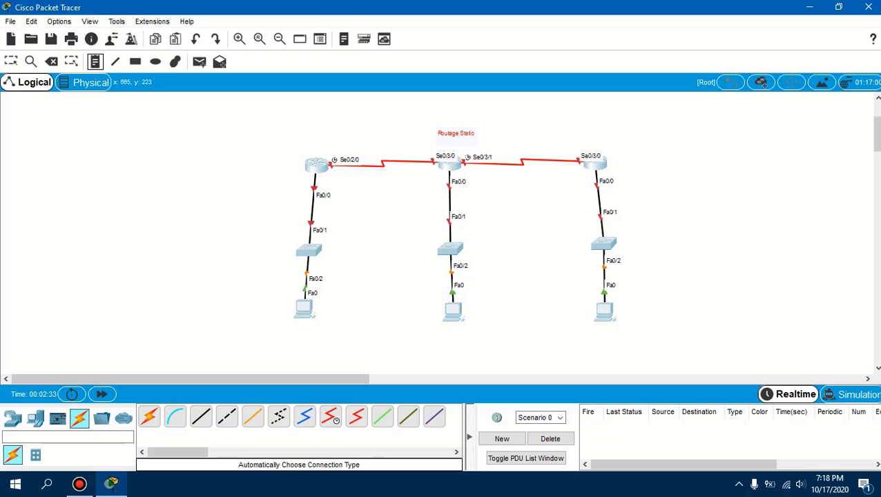
{"action": "left_click", "coordinate": [362, 129]}
{"action": "type", "text": "10"}
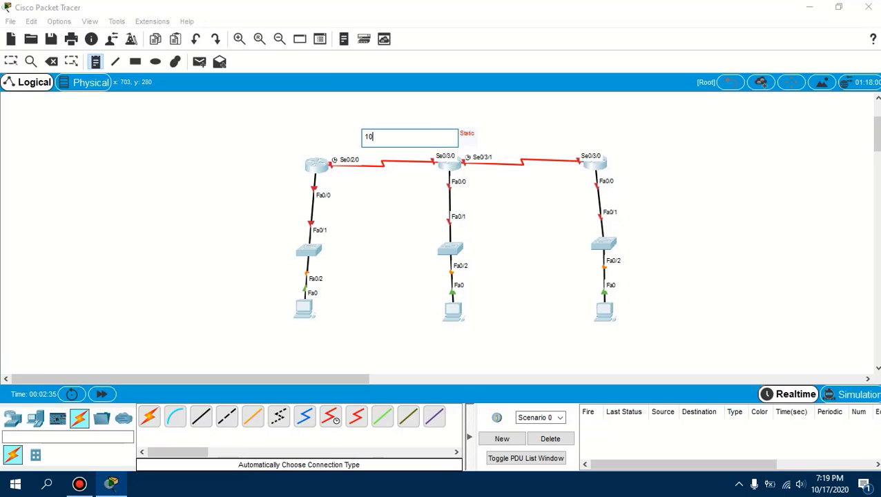
{"action": "type", "text": ".0.0.0"}
{"action": "left_click", "coordinate": [510, 129]}
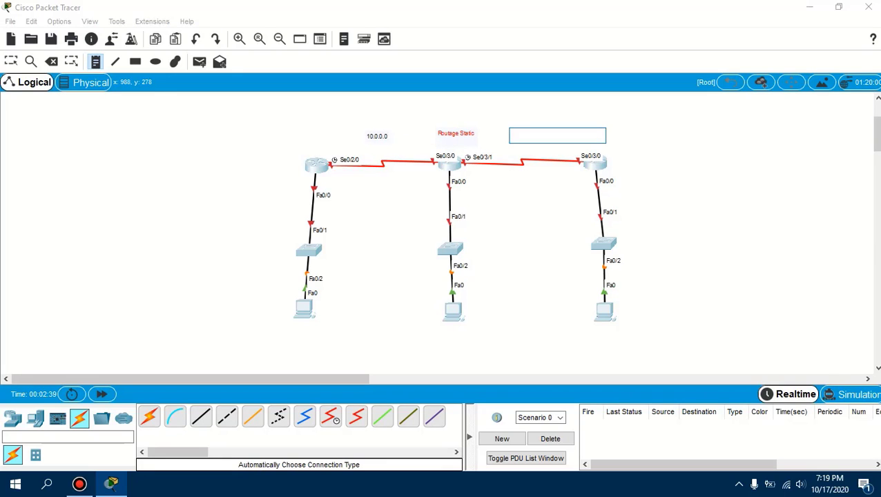
{"action": "type", "text": "20.0.00"}
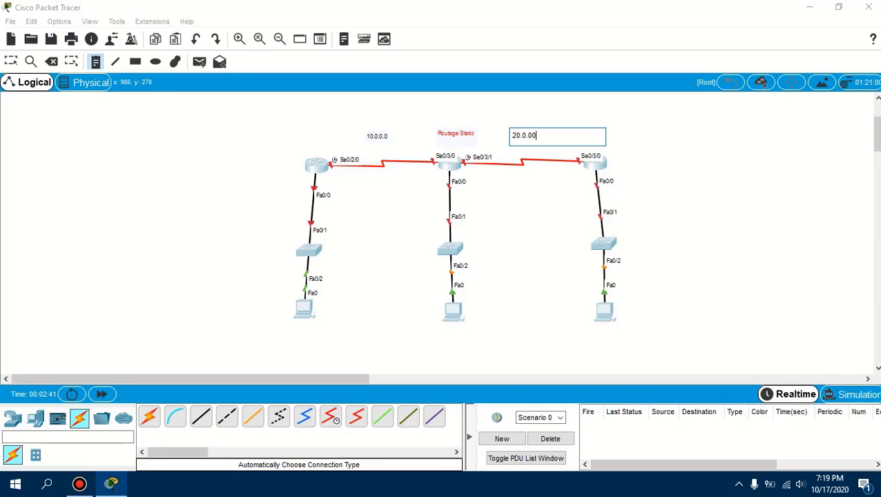
{"action": "type", "text": "0"}
Add network notes below the three PCs, from left to right: 192.168.1.0, 192.168.2.0 and 192.168.3.0
{"action": "left_click", "coordinate": [267, 338]}
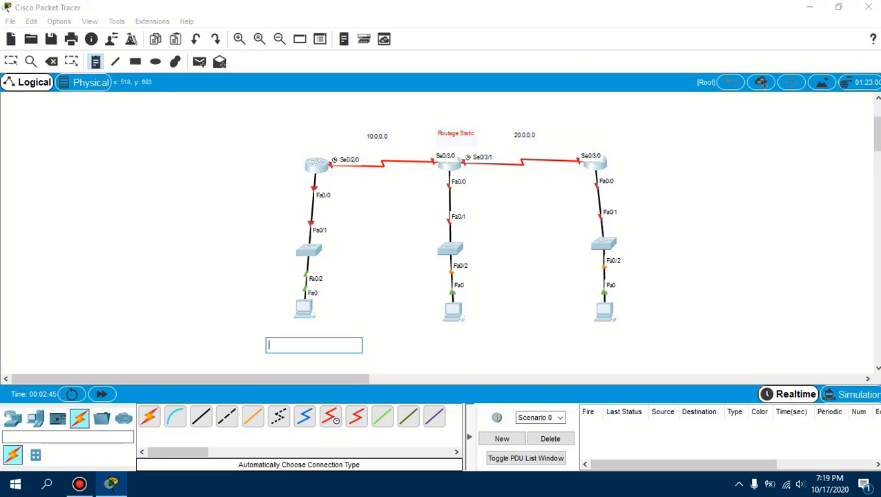
{"action": "type", "text": "192"}
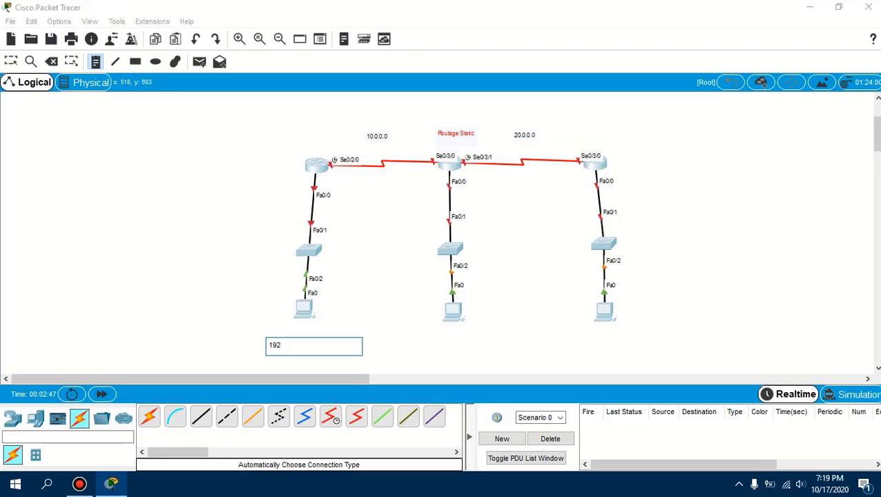
{"action": "type", "text": ".168.1.0"}
{"action": "left_click", "coordinate": [428, 338]}
{"action": "type", "text": "192"}
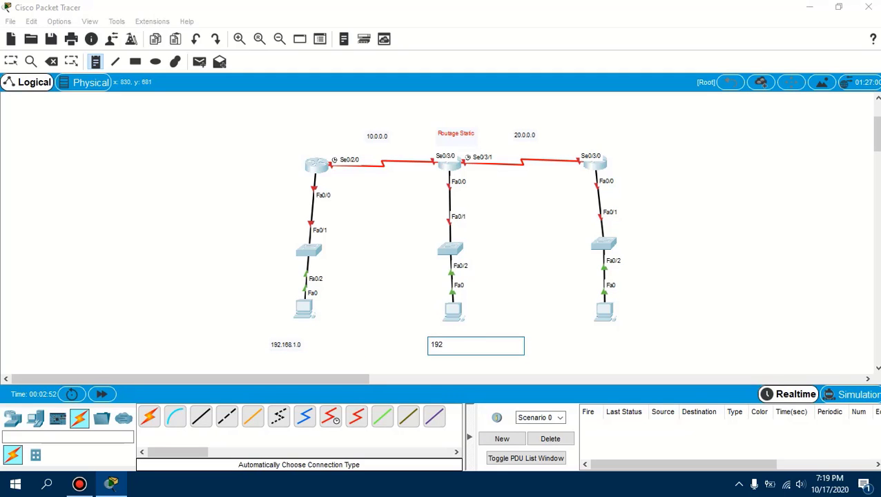
{"action": "type", "text": ".168.2.0"}
{"action": "left_click", "coordinate": [591, 339]}
{"action": "type", "text": "1"}
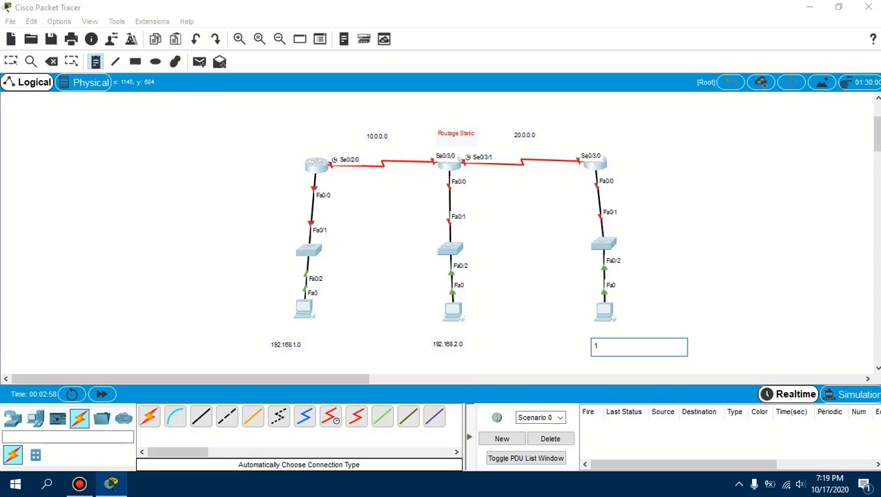
{"action": "type", "text": "92.168.3.0"}
{"action": "left_click", "coordinate": [95, 61]}
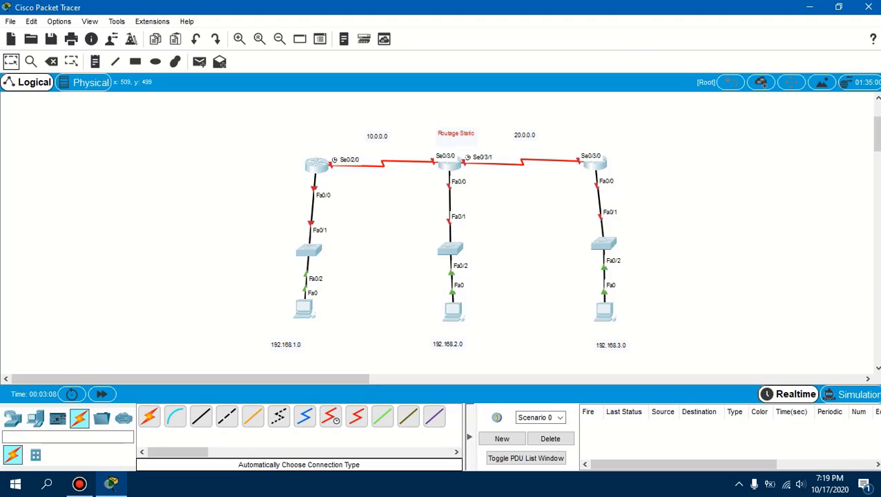
On the left router, set FastEthernet0/0 to IPv4 address 192.168.1.1 with subnet mask 255.255.255.0 and turn the port on
{"action": "left_click", "coordinate": [317, 166]}
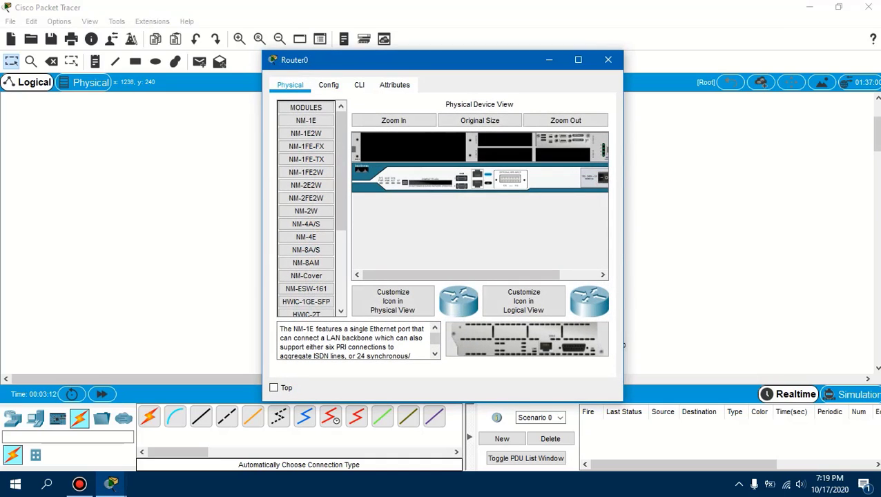
{"action": "left_click_drag", "start_coordinate": [414, 60], "coordinate": [654, 54]}
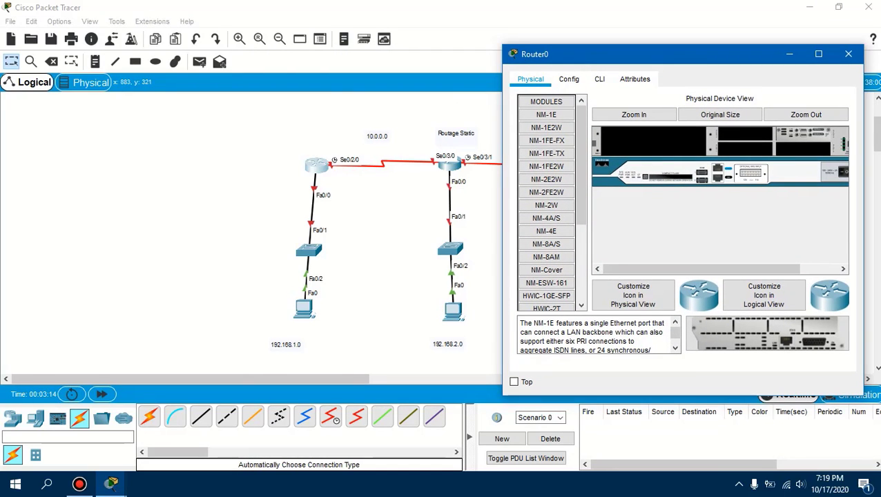
{"action": "left_click", "coordinate": [569, 79]}
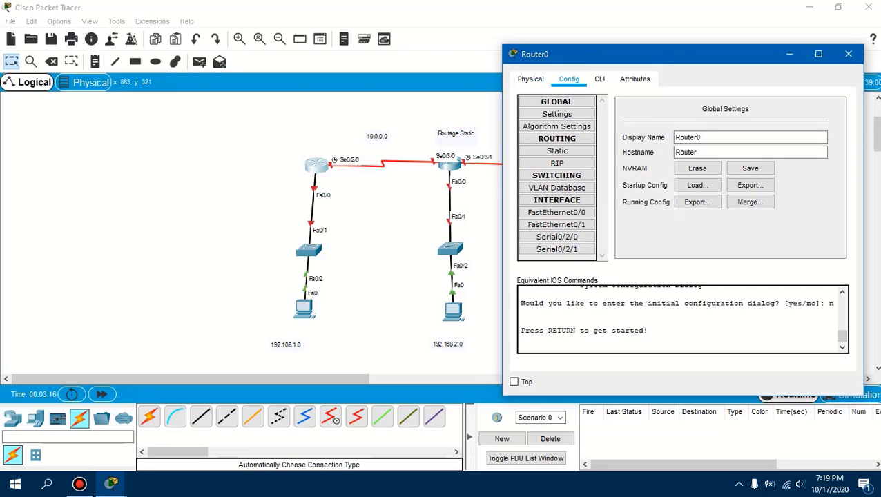
{"action": "left_click", "coordinate": [557, 212]}
{"action": "left_click", "coordinate": [784, 180]}
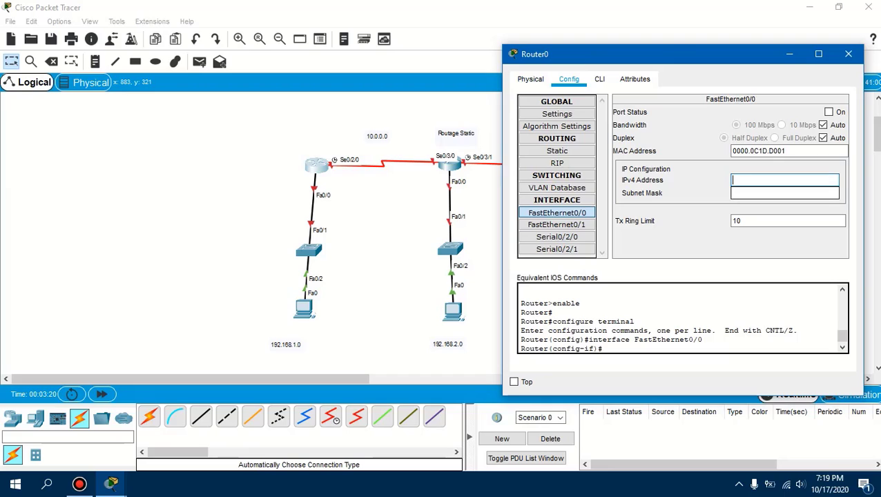
{"action": "type", "text": "192.168.1.1"}
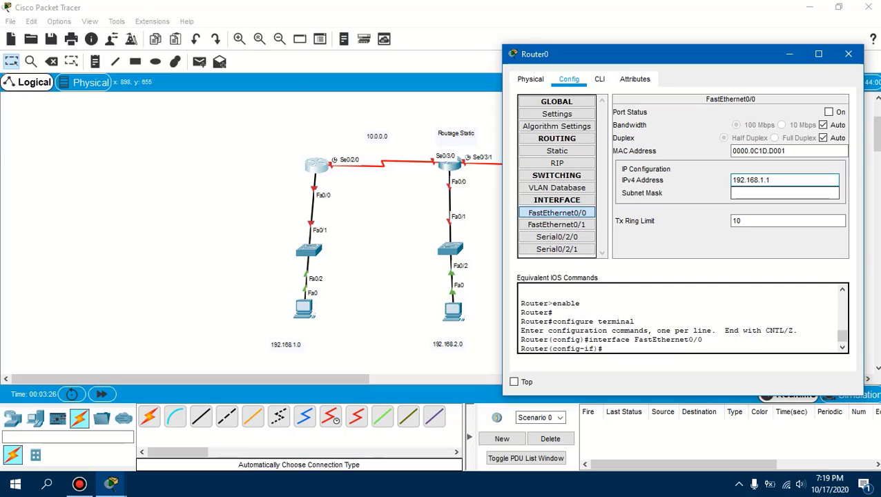
{"action": "left_click", "coordinate": [784, 193]}
{"action": "left_click", "coordinate": [829, 112]}
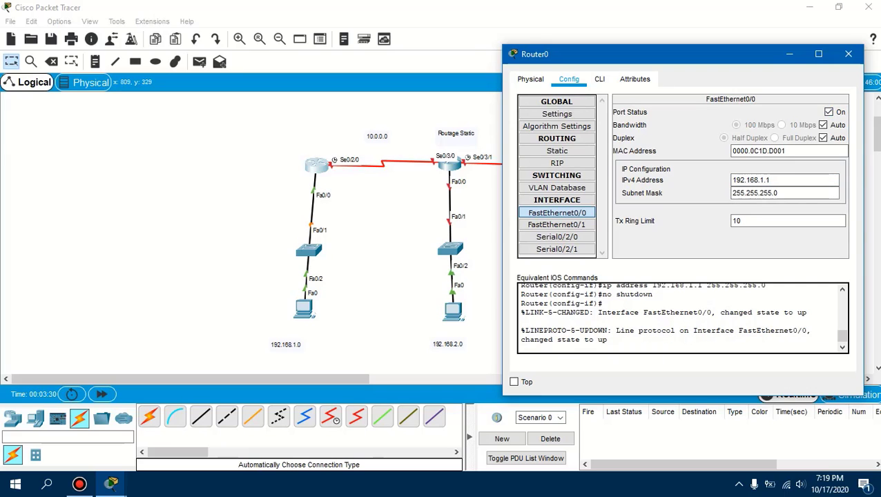
Set the left router's Serial0/2/0 to 10.0.0.1 with subnet mask 255.0.0.0, turn the port on and close the router's window
{"action": "left_click", "coordinate": [556, 236]}
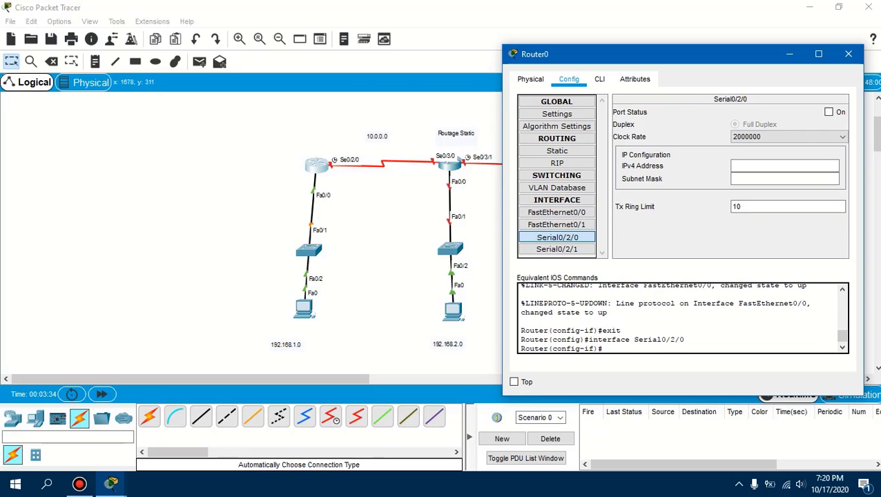
{"action": "left_click", "coordinate": [784, 166]}
{"action": "type", "text": "10."}
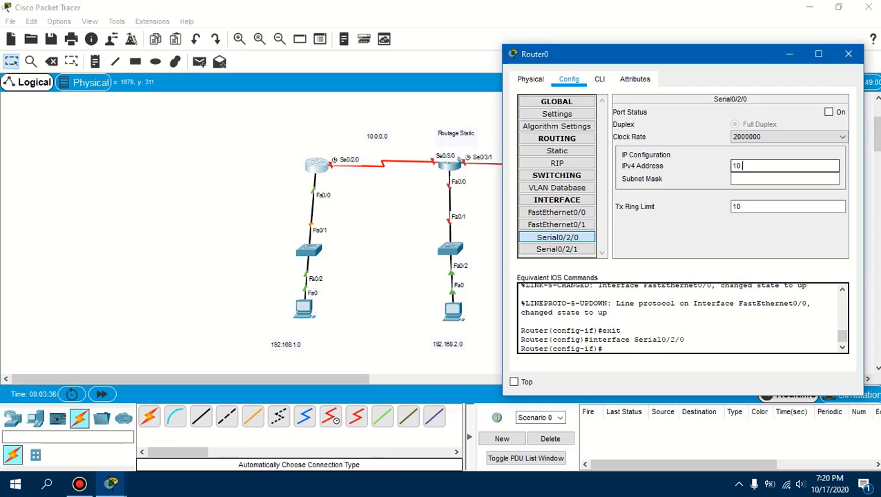
{"action": "type", "text": "0.0.1"}
{"action": "left_click", "coordinate": [828, 112]}
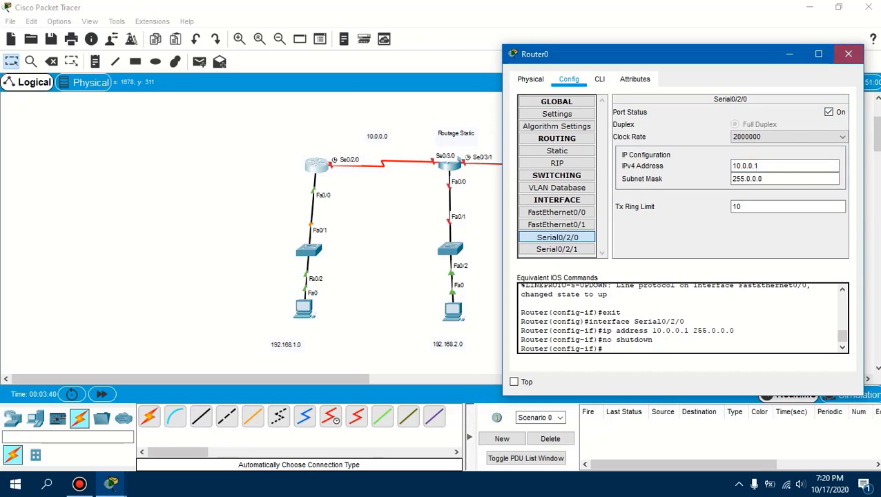
{"action": "left_click", "coordinate": [848, 53]}
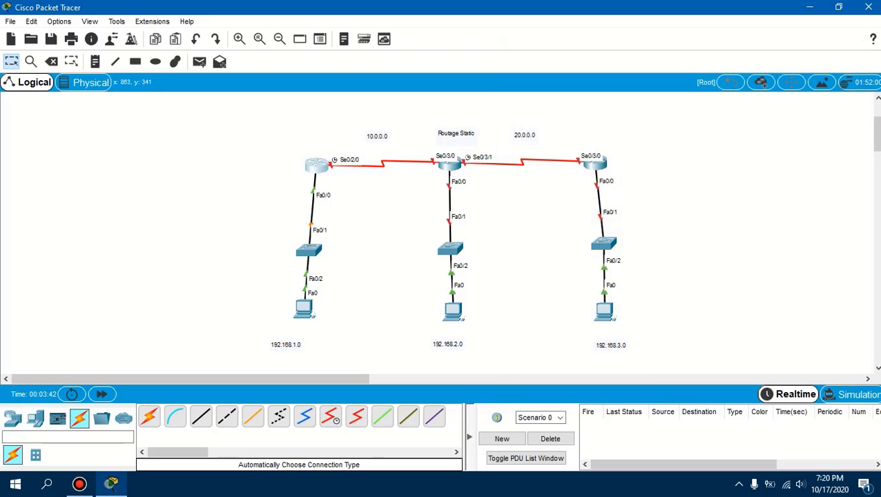
On the middle router, set FastEthernet0/0 to IPv4 address 192.168.2.1 with subnet mask 255.255.255.0 and turn the port on
{"action": "left_click", "coordinate": [448, 164]}
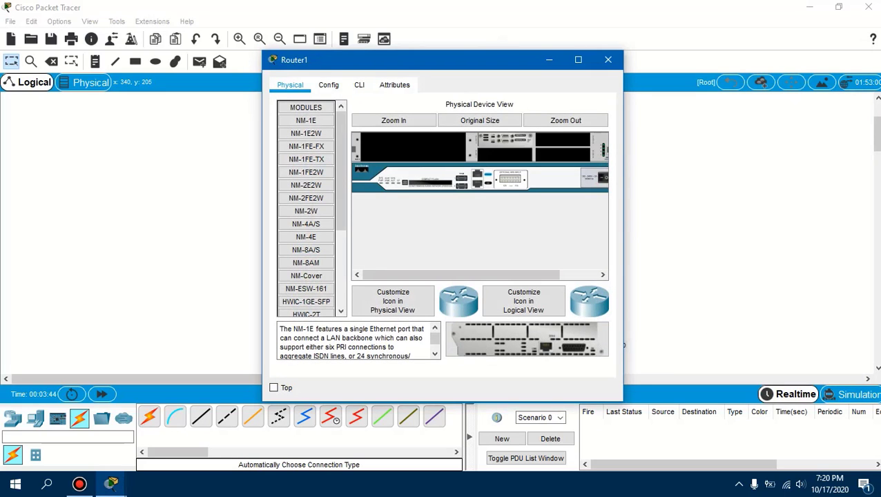
{"action": "left_click_drag", "start_coordinate": [397, 62], "coordinate": [164, 63]}
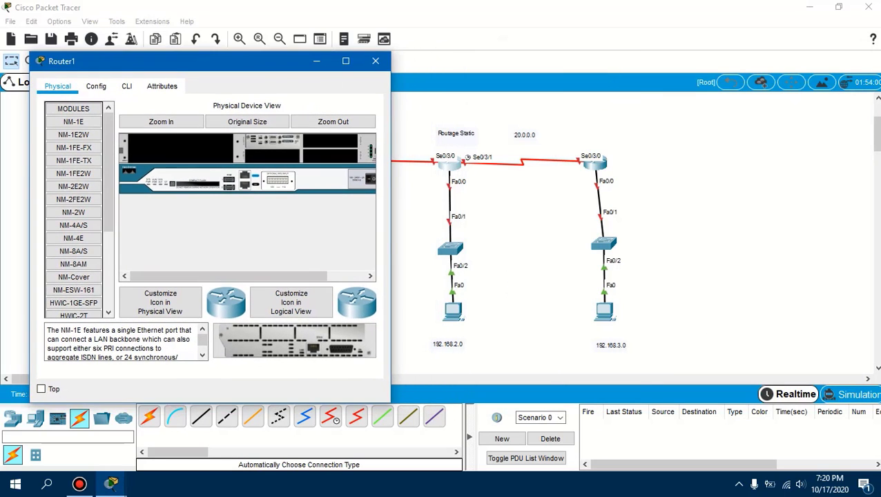
{"action": "left_click", "coordinate": [96, 86]}
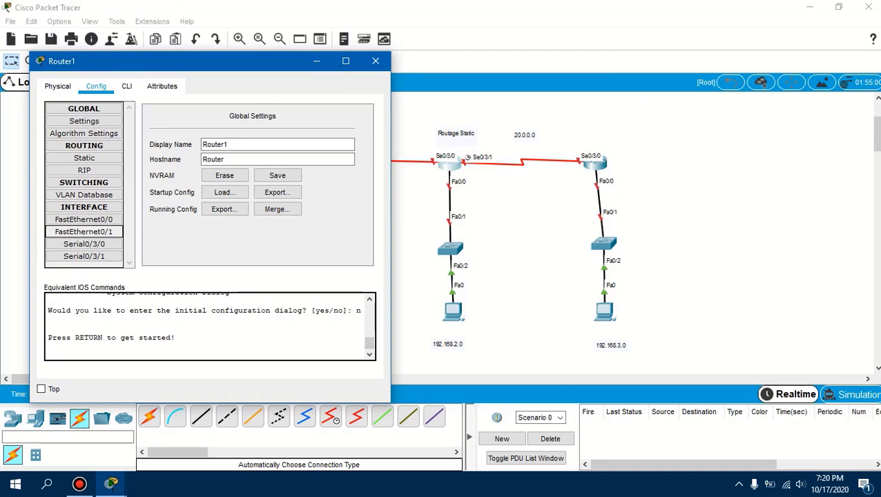
{"action": "left_click", "coordinate": [84, 220]}
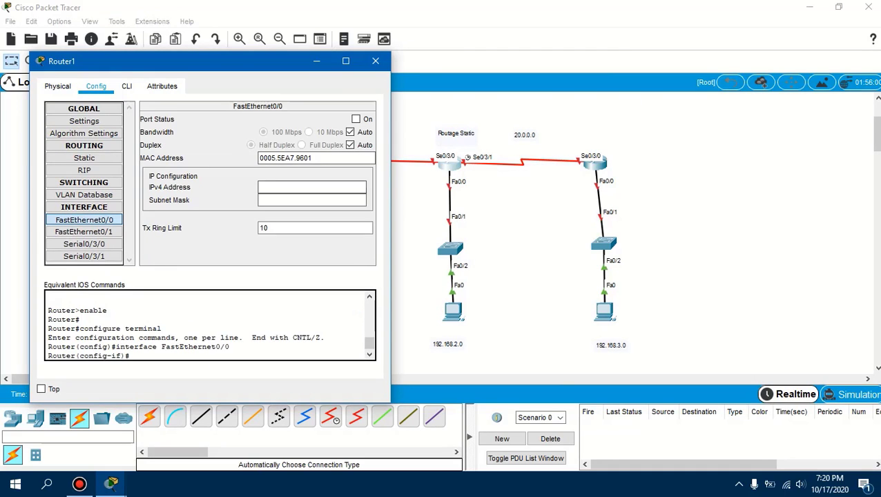
{"action": "left_click", "coordinate": [311, 187]}
{"action": "type", "text": "192.168"}
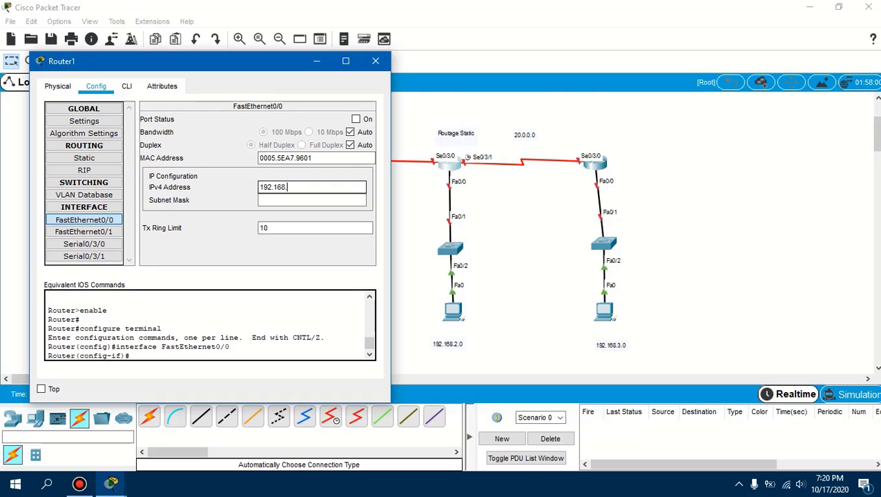
{"action": "type", "text": ".2.1"}
{"action": "left_click", "coordinate": [355, 119]}
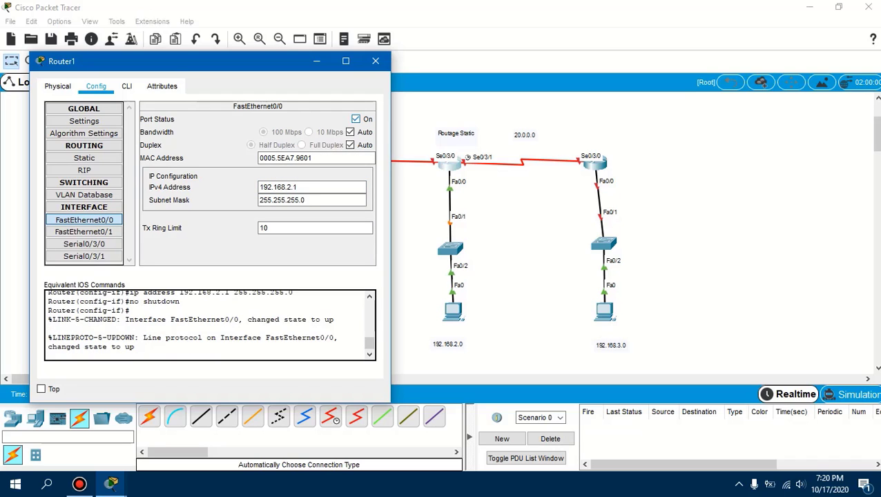
Set the middle router's Serial0/3/0 to 10.0.0.2 with subnet mask 255.0.0.0 and turn the port on
{"action": "left_click_drag", "start_coordinate": [287, 60], "coordinate": [262, 69]}
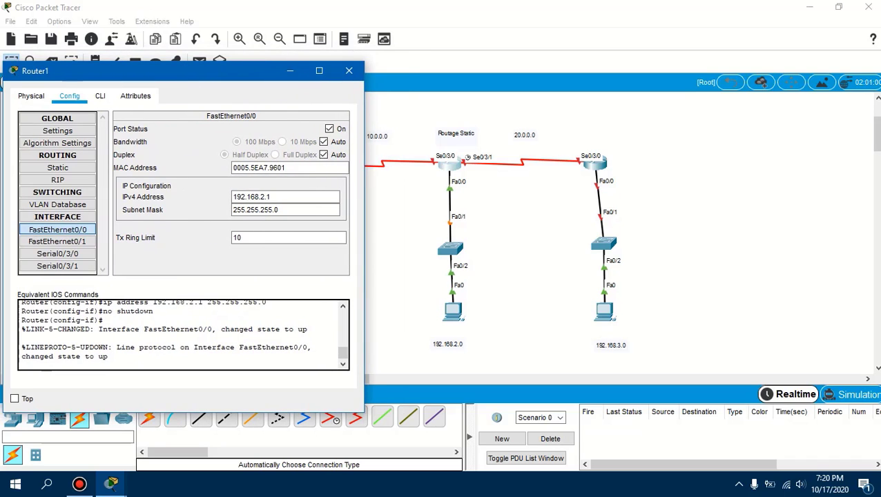
{"action": "left_click", "coordinate": [58, 253]}
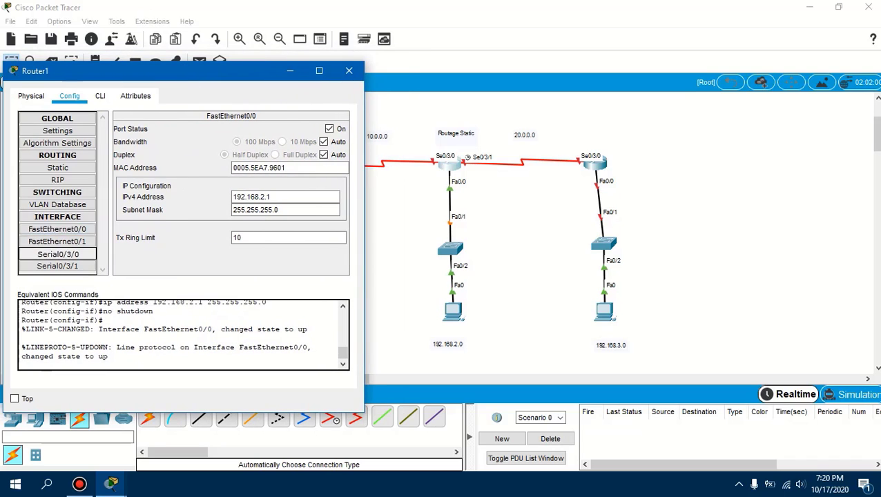
{"action": "left_click", "coordinate": [285, 195]}
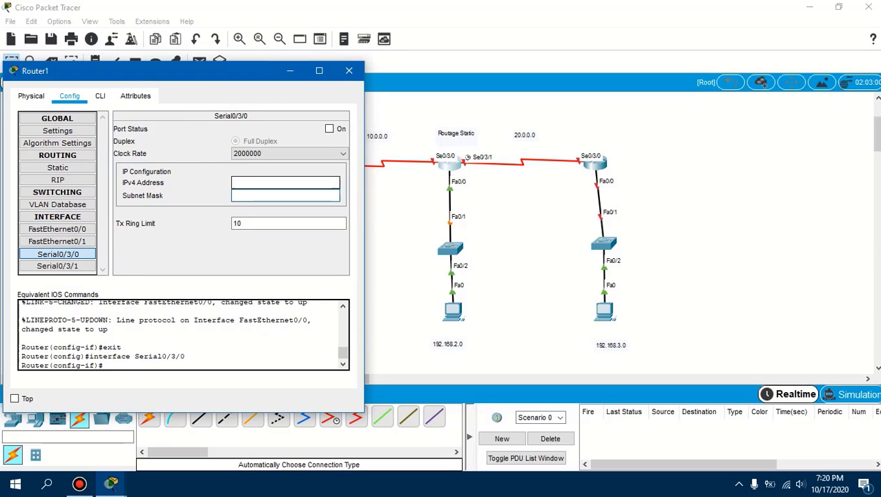
{"action": "left_click", "coordinate": [285, 183]}
{"action": "type", "text": "10.0.0"}
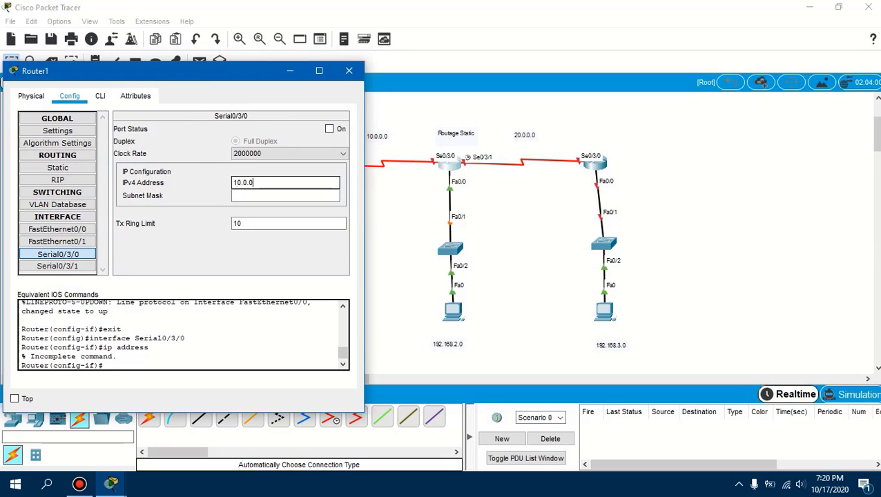
{"action": "type", "text": ".2"}
{"action": "key", "text": "Tab"}
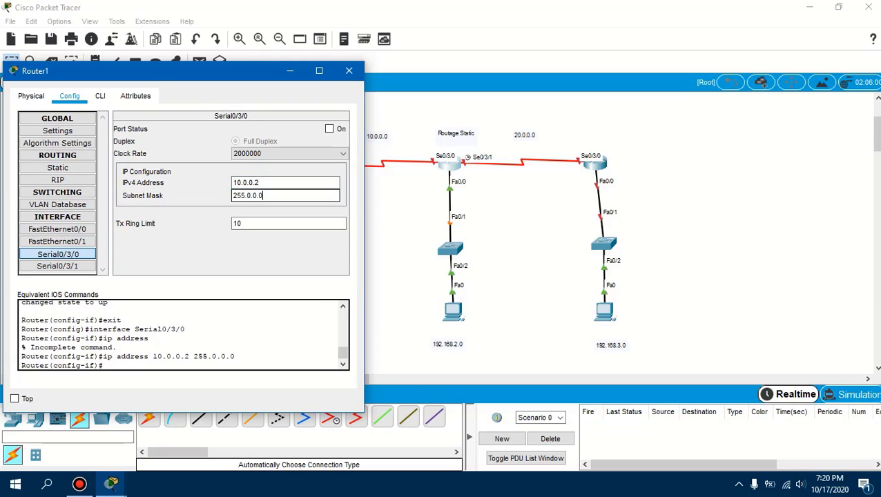
{"action": "left_click", "coordinate": [329, 129]}
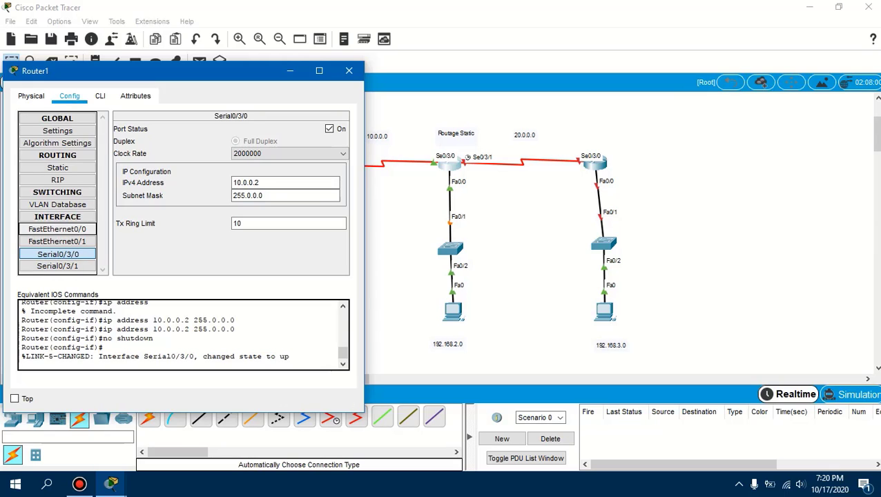
Set the middle router's Serial0/3/1 to 20.0.0.1 with subnet mask 255.0.0.0, turn the port on and close the router's window
{"action": "left_click", "coordinate": [58, 265]}
{"action": "left_click", "coordinate": [285, 183]}
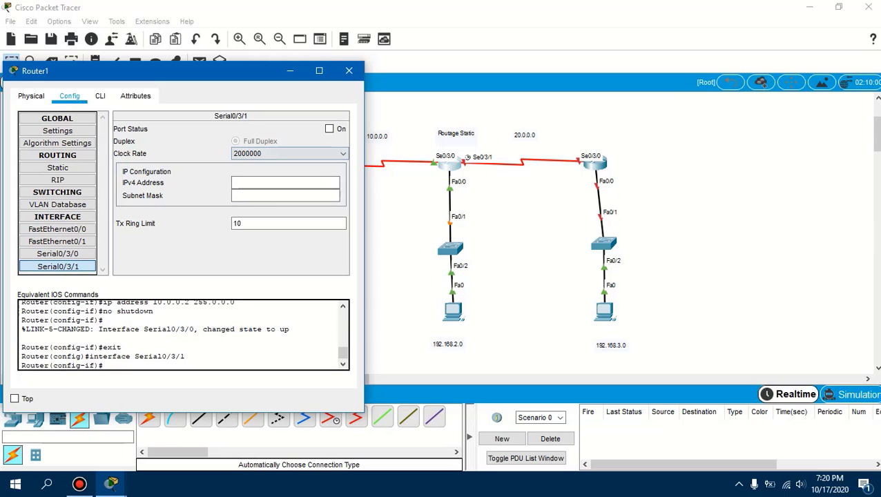
{"action": "type", "text": "20"}
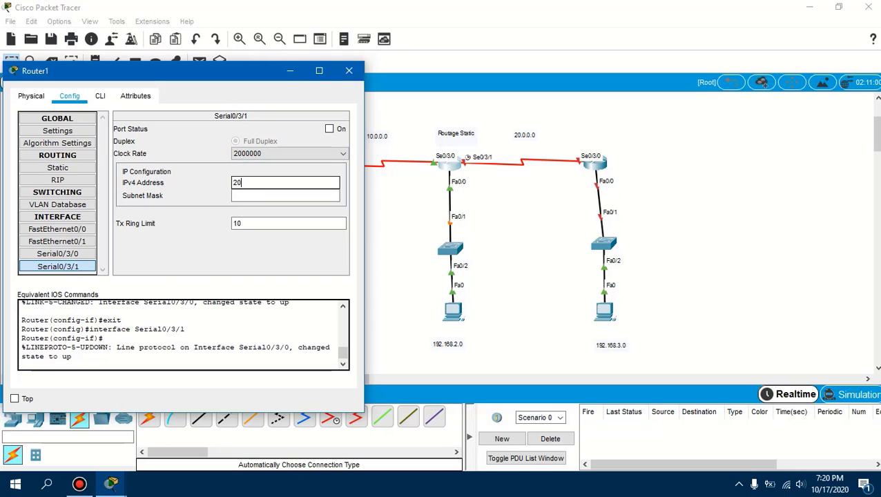
{"action": "type", "text": ".0.0.1"}
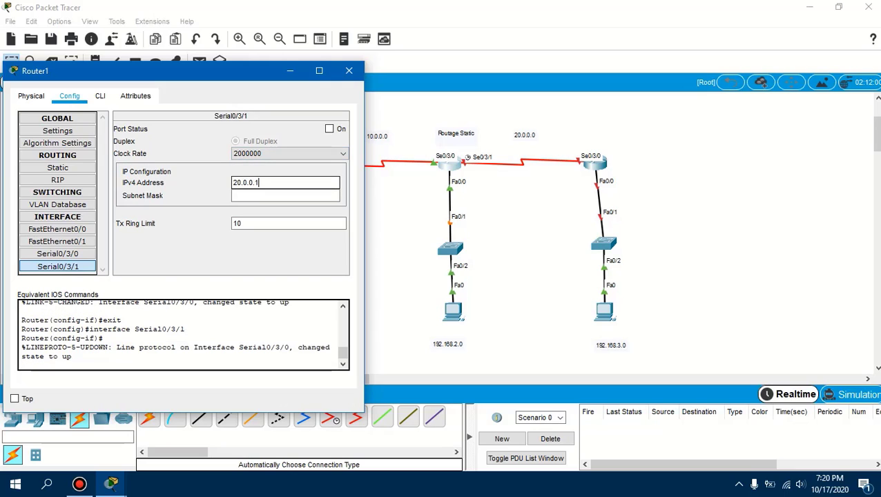
{"action": "left_click", "coordinate": [330, 129]}
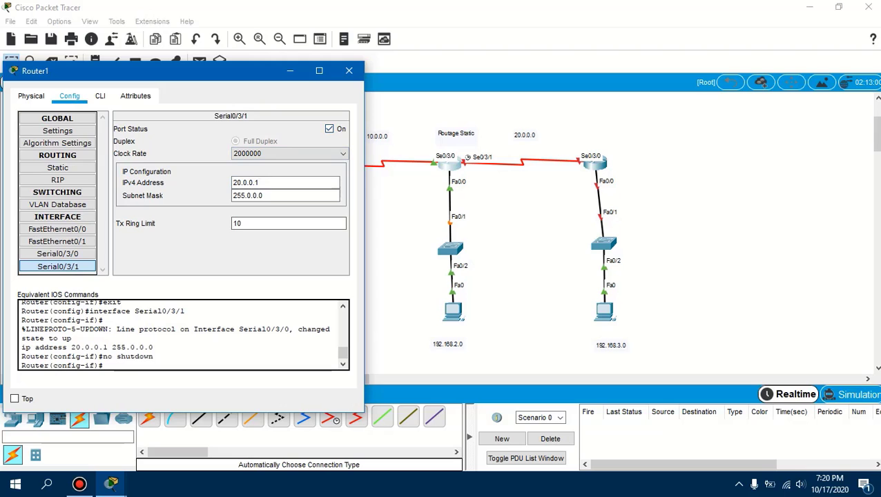
{"action": "left_click", "coordinate": [348, 71]}
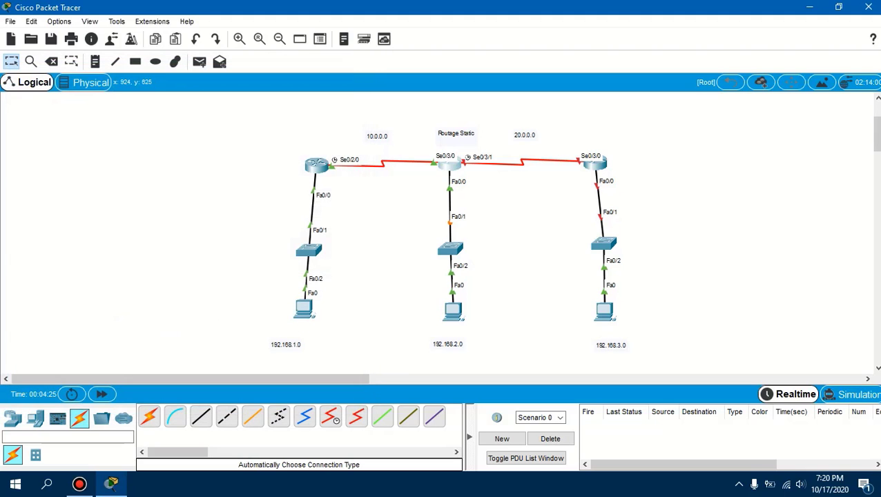
On the right router, set Serial0/3/0 to IPv4 address 20.0.0.2 with subnet mask 255.0.0.0 and turn the port on
{"action": "left_click", "coordinate": [594, 163]}
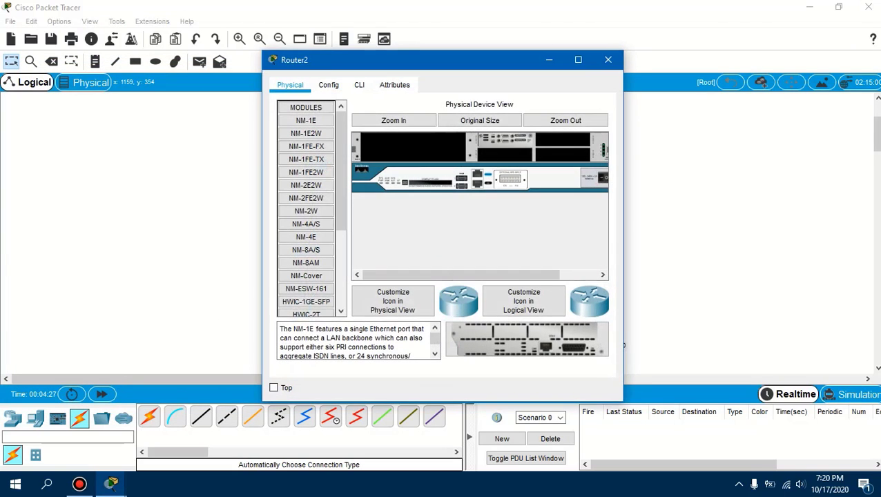
{"action": "left_click_drag", "start_coordinate": [485, 62], "coordinate": [330, 73]}
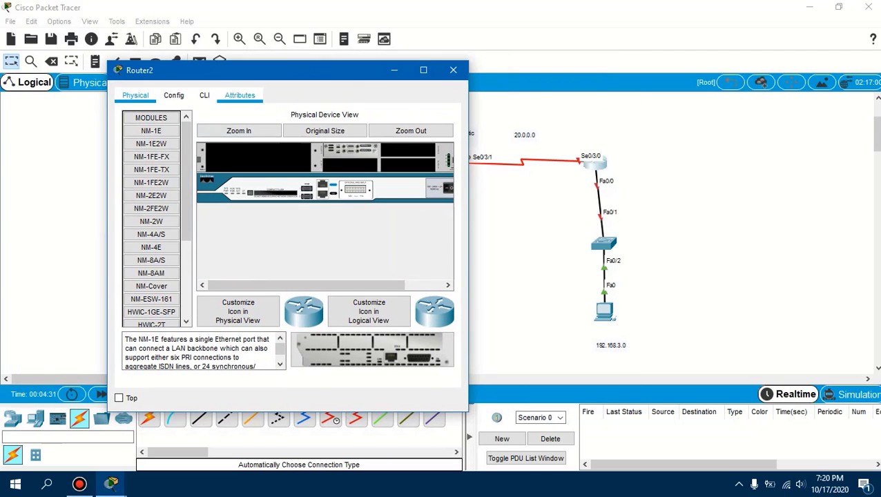
{"action": "left_click", "coordinate": [173, 96]}
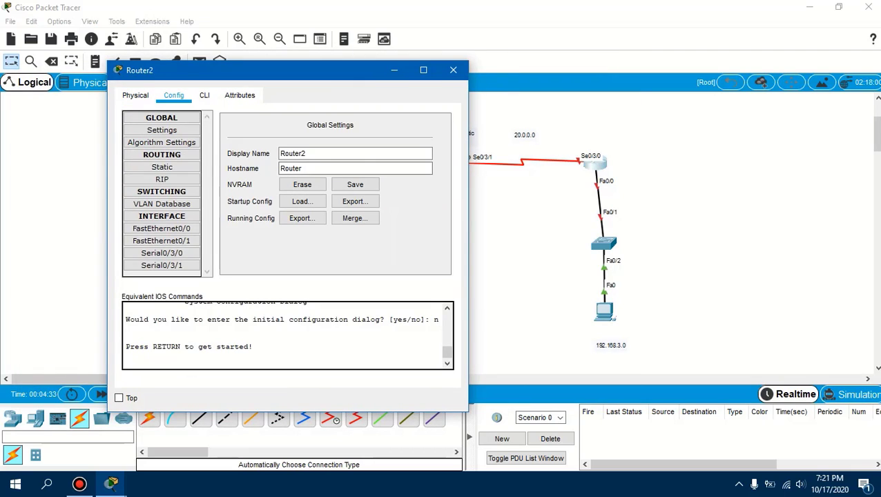
{"action": "left_click", "coordinate": [162, 252]}
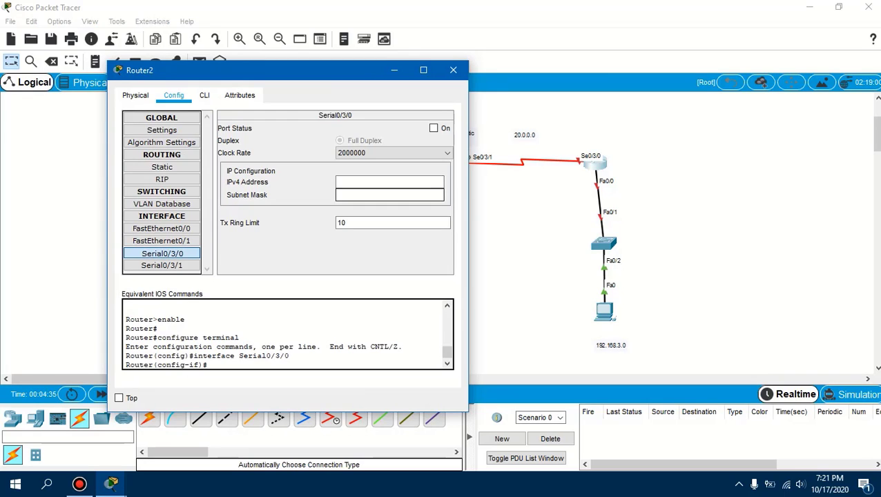
{"action": "left_click", "coordinate": [372, 182]}
{"action": "type", "text": "20.0.0.2"}
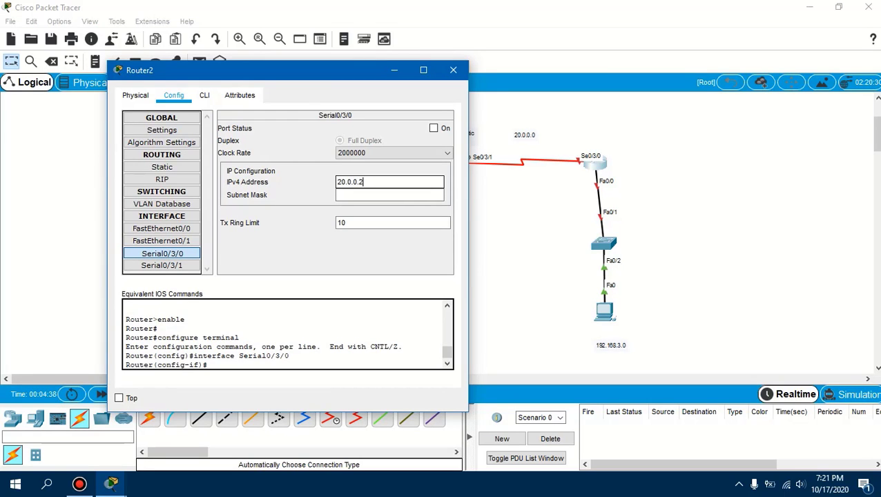
{"action": "key", "text": "Tab"}
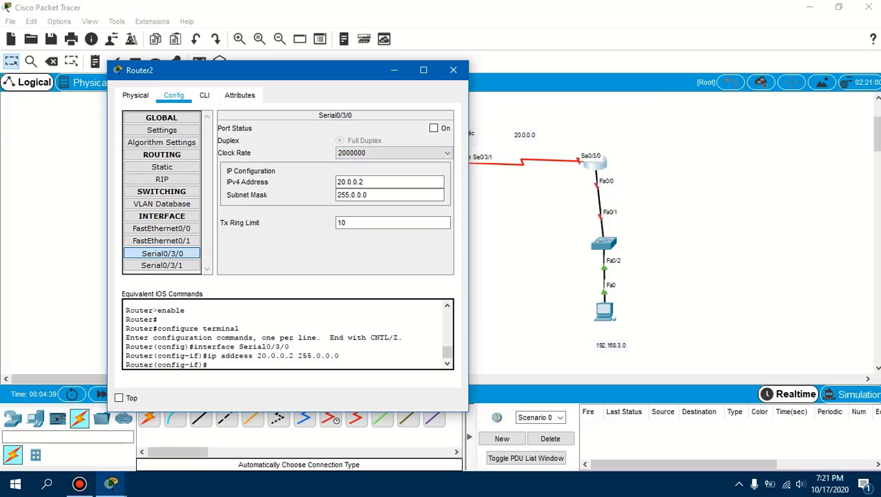
{"action": "left_click", "coordinate": [433, 128]}
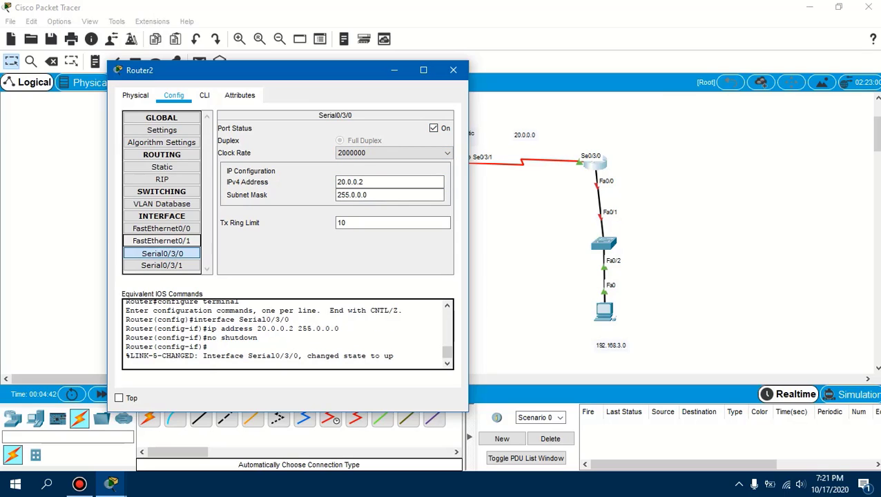
Set the right router's FastEthernet0/0 to 192.168.3.1 with subnet mask 255.255.255.0, turn the port on and close the router's window
{"action": "left_click", "coordinate": [162, 228]}
{"action": "left_click", "coordinate": [389, 196]}
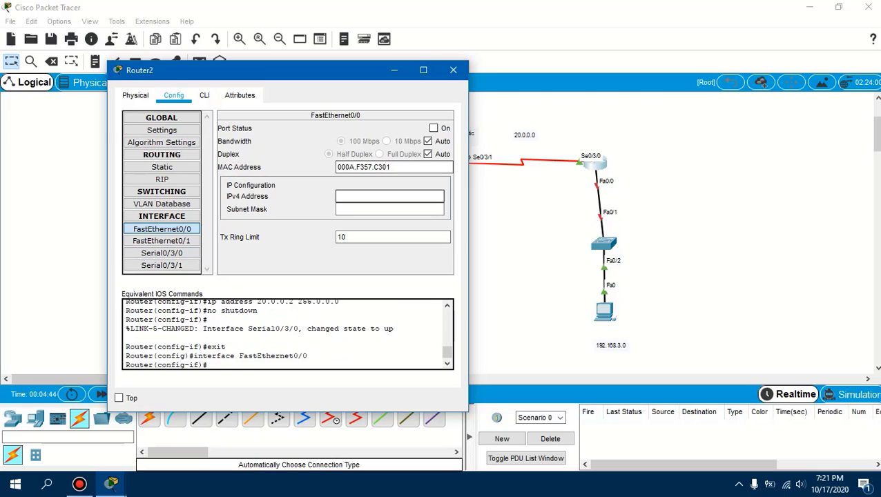
{"action": "type", "text": "192.1"}
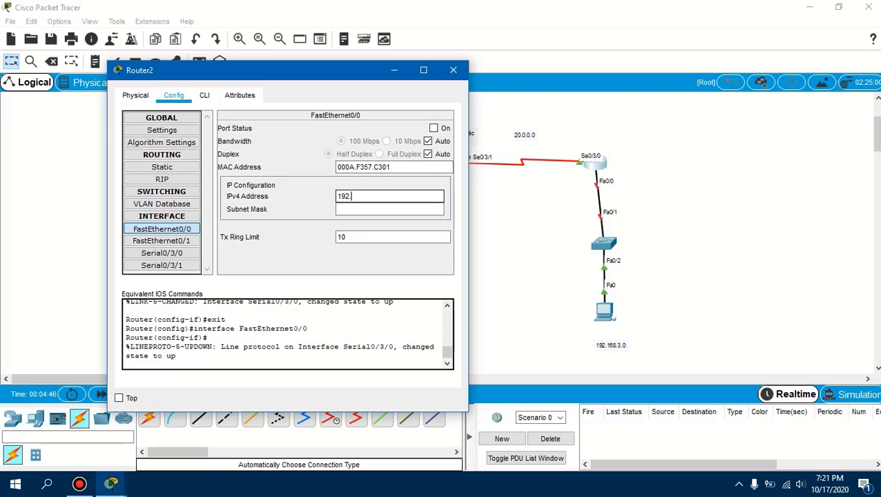
{"action": "type", "text": "68.3.1"}
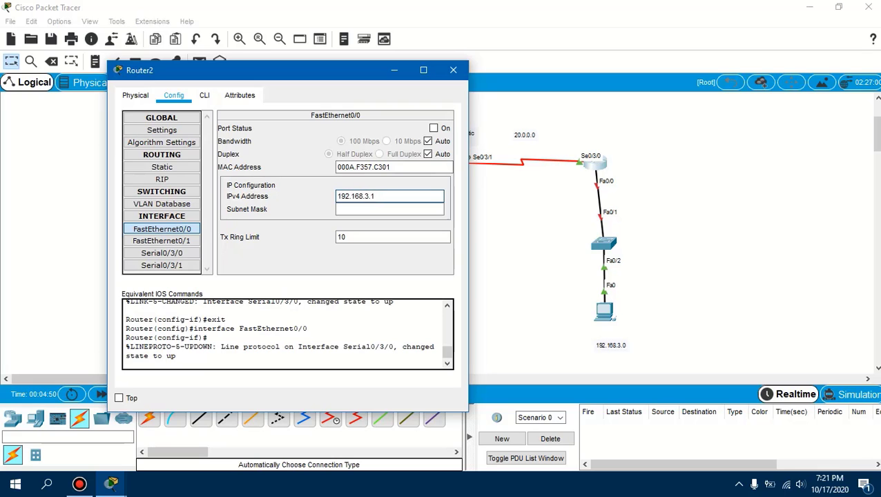
{"action": "key", "text": "Return"}
{"action": "left_click", "coordinate": [433, 127]}
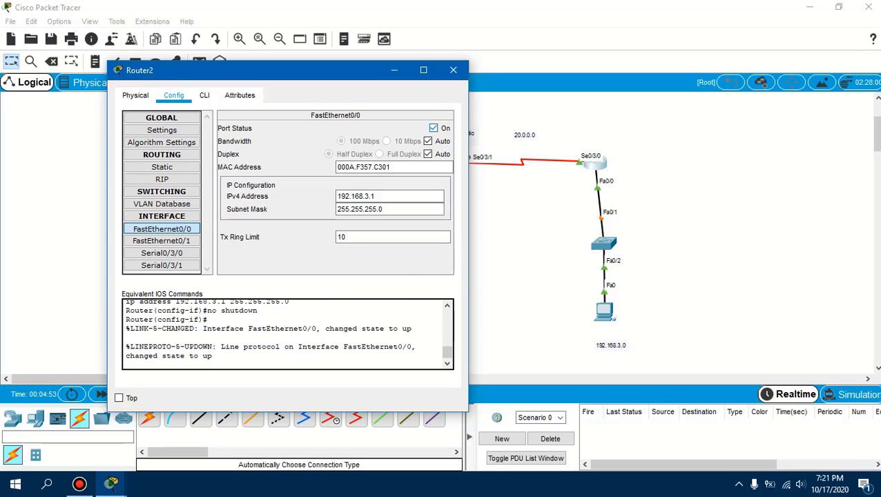
{"action": "left_click", "coordinate": [453, 70]}
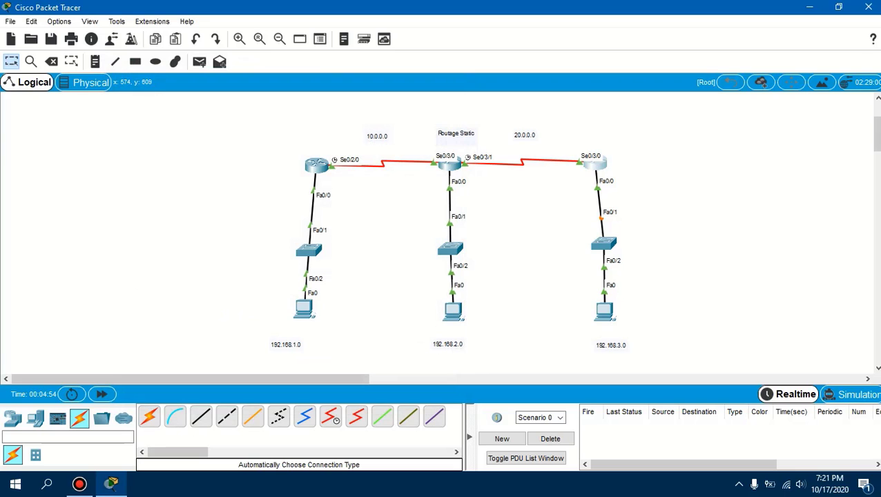
Give the left PC the static IPv4 address 192.168.1.3 with subnet mask 255.255.255.0
{"action": "left_click", "coordinate": [304, 308]}
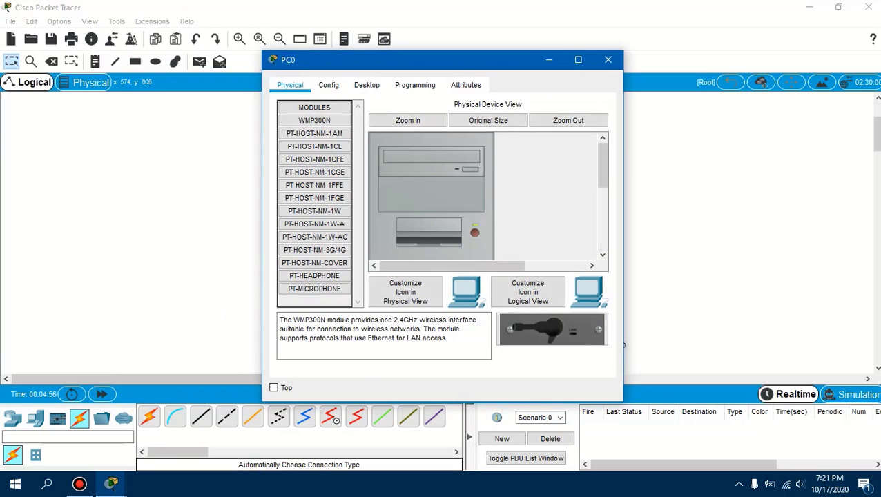
{"action": "left_click", "coordinate": [367, 84]}
{"action": "left_click", "coordinate": [315, 137]}
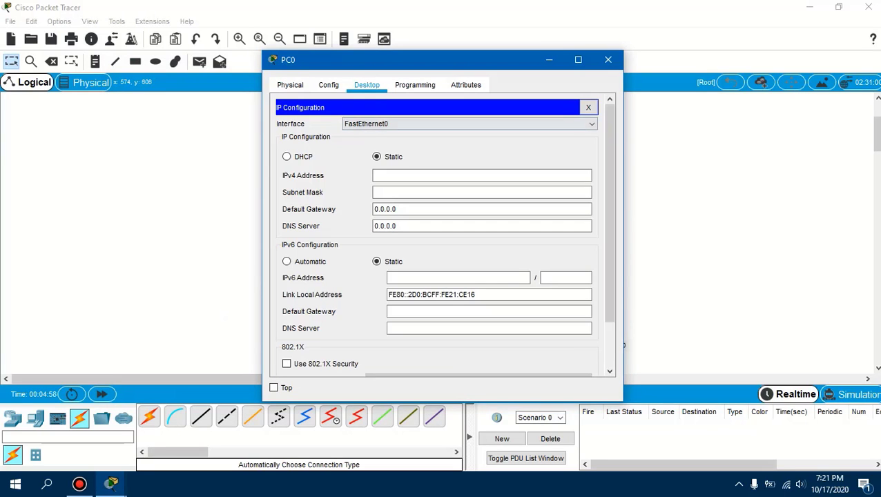
{"action": "left_click_drag", "start_coordinate": [379, 60], "coordinate": [590, 48]}
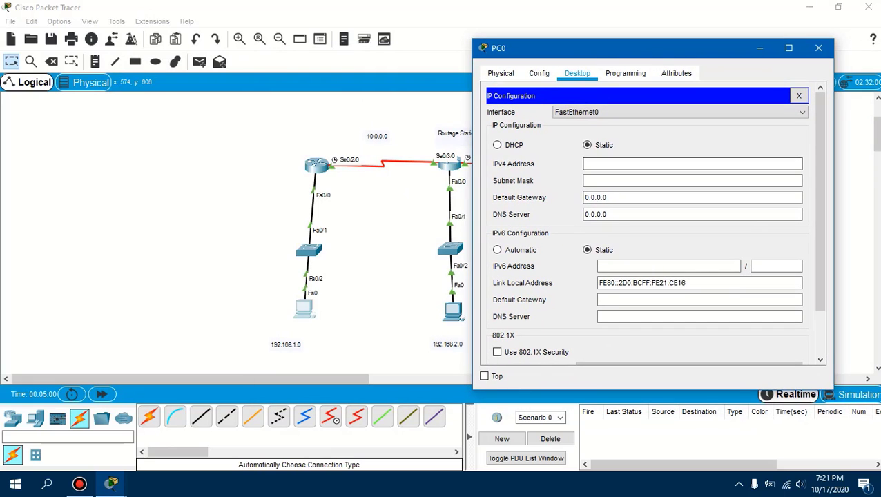
{"action": "type", "text": "192"}
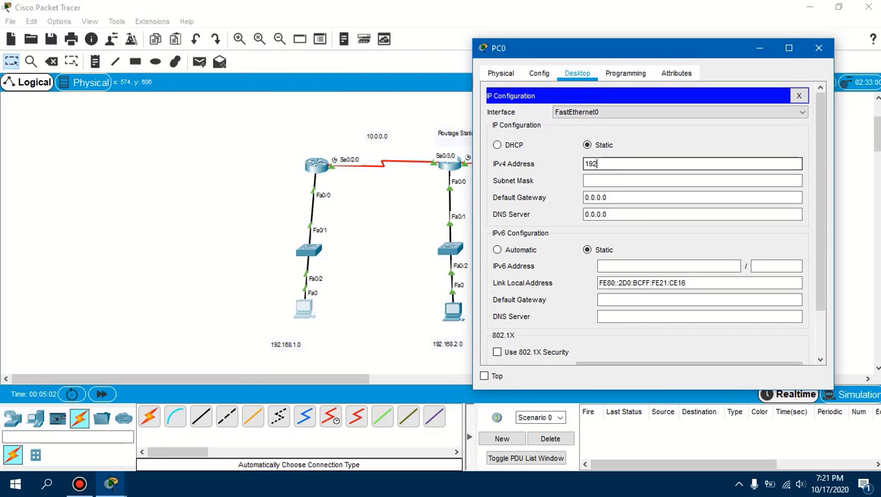
{"action": "type", "text": ".168"}
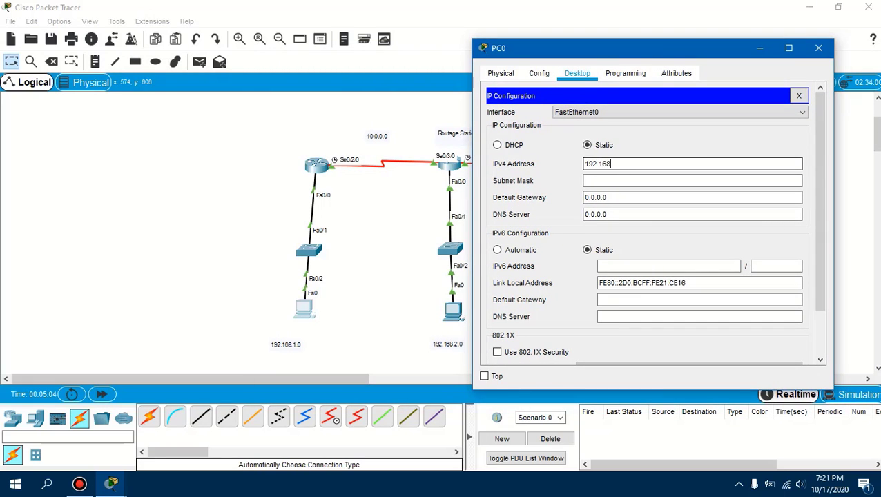
{"action": "type", "text": ".1.3"}
{"action": "key", "text": "Tab"}
{"action": "key", "text": "Tab"}
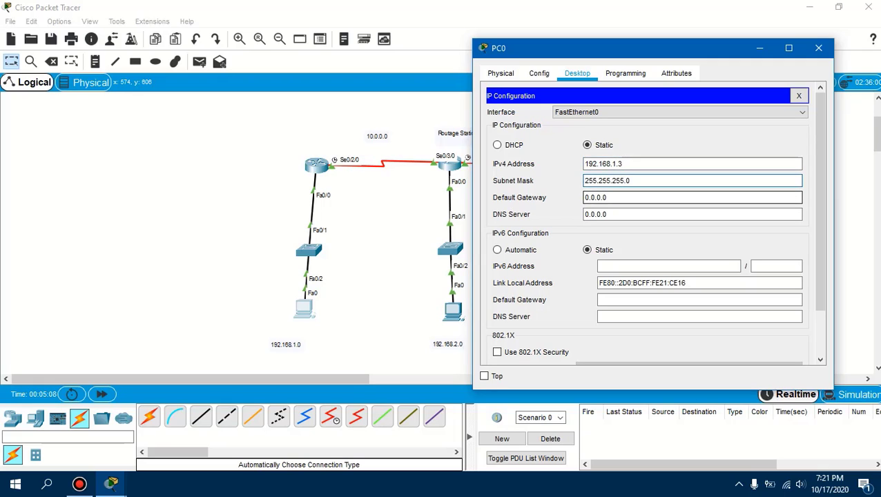
Set the left PC's default gateway to 192.168.1.1 and close its window
{"action": "type", "text": "192."}
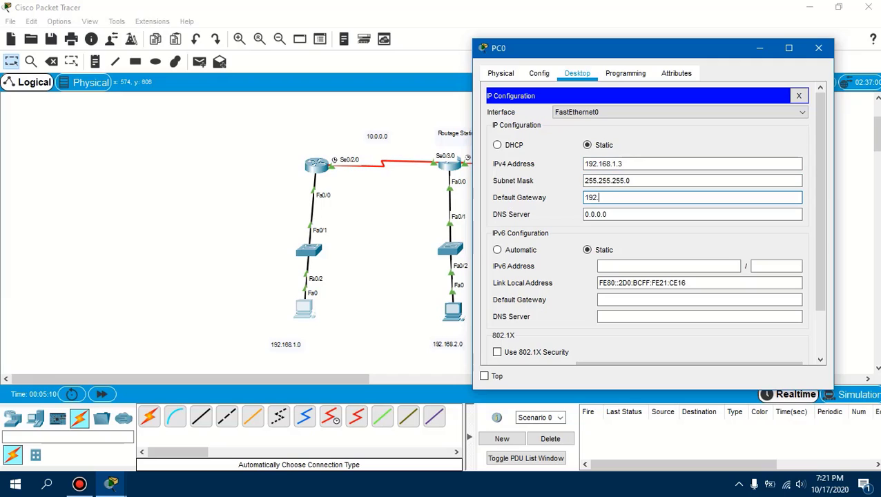
{"action": "type", "text": "168.1.1"}
{"action": "left_click", "coordinate": [818, 47]}
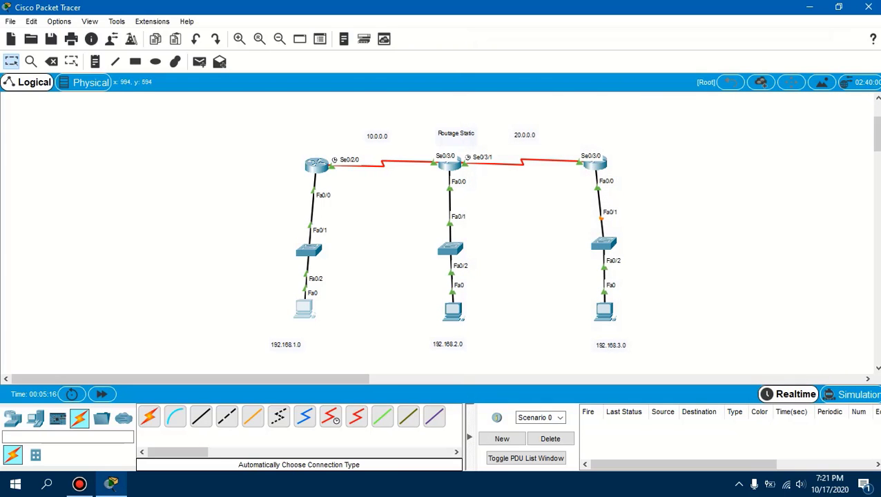
Give the middle PC the static IPv4 address 192.168.2.4 with subnet mask 255.255.255.0
{"action": "left_click", "coordinate": [452, 312]}
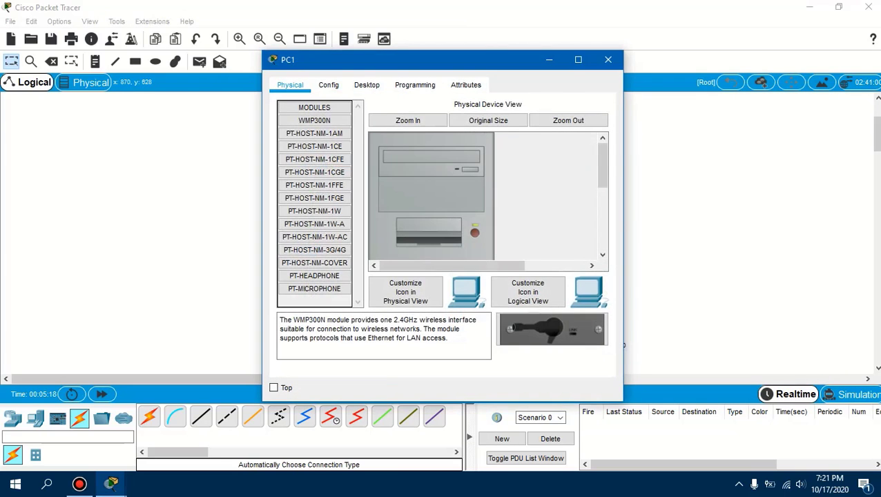
{"action": "left_click_drag", "start_coordinate": [419, 64], "coordinate": [699, 86]}
{"action": "left_click", "coordinate": [645, 108]}
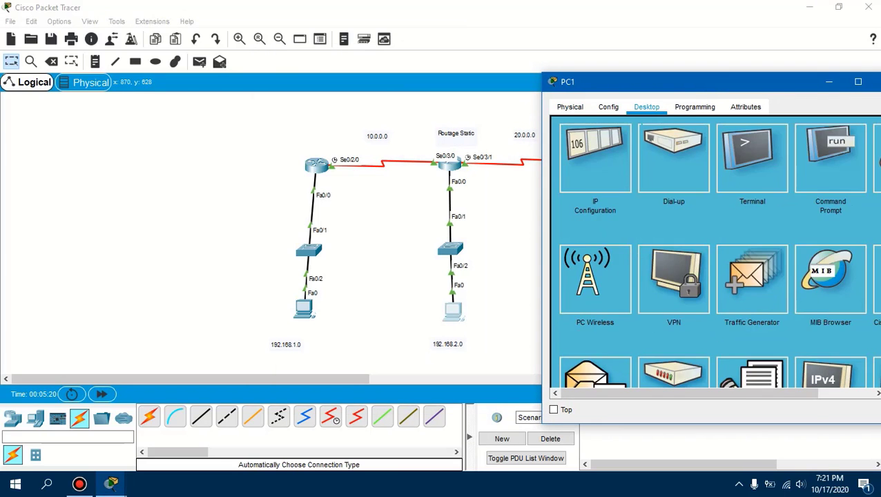
{"action": "left_click", "coordinate": [595, 159]}
{"action": "left_click", "coordinate": [718, 199]}
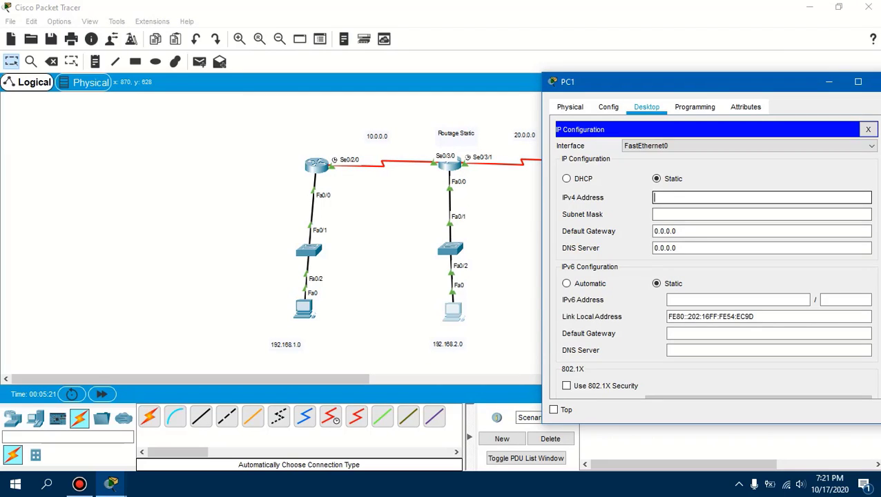
{"action": "type", "text": "192.168.2.4"}
{"action": "key", "text": "Tab"}
{"action": "key", "text": "Tab"}
Set the middle PC's default gateway to 192.168.2.1 and close its window
{"action": "type", "text": "1"}
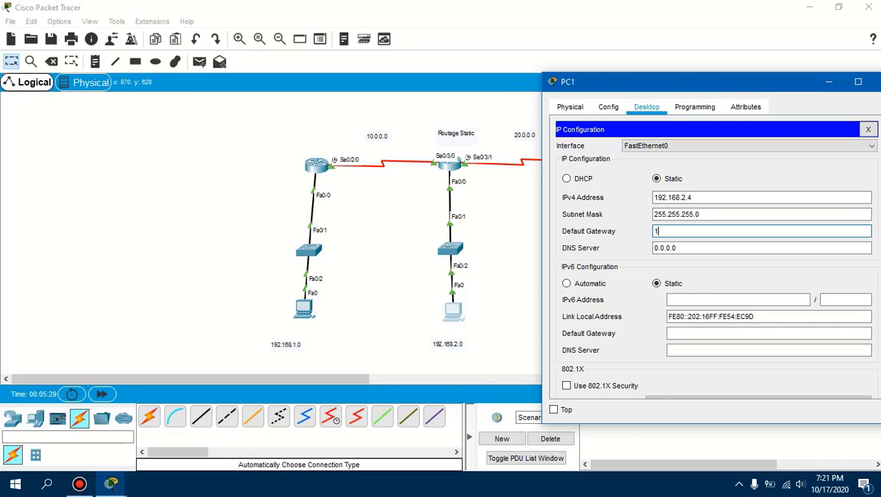
{"action": "type", "text": "92.168.2.1"}
{"action": "left_click", "coordinate": [794, 130]}
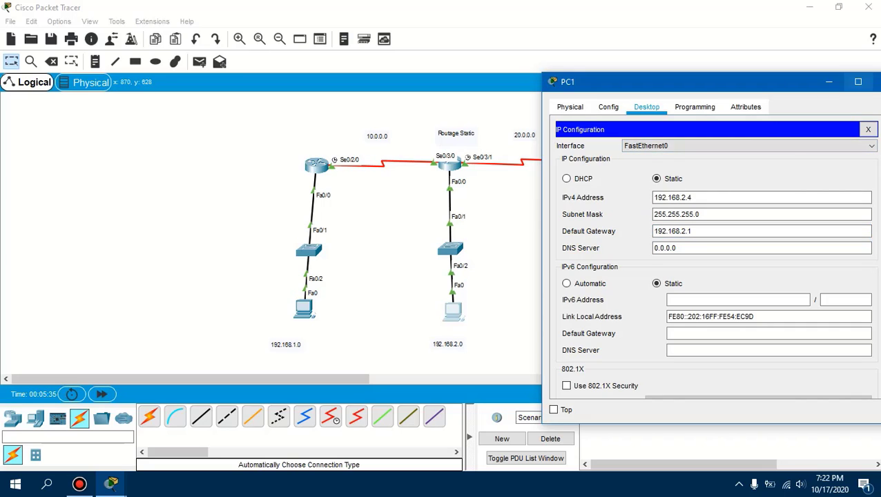
{"action": "left_click_drag", "start_coordinate": [773, 82], "coordinate": [558, 70]}
{"action": "left_click", "coordinate": [672, 70]}
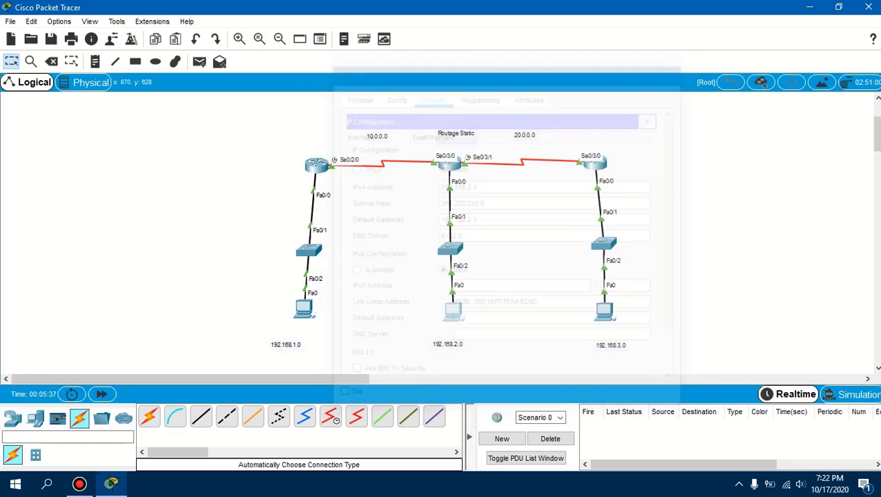
Give the right PC the static IPv4 address 192.168.3.3 with subnet mask 255.255.255.0
{"action": "left_click", "coordinate": [604, 311]}
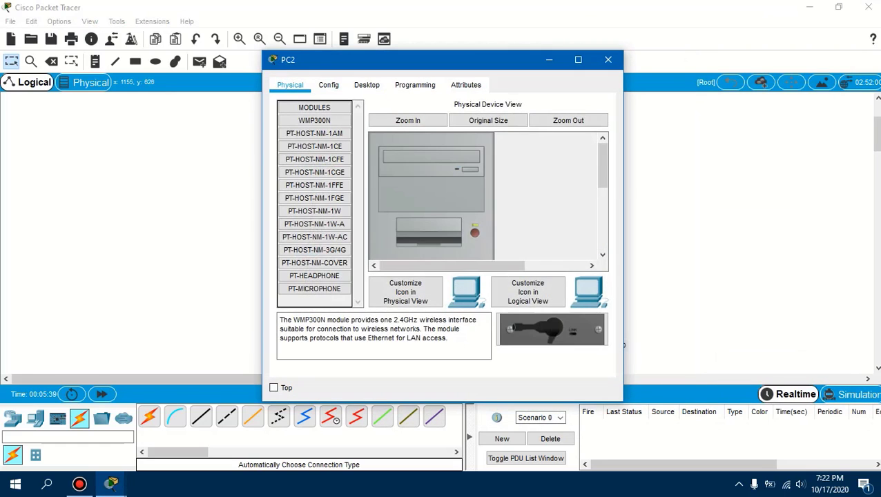
{"action": "left_click", "coordinate": [366, 85]}
{"action": "left_click_drag", "start_coordinate": [415, 59], "coordinate": [712, 58]}
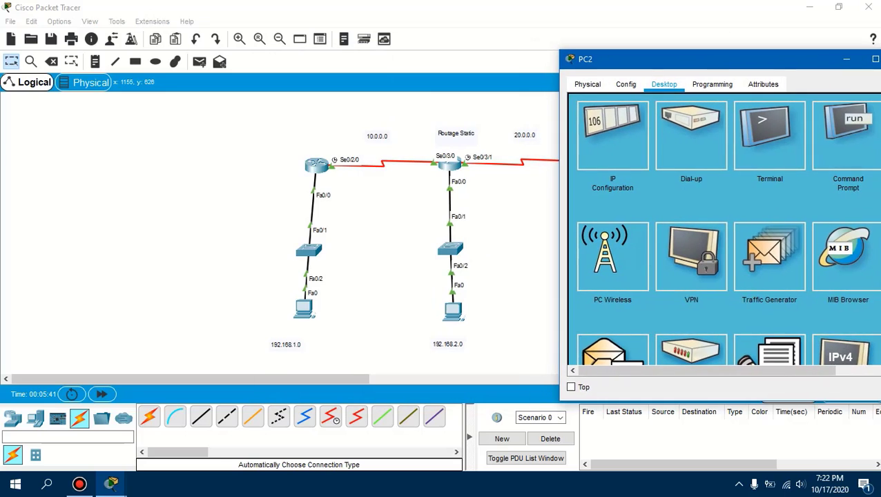
{"action": "left_click", "coordinate": [611, 135]}
{"action": "left_click_drag", "start_coordinate": [588, 59], "coordinate": [221, 67]}
{"action": "type", "text": "19"}
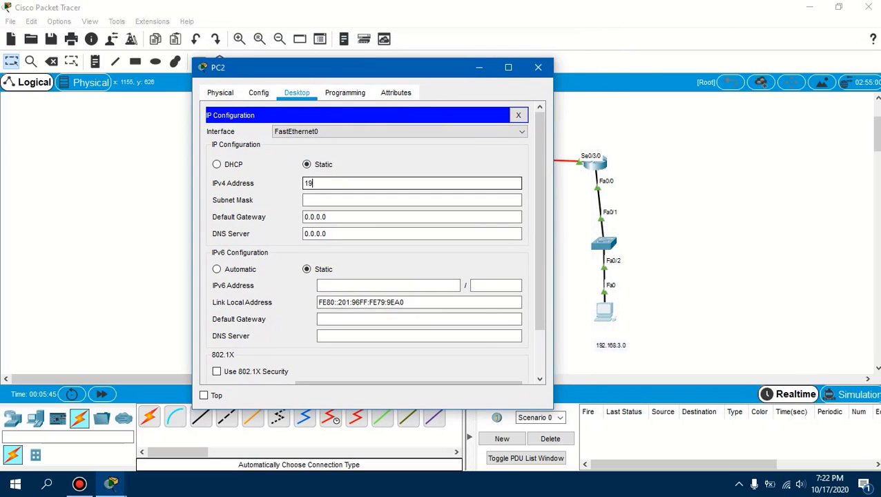
{"action": "type", "text": "2.168.3.3"}
{"action": "key", "text": "Tab"}
{"action": "key", "text": "Tab"}
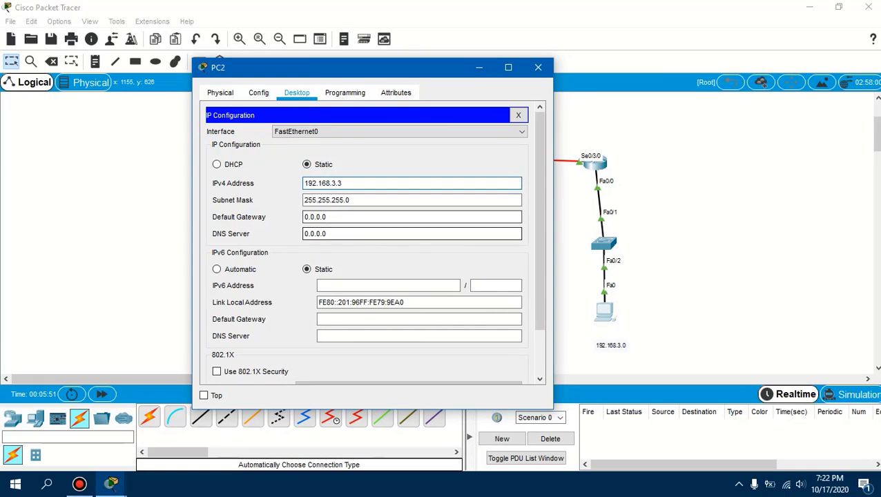
Set the right PC's default gateway to 192.168.3.1 and close its window
{"action": "key", "text": "ctrl+a"}
{"action": "type", "text": "19"}
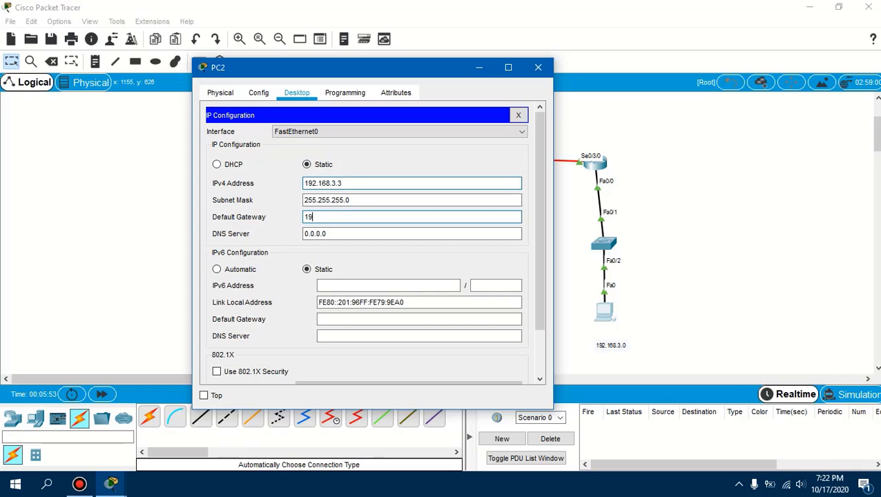
{"action": "type", "text": "2.168.3.1"}
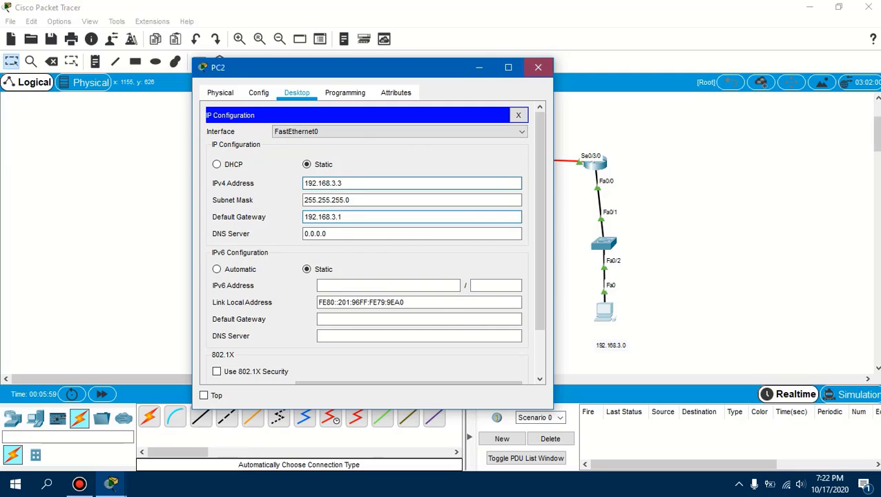
{"action": "left_click", "coordinate": [538, 67]}
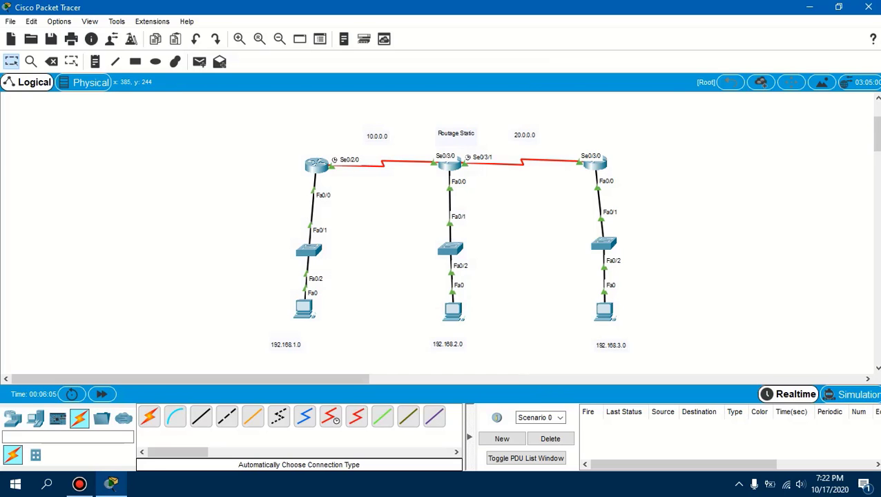
{"action": "left_click_drag", "start_coordinate": [284, 119], "coordinate": [409, 356]}
{"action": "left_click_drag", "start_coordinate": [274, 102], "coordinate": [360, 353]}
{"action": "mouse_move", "coordinate": [274, 172]}
{"action": "left_mouse_down"}
{"action": "mouse_move", "coordinate": [272, 152]}
{"action": "mouse_move", "coordinate": [285, 139]}
{"action": "mouse_move", "coordinate": [353, 195]}
{"action": "left_mouse_up"}
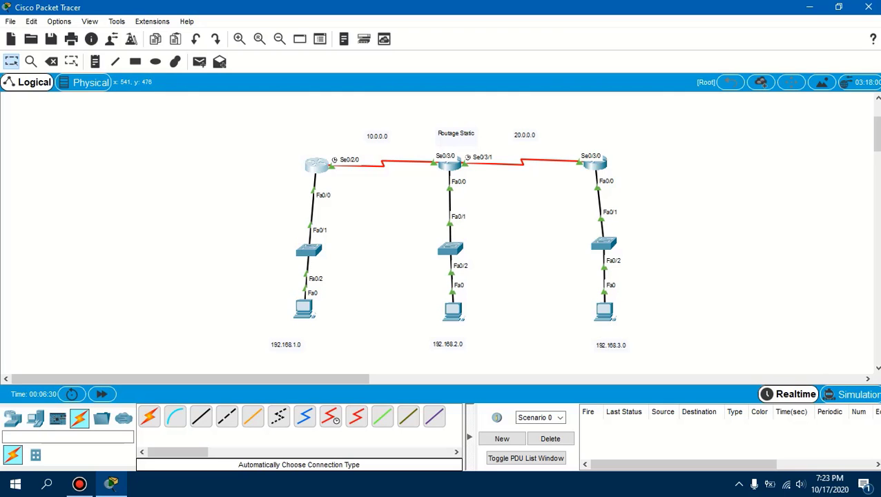
Open the left router's IOS command line with its window placed over the topology
{"action": "left_click", "coordinate": [316, 164]}
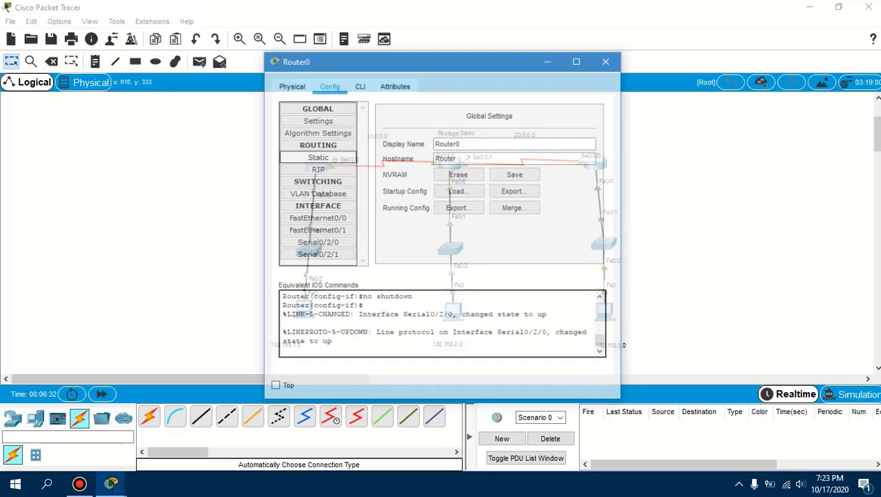
{"action": "left_click_drag", "start_coordinate": [442, 59], "coordinate": [241, 46]}
{"action": "mouse_move", "coordinate": [110, 484]}
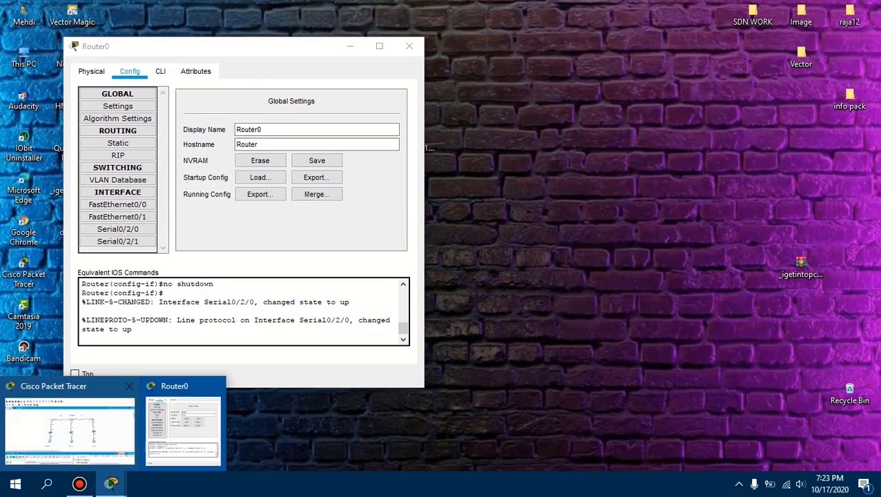
{"action": "left_click", "coordinate": [72, 428]}
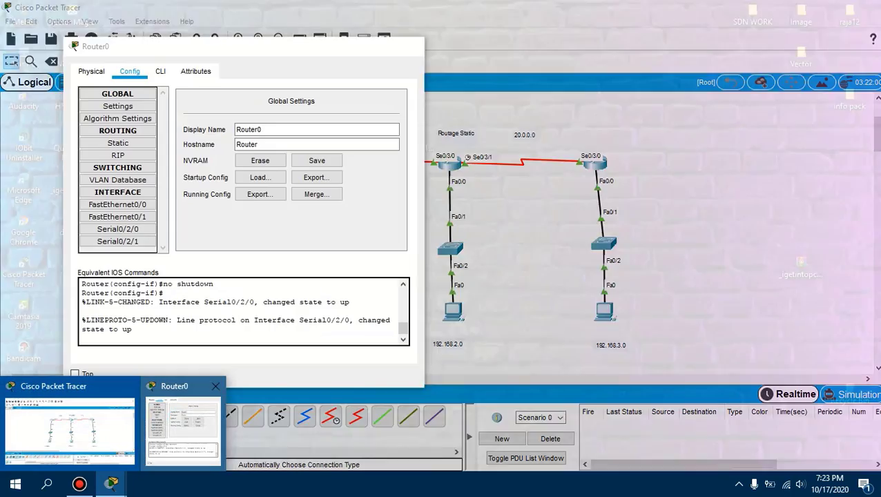
{"action": "left_click", "coordinate": [216, 432]}
{"action": "left_click_drag", "start_coordinate": [208, 47], "coordinate": [611, 60]}
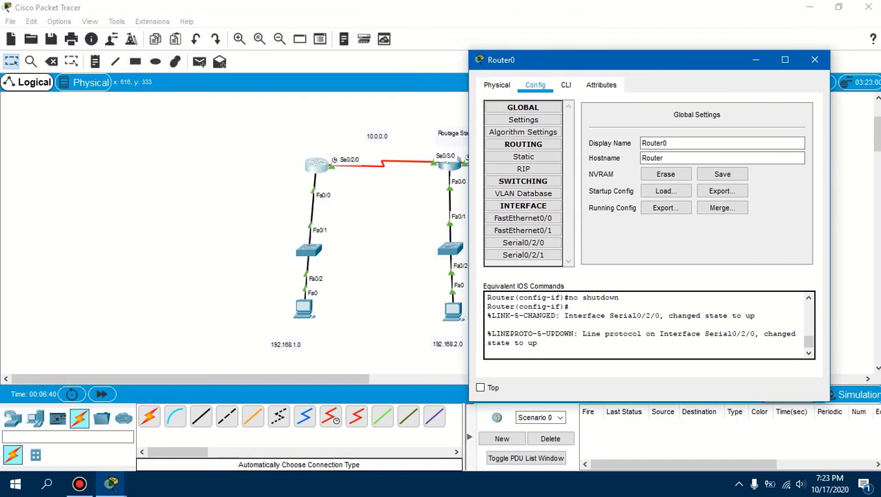
{"action": "left_click", "coordinate": [565, 84]}
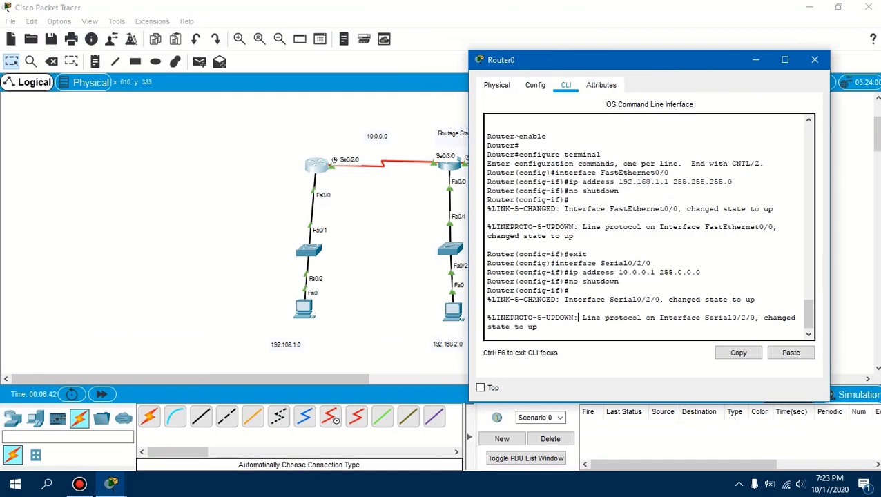
Exit interface configuration mode on the left router to return to global configuration mode
{"action": "key", "text": "Return"}
{"action": "key", "text": "Return"}
{"action": "key", "text": "Return"}
{"action": "key", "text": "Return"}
{"action": "type", "text": "exit"}
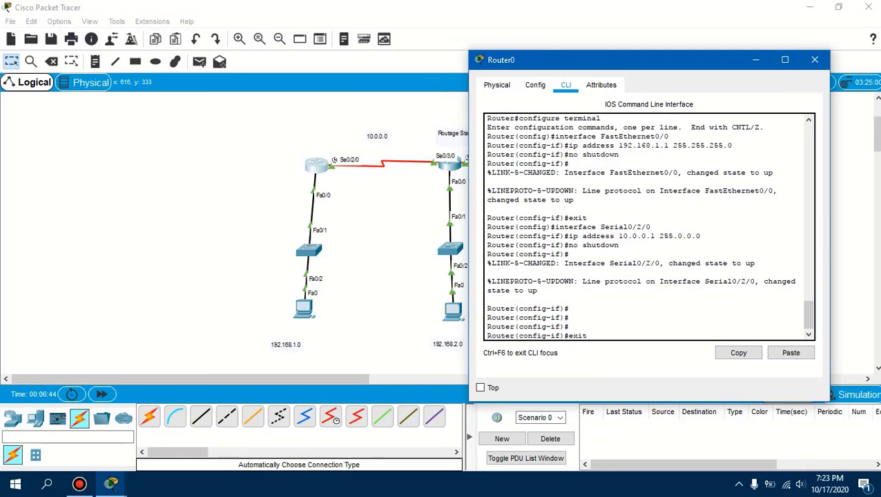
{"action": "key", "text": "Return"}
{"action": "key", "text": "Return"}
{"action": "key", "text": "Return"}
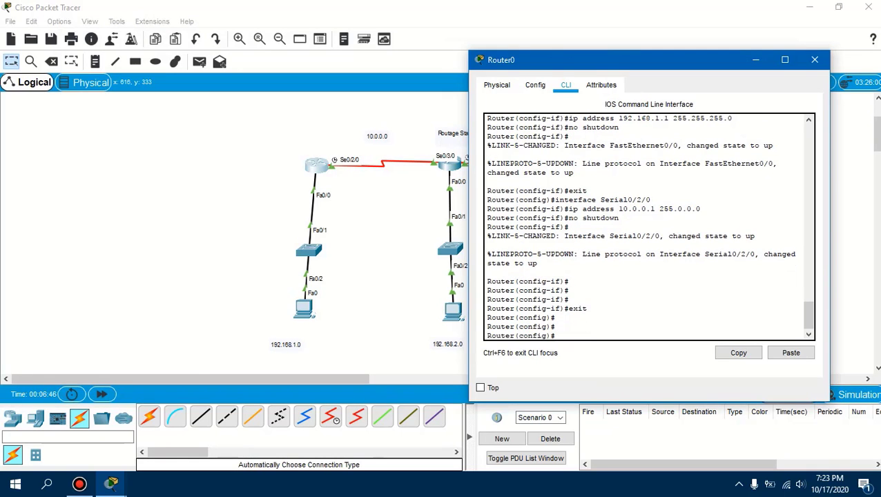
Place the left router's command-line window over the topology so that the middle and right networks stay uncovered
{"action": "left_click_drag", "start_coordinate": [659, 59], "coordinate": [215, 100]}
{"action": "left_click", "coordinate": [110, 483]}
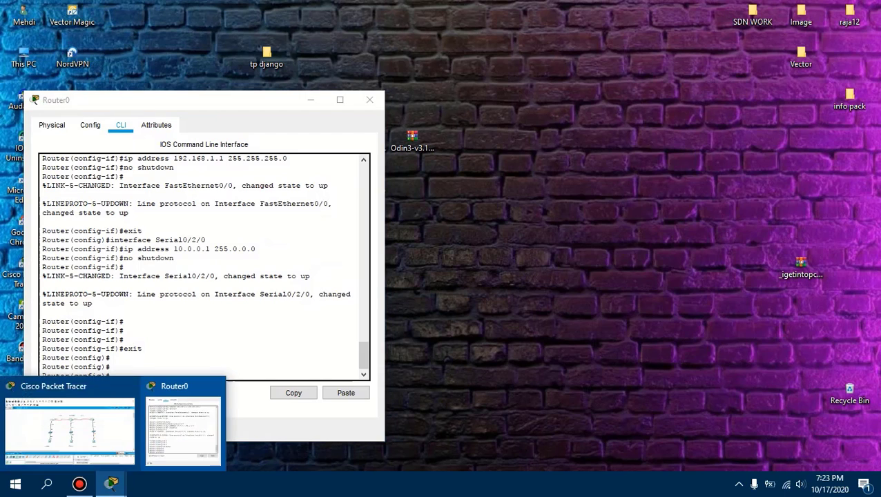
{"action": "left_click", "coordinate": [55, 425]}
{"action": "left_click", "coordinate": [111, 483]}
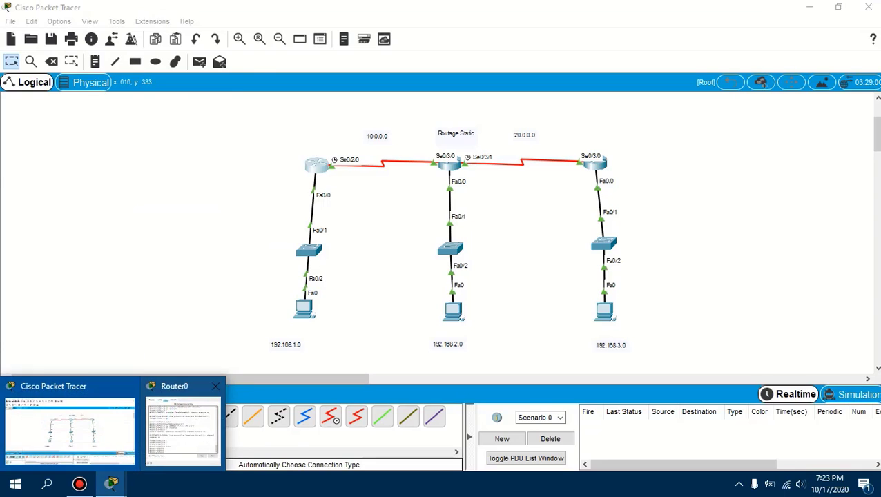
{"action": "left_click", "coordinate": [166, 425]}
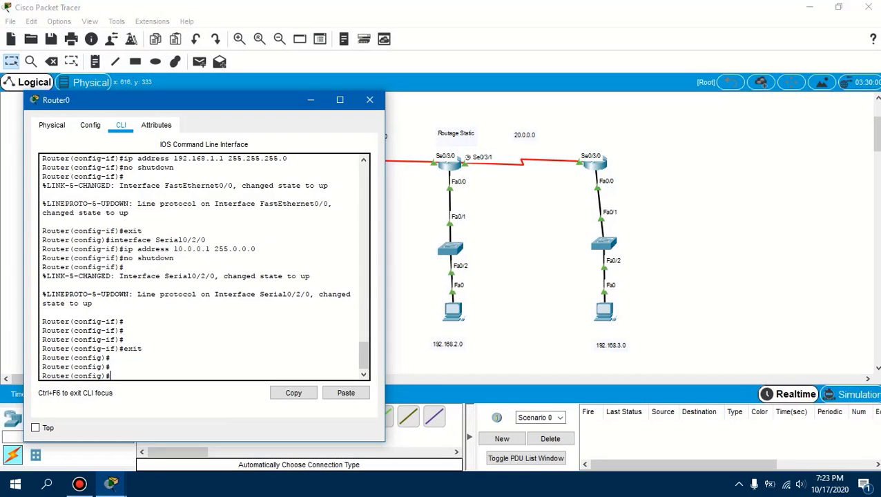
{"action": "left_click_drag", "start_coordinate": [263, 105], "coordinate": [208, 60]}
Add a static route on the left router to 192.168.2.0 with mask 255.255.255.0 through se0/2/0
{"action": "type", "text": "p"}
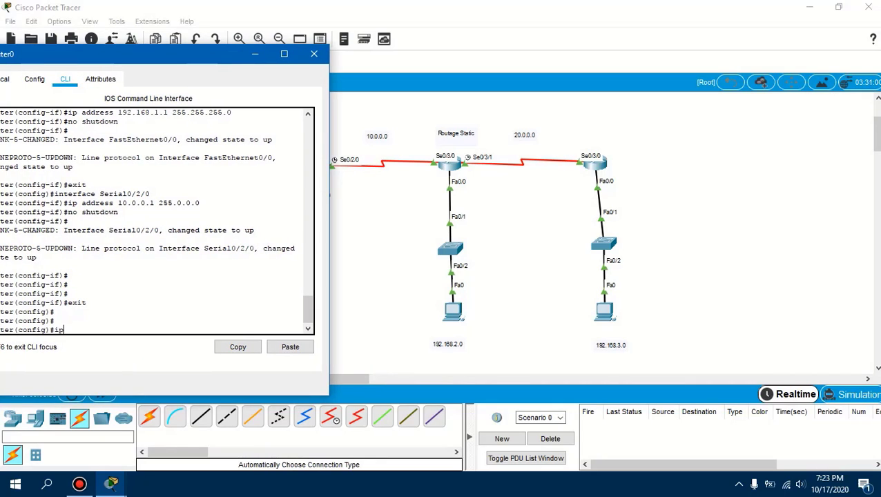
{"action": "type", "text": " route"}
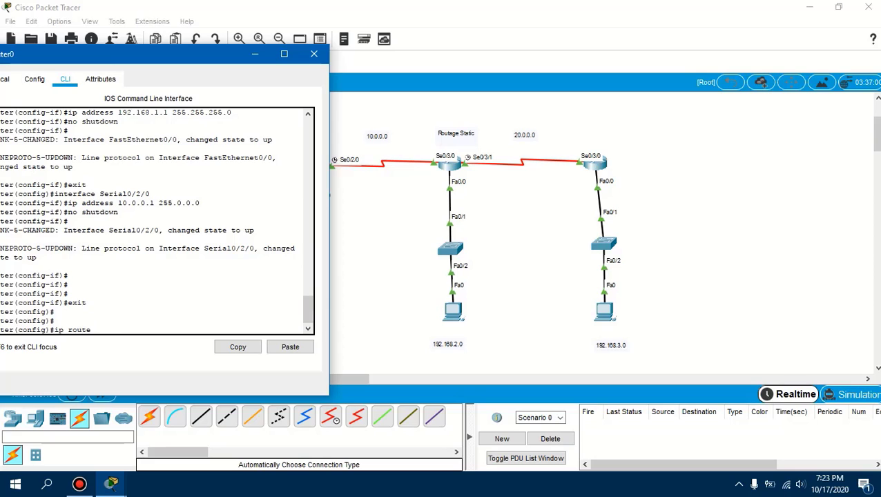
{"action": "type", "text": "192.168.2.0 255.255."}
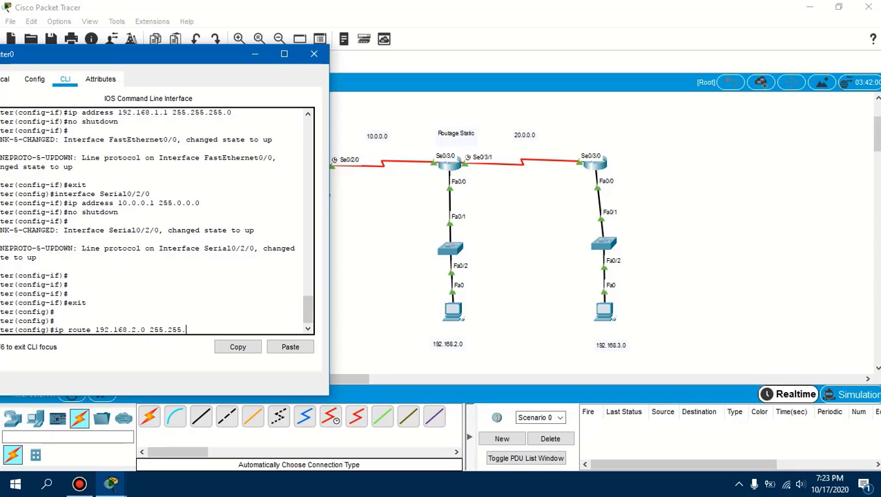
{"action": "type", "text": "255.0"}
{"action": "left_click_drag", "start_coordinate": [148, 54], "coordinate": [118, 49]}
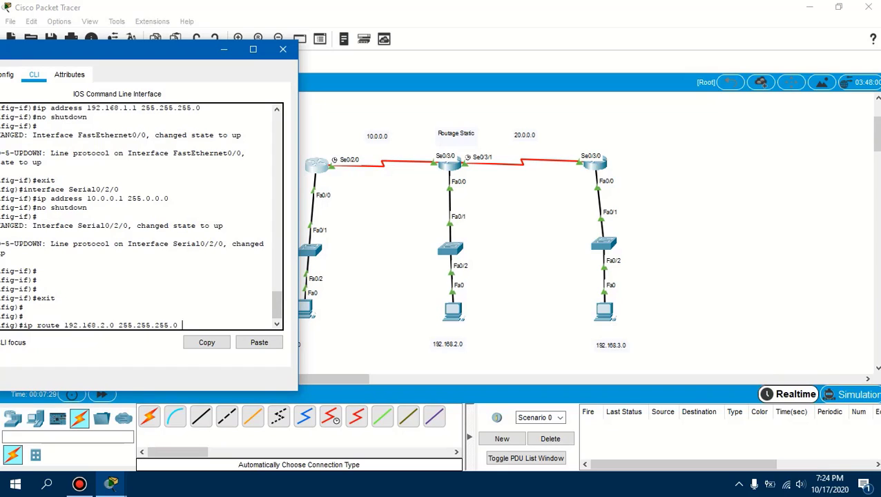
{"action": "type", "text": "se0/2/0"}
{"action": "key", "text": "Return"}
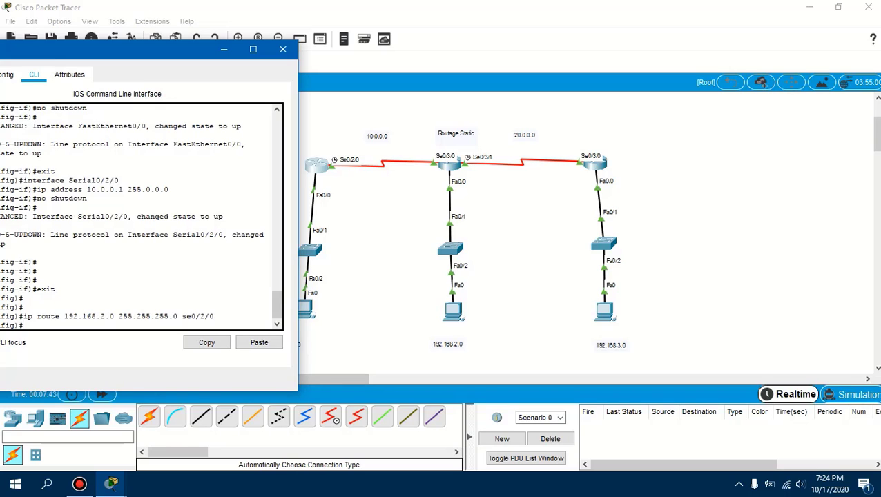
Add a static route on the left router to 192.168.3.0 with mask 255.255.255.0 through se0/2/0
{"action": "type", "text": "ip route 192.168.3.0"}
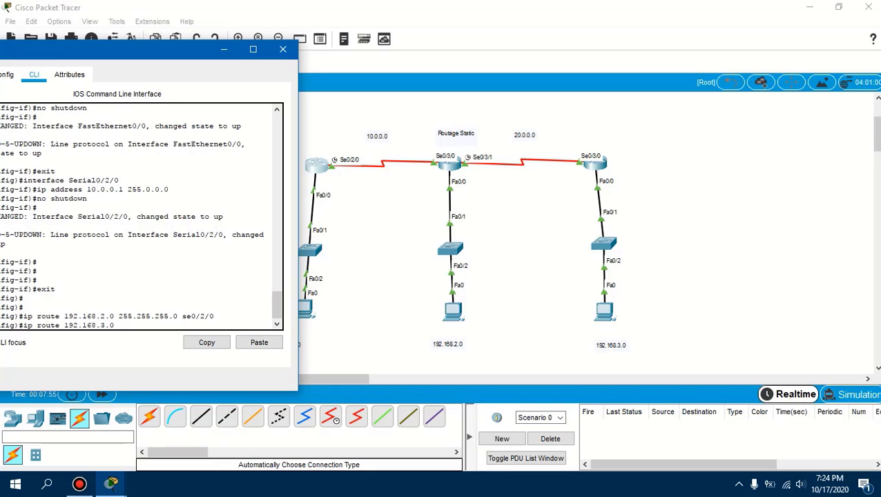
{"action": "type", "text": " 255.255.255.0 se 0/2"}
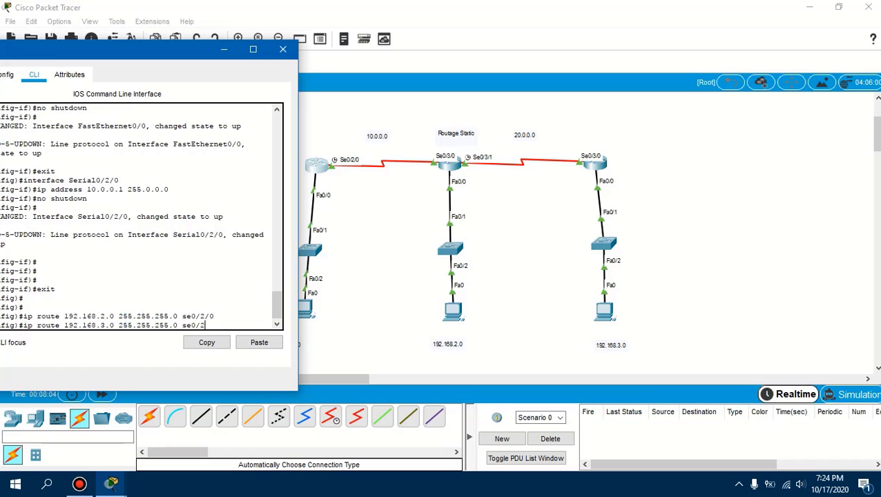
{"action": "type", "text": "/0"}
{"action": "key", "text": "Return"}
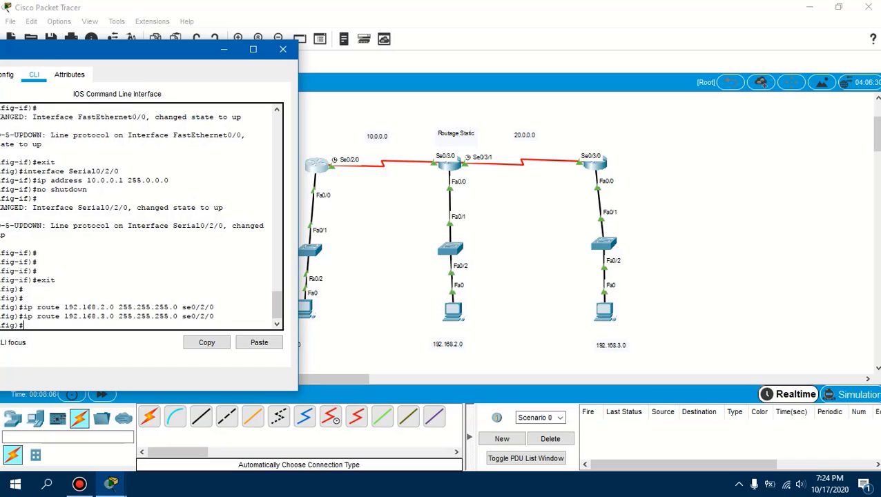
Add a static route on the left router to 20.0.0.0 with mask 255.0.0.0 through se0/2/0
{"action": "type", "text": "ip route 20.0.0.0 255.0.0.0"}
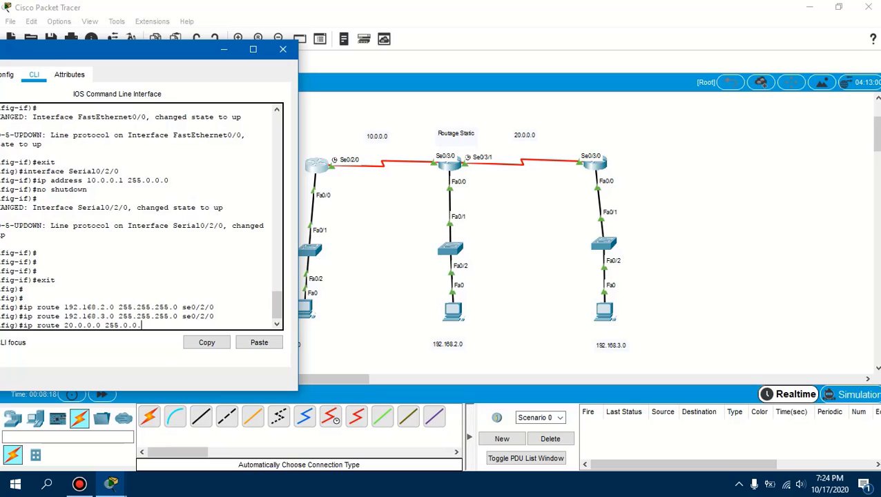
{"action": "type", "text": " se0/2/0"}
{"action": "key", "text": "Return"}
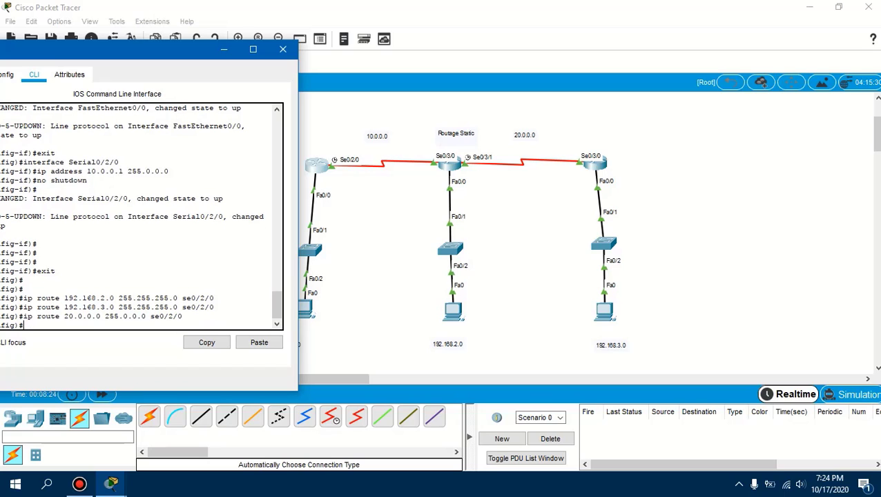
Save the left router's running configuration with do wr and close its window
{"action": "type", "text": "do wr"}
{"action": "key", "text": "Return"}
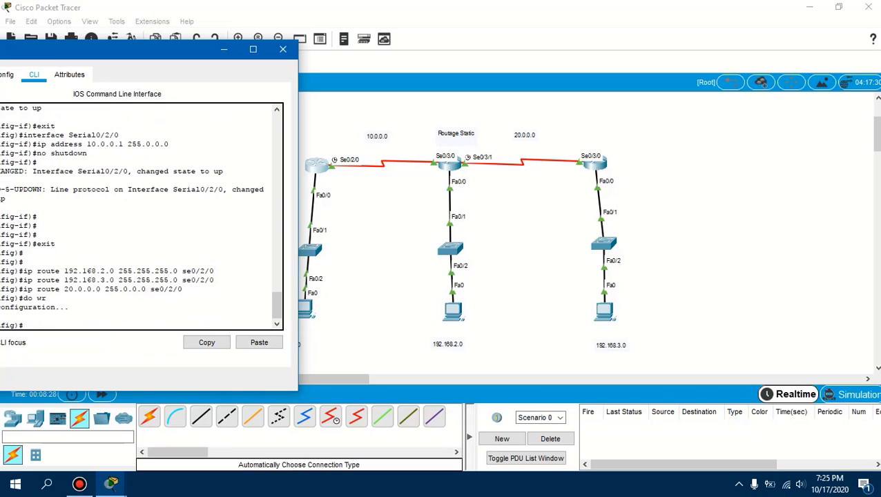
{"action": "left_click_drag", "start_coordinate": [173, 49], "coordinate": [363, 60]}
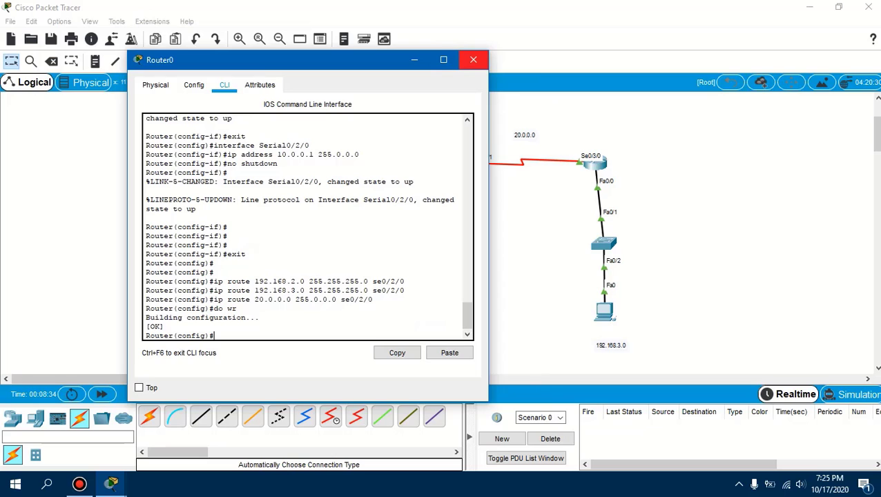
{"action": "left_click", "coordinate": [474, 60]}
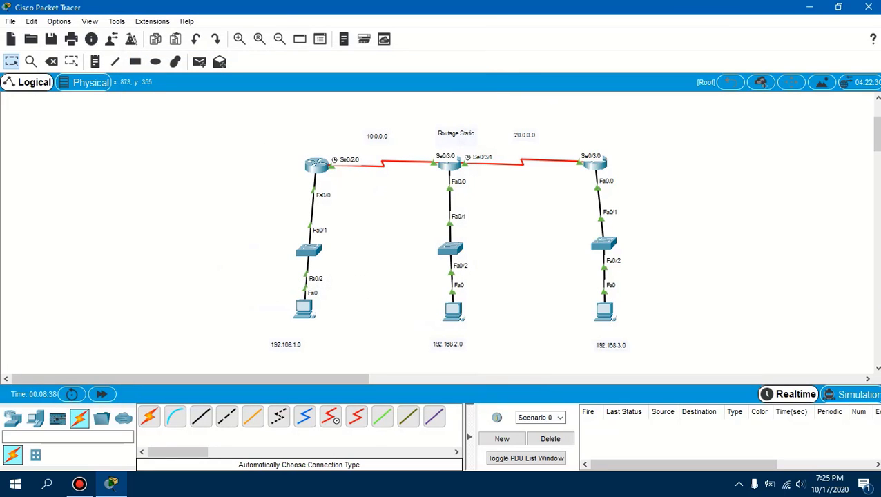
Open the middle router's command-line interface and place its window clear of the middle and right networks
{"action": "left_click", "coordinate": [449, 164]}
{"action": "left_click_drag", "start_coordinate": [410, 71], "coordinate": [163, 87]}
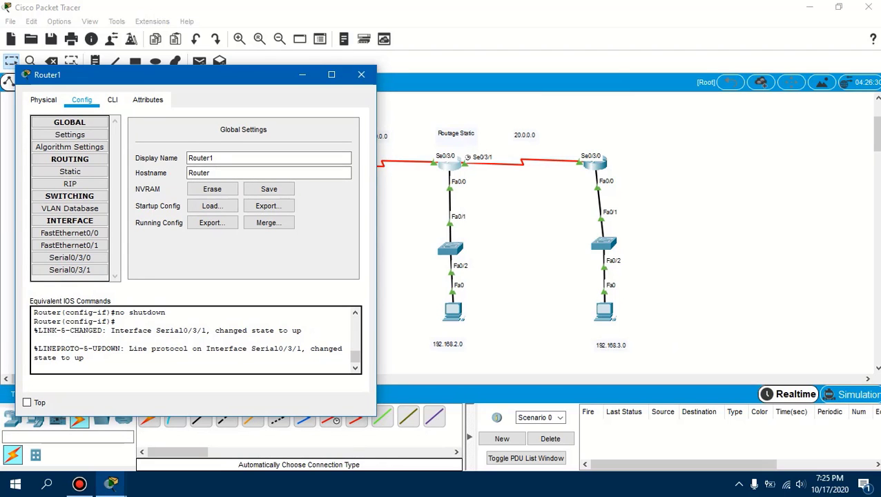
{"action": "left_click_drag", "start_coordinate": [255, 82], "coordinate": [189, 65]}
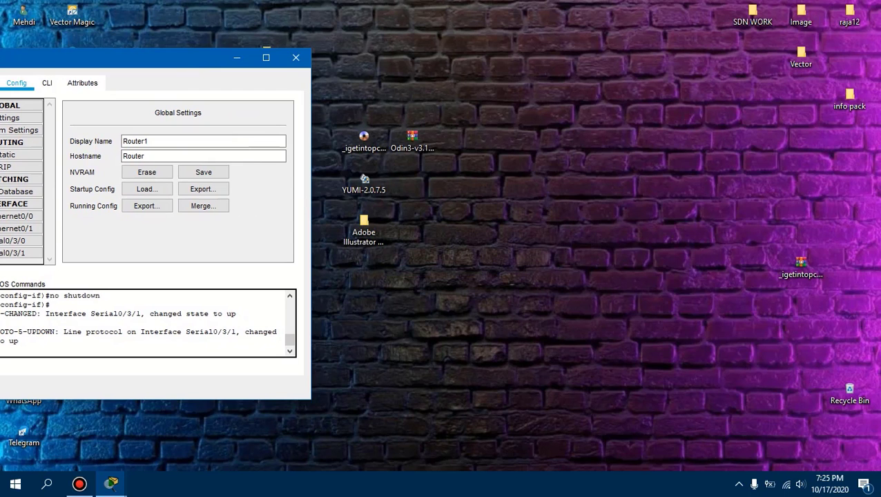
{"action": "left_click", "coordinate": [111, 484]}
{"action": "left_click", "coordinate": [72, 426]}
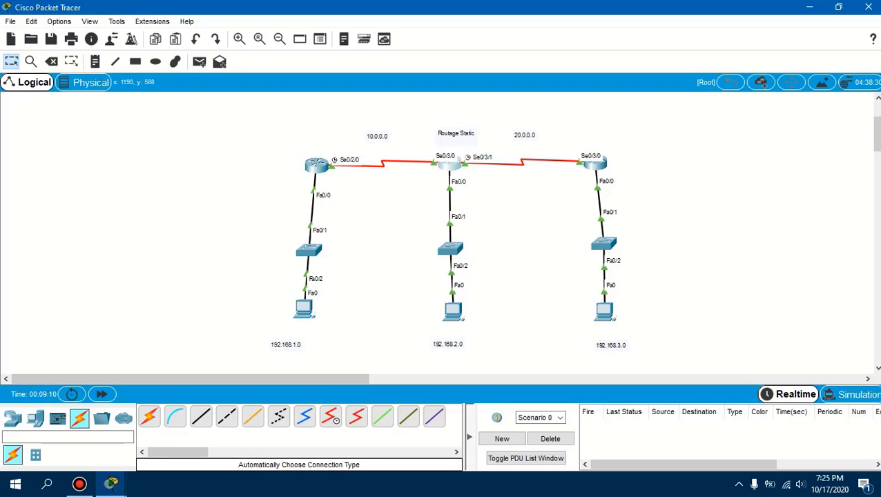
{"action": "left_click", "coordinate": [449, 165]}
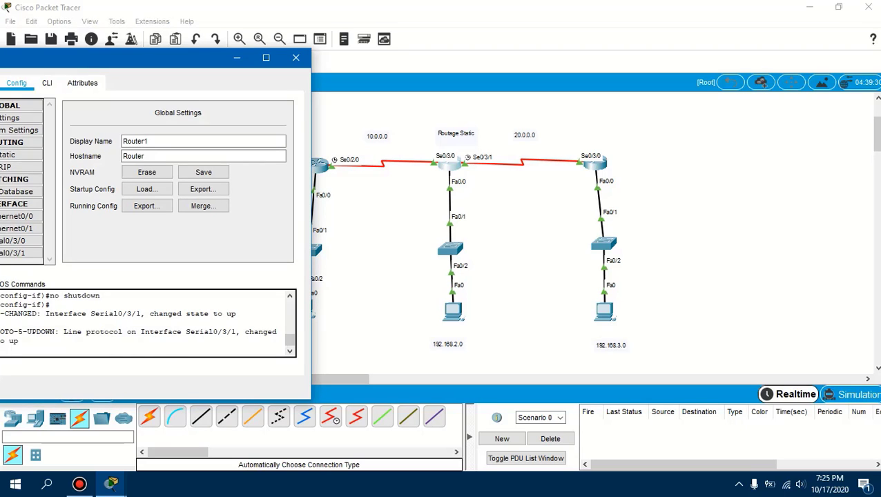
{"action": "left_click", "coordinate": [47, 83]}
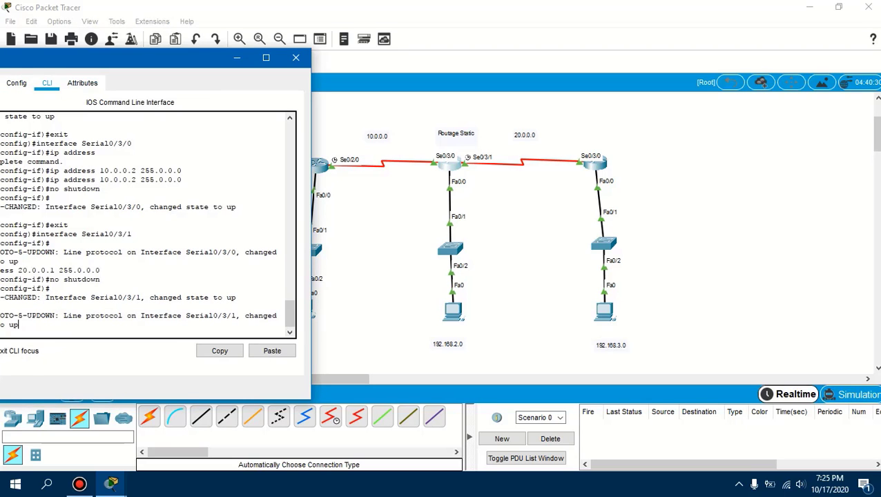
{"action": "left_click_drag", "start_coordinate": [172, 60], "coordinate": [225, 53]}
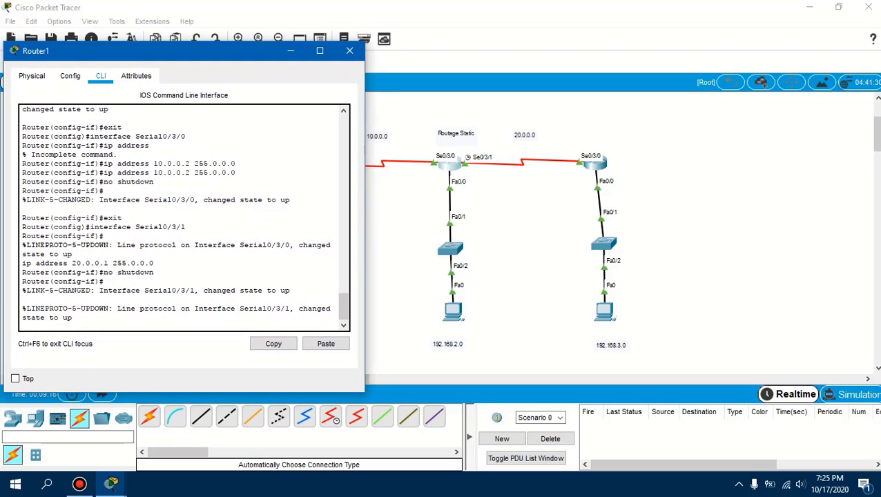
Exit interface configuration mode on the middle router to return to global configuration mode
{"action": "key", "text": "Return"}
{"action": "key", "text": "Return"}
{"action": "key", "text": "Return"}
{"action": "key", "text": "Return"}
{"action": "type", "text": "e"}
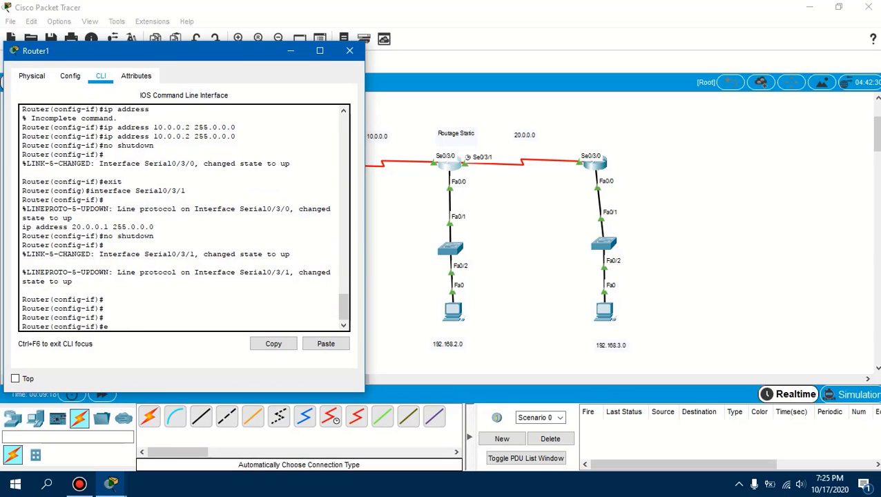
{"action": "type", "text": "xit"}
{"action": "key", "text": "Return"}
{"action": "key", "text": "Return"}
{"action": "key", "text": "Return"}
{"action": "key", "text": "Return"}
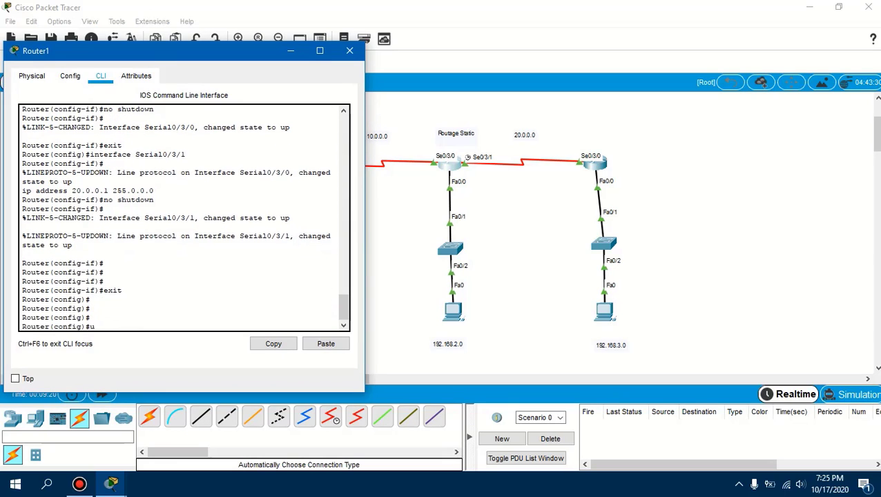
Add a static route on the middle router to 192.168.1.0 with mask 255.255.255.0 through se0/3/0
{"action": "type", "text": "ip route 192."}
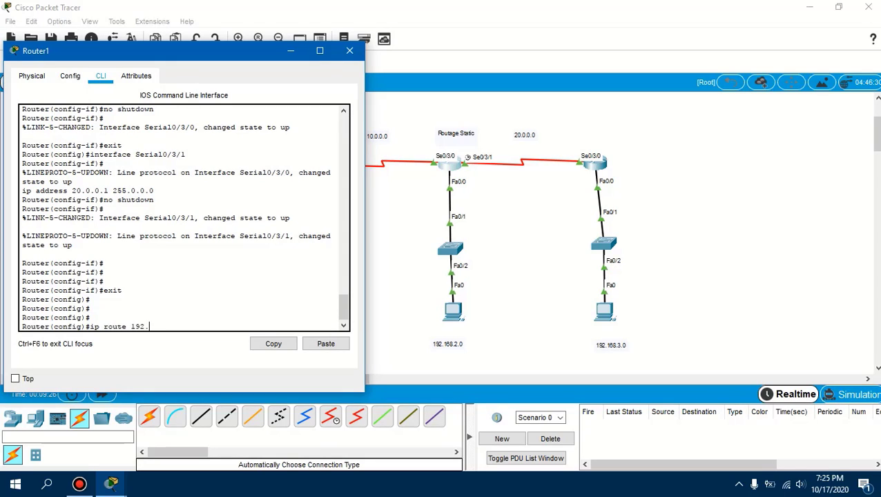
{"action": "type", "text": "6"}
{"action": "key", "text": "BackSpace"}
{"action": "type", "text": "168.1.0 255.255.255.0"}
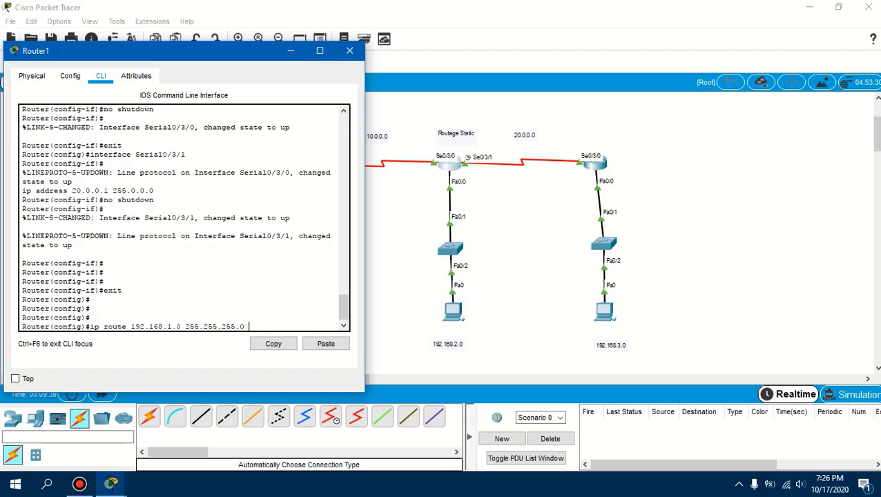
{"action": "left_click_drag", "start_coordinate": [247, 51], "coordinate": [659, 65]}
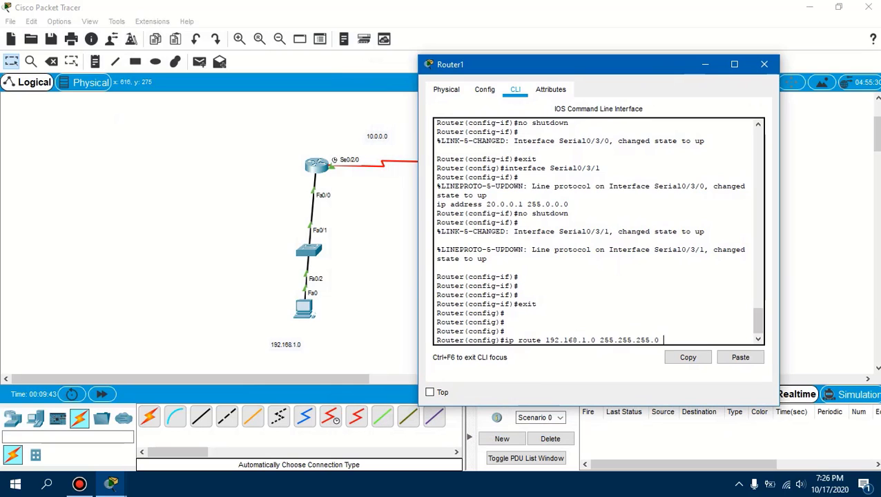
{"action": "left_click_drag", "start_coordinate": [596, 64], "coordinate": [694, 73]}
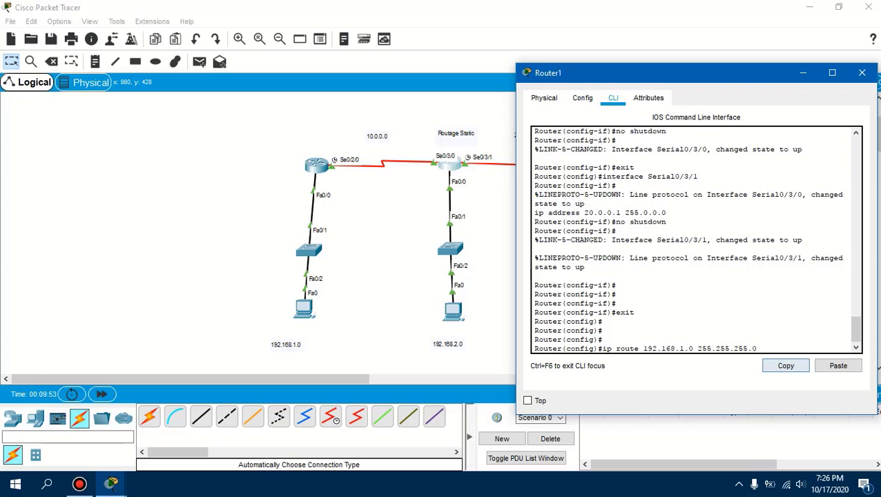
{"action": "type", "text": "se"}
{"action": "type", "text": "0/2"}
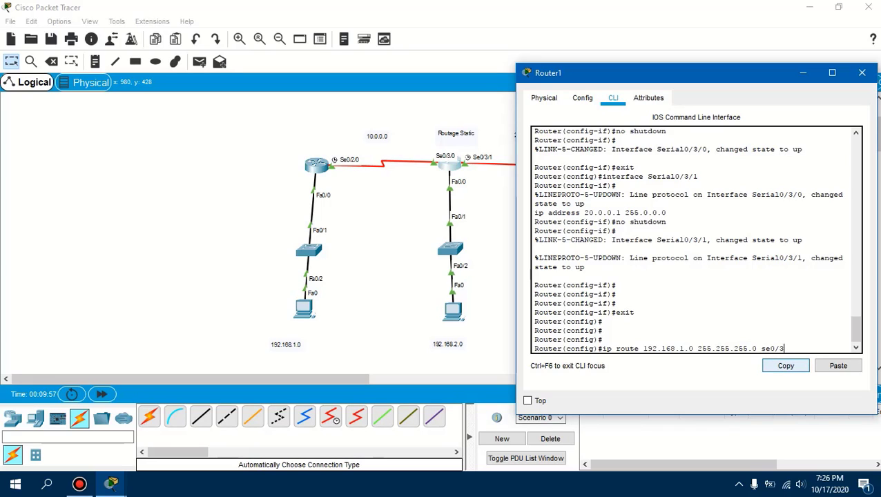
{"action": "type", "text": "/0"}
{"action": "key", "text": "Return"}
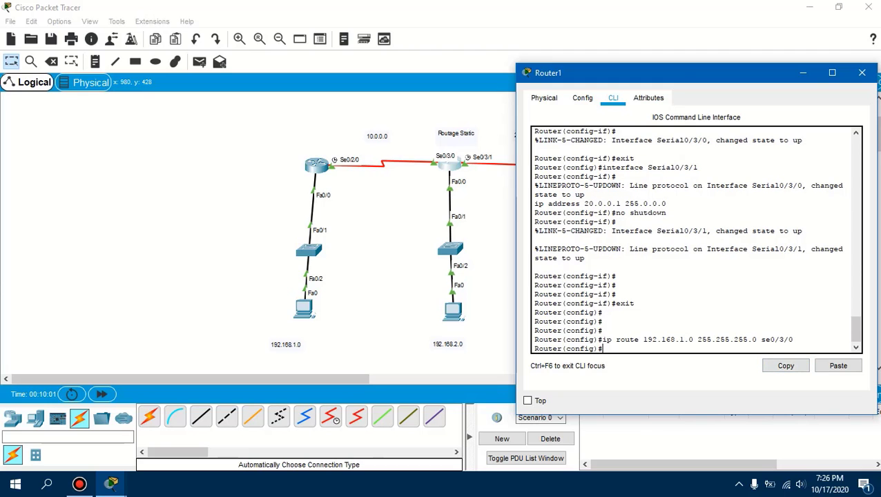
Add a static route on the middle router to 192.168.3.0 with mask 255.255.255.0 through se0/3/1
{"action": "left_click_drag", "start_coordinate": [699, 74], "coordinate": [272, 59]}
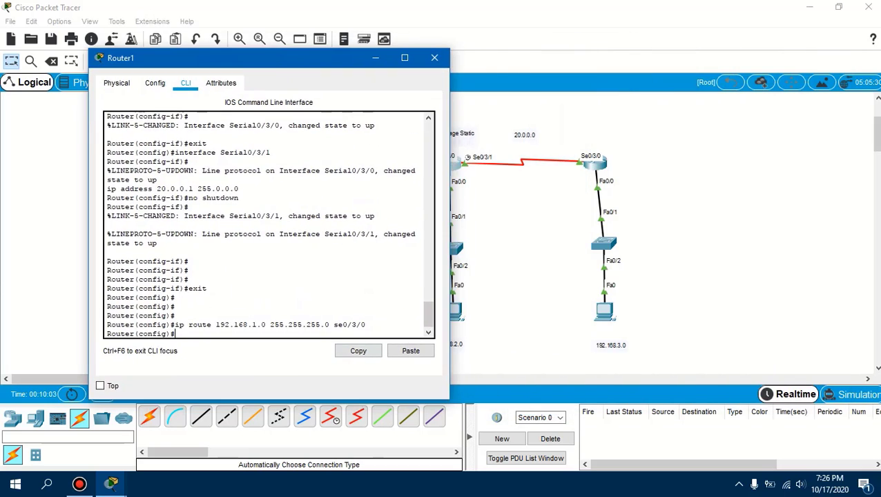
{"action": "type", "text": "ip route 192.168."}
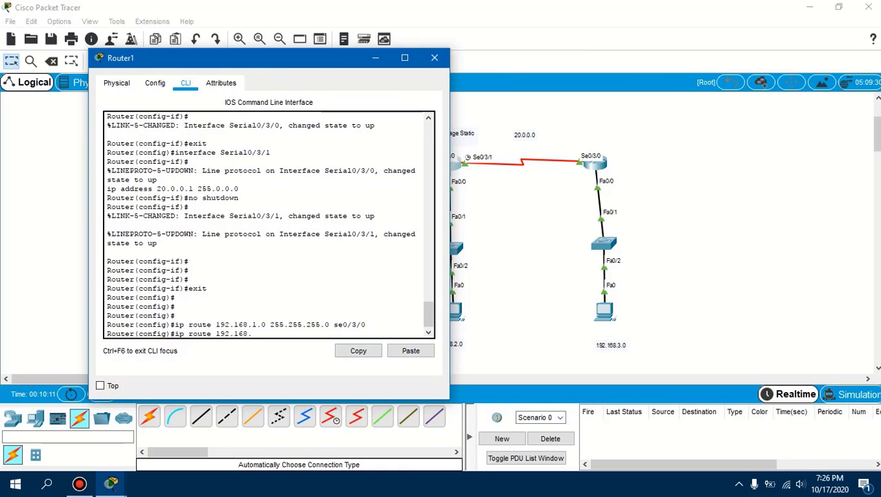
{"action": "type", "text": "3.0 255"}
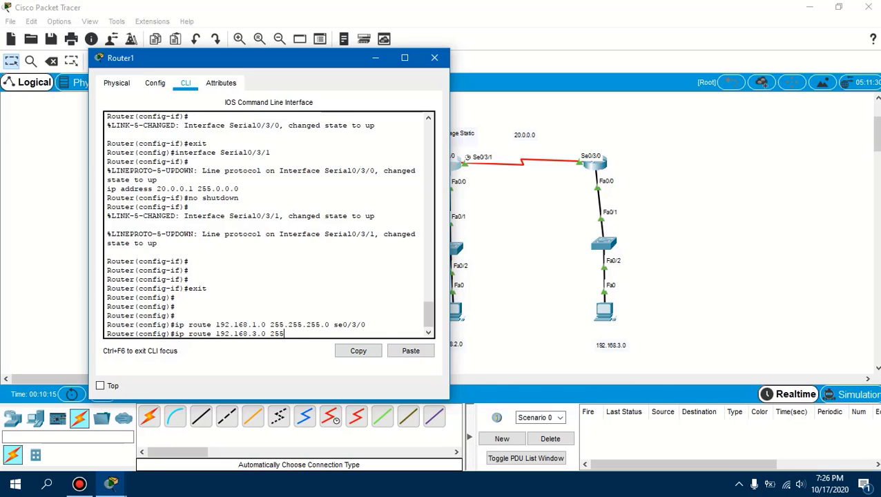
{"action": "type", "text": ".255.2"}
{"action": "type", "text": "55"}
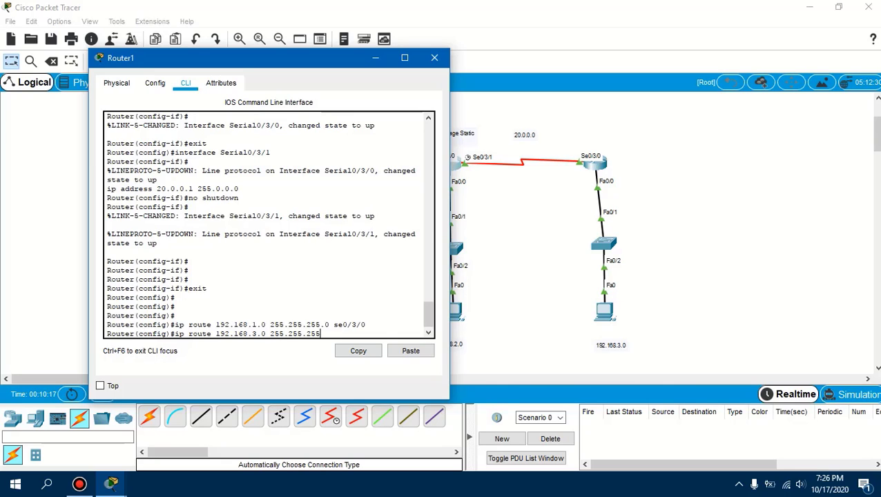
{"action": "type", "text": ".0"}
{"action": "left_click_drag", "start_coordinate": [339, 65], "coordinate": [238, 67]}
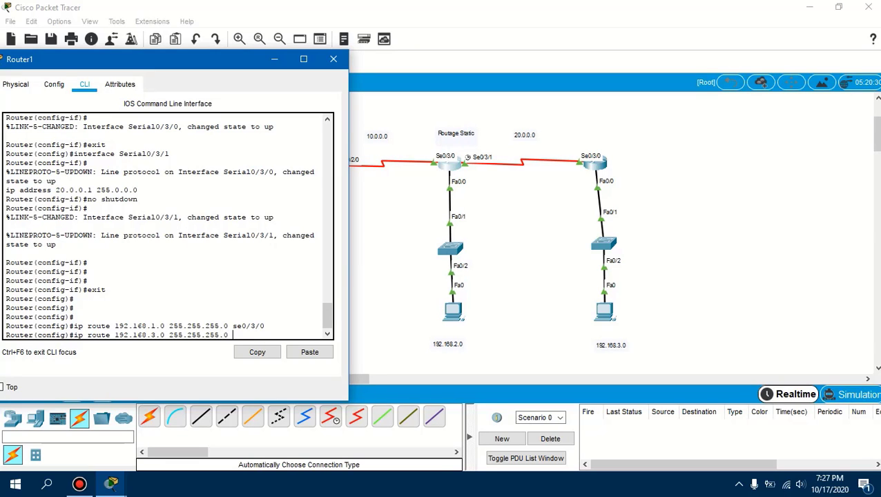
{"action": "type", "text": "se0/3/1"}
{"action": "key", "text": "Return"}
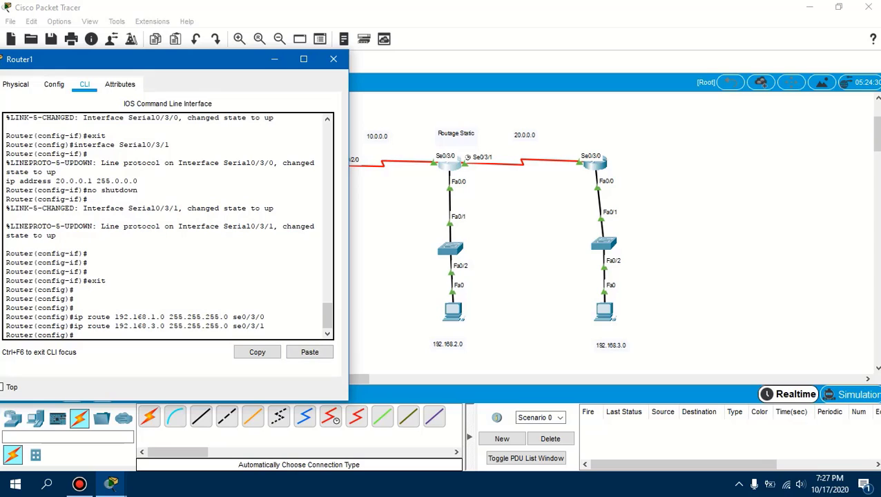
Try to exit and save the middle router's configuration with the single command exit do wr
{"action": "type", "text": "exit do wr"}
{"action": "key", "text": "Return"}
Exit global configuration mode on the middle router and re-enter it with conf
{"action": "key", "text": "Up"}
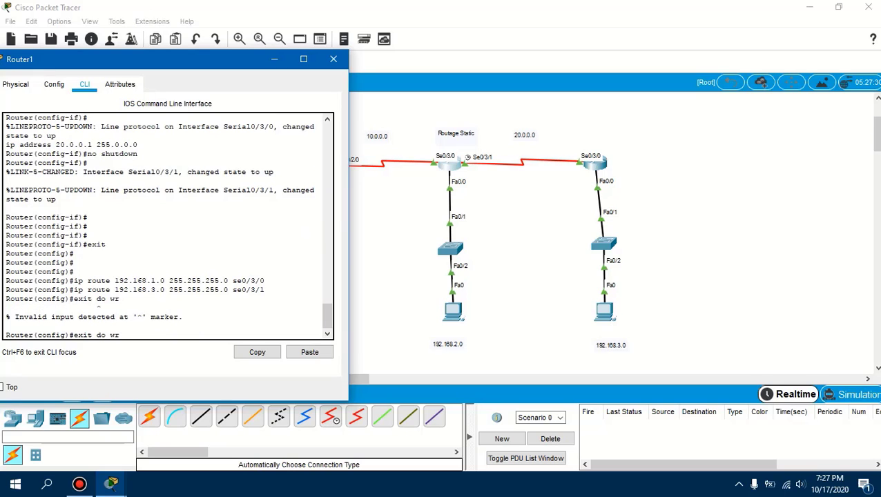
{"action": "key", "text": "BackSpace"}
{"action": "key", "text": "BackSpace"}
{"action": "key", "text": "BackSpace"}
{"action": "key", "text": "BackSpace"}
{"action": "key", "text": "BackSpace"}
{"action": "key", "text": "BackSpace"}
{"action": "key", "text": "Return"}
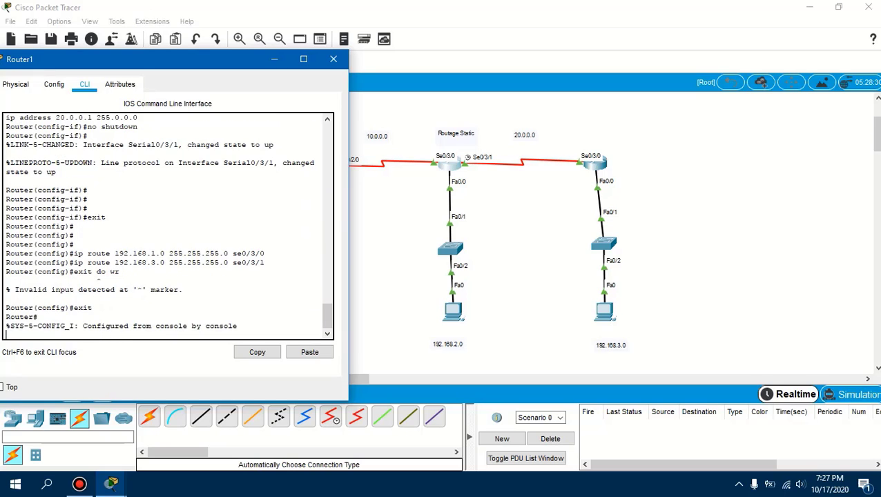
{"action": "key", "text": "Return"}
{"action": "key", "text": "Return"}
{"action": "key", "text": "Return"}
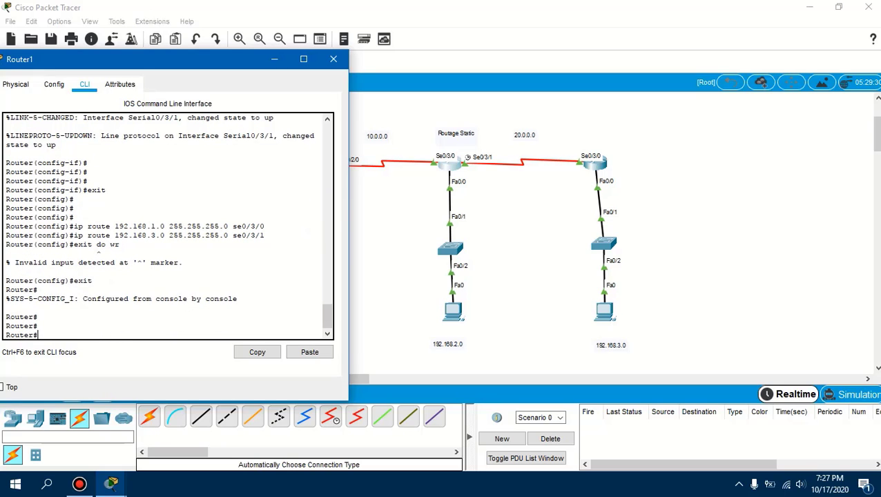
{"action": "type", "text": "conf"}
{"action": "key", "text": "Return"}
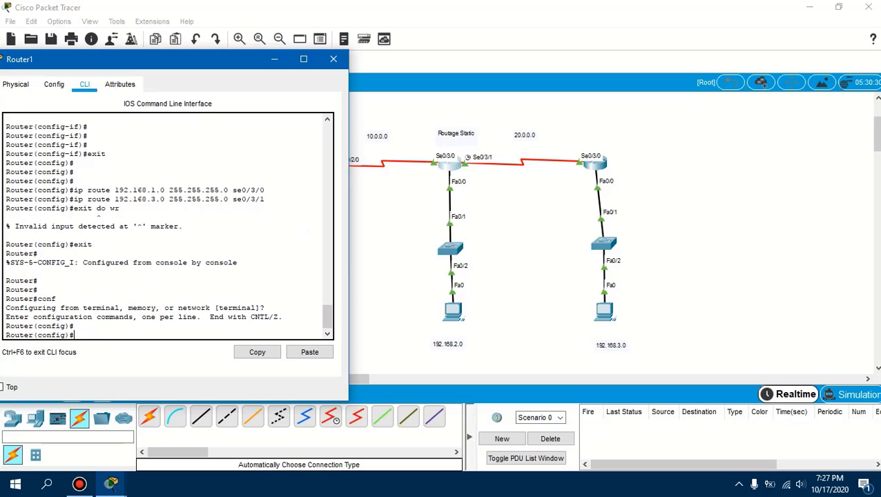
Save the middle router's running configuration with do wr and close its window
{"action": "type", "text": "do wr"}
{"action": "key", "text": "Return"}
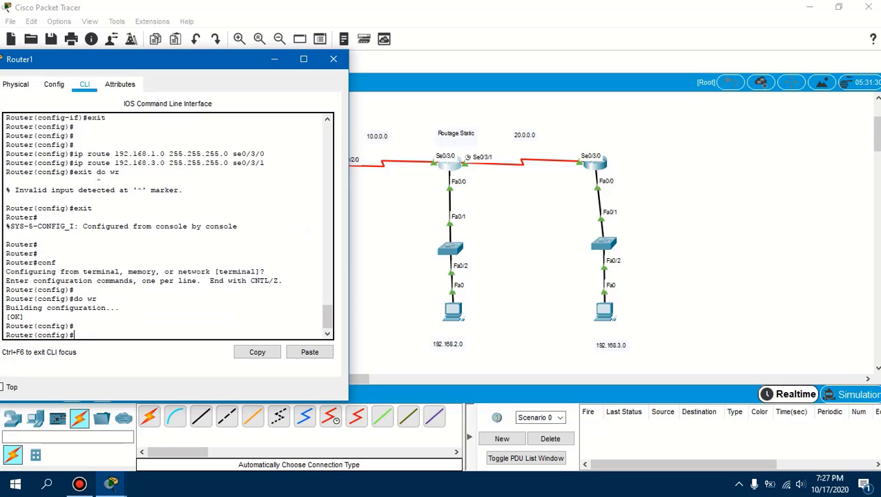
{"action": "key", "text": "Return"}
{"action": "key", "text": "Return"}
{"action": "key", "text": "Return"}
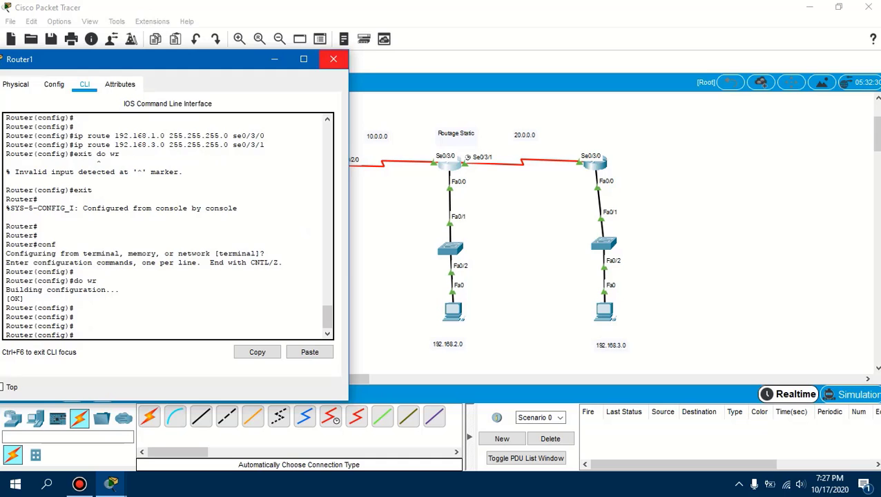
{"action": "left_click", "coordinate": [334, 58]}
Open the right router's command-line interface with its window clear of the middle and right networks
{"action": "left_click", "coordinate": [450, 164]}
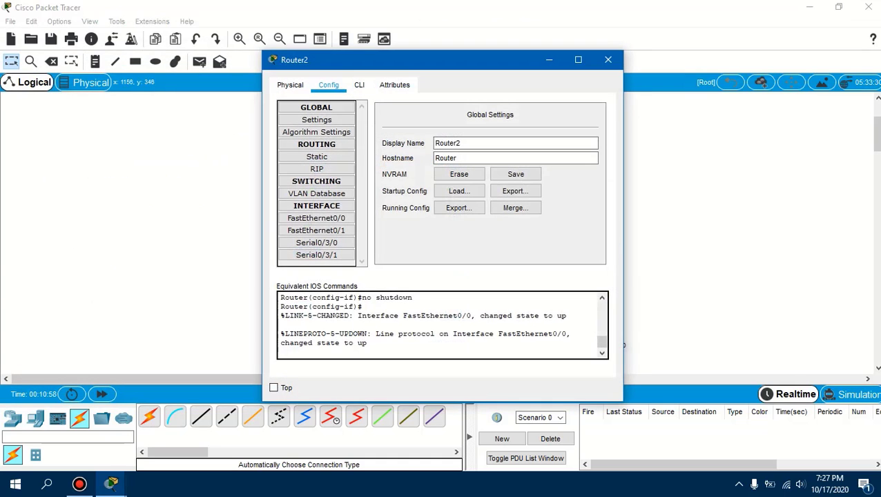
{"action": "left_click_drag", "start_coordinate": [440, 65], "coordinate": [203, 63]}
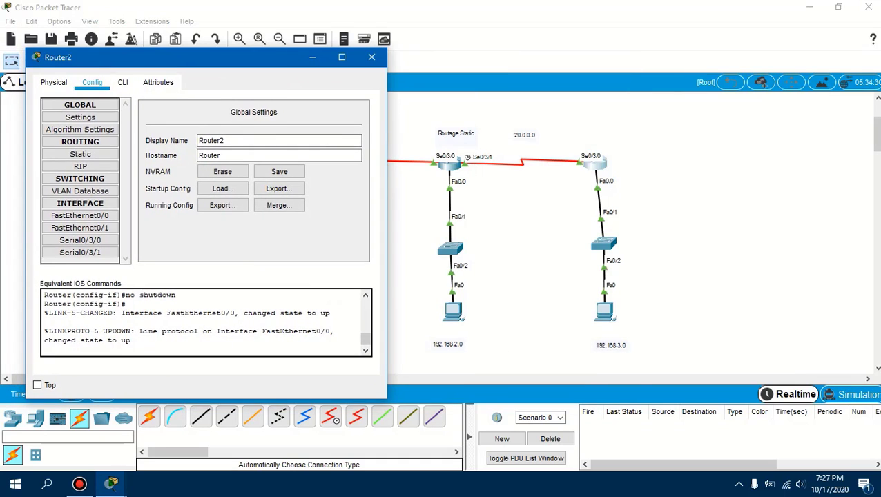
{"action": "left_click", "coordinate": [123, 82]}
Exit interface configuration mode on the right router to global configuration mode and minimize its window
{"action": "key", "text": "Return"}
{"action": "key", "text": "Return"}
{"action": "key", "text": "Return"}
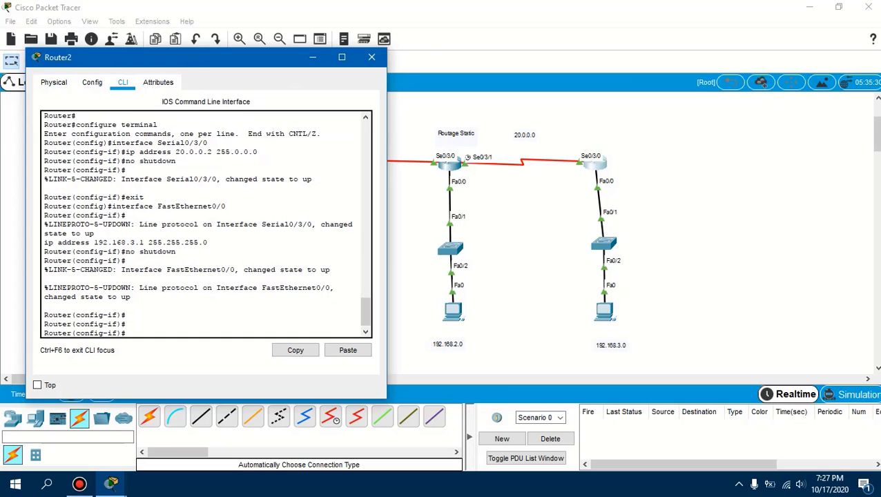
{"action": "type", "text": "exit"}
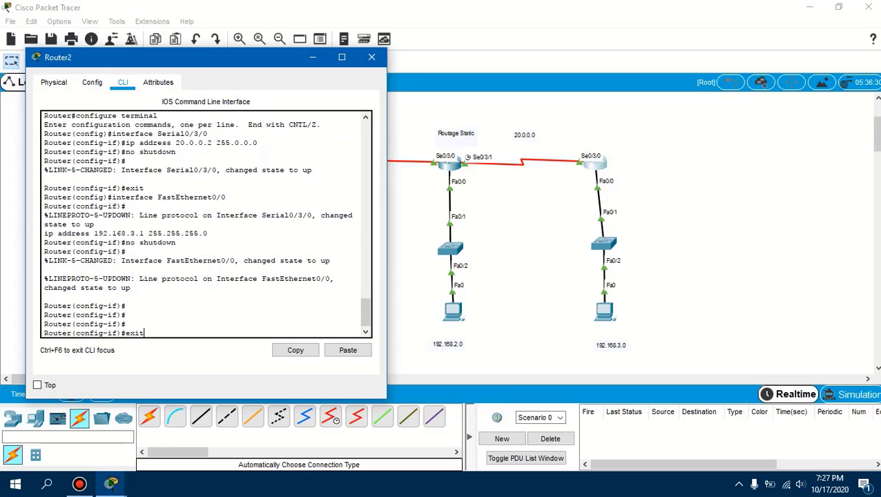
{"action": "key", "text": "Return"}
{"action": "key", "text": "Return"}
{"action": "key", "text": "Return"}
{"action": "key", "text": "Return"}
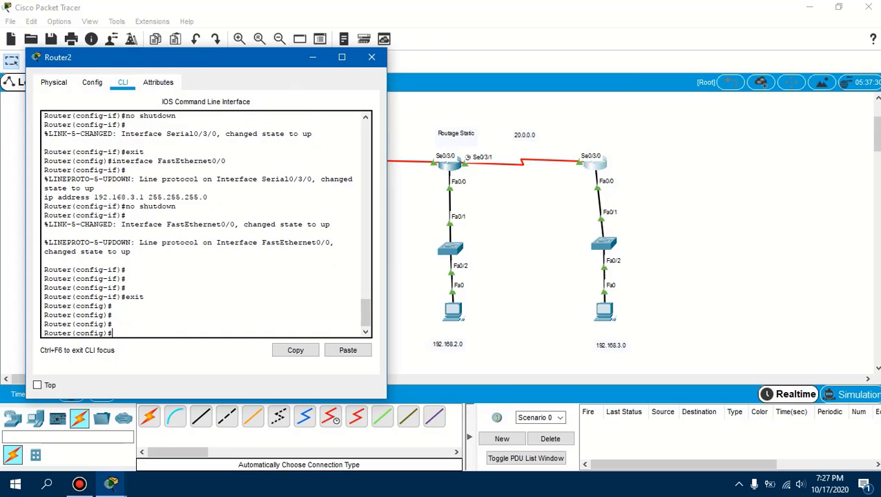
{"action": "left_click", "coordinate": [312, 57]}
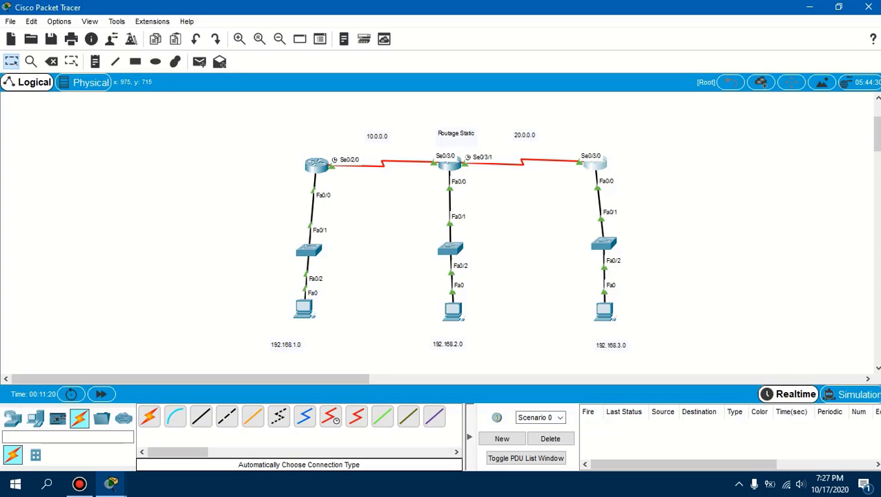
Add a static route on the right router to 192.168.1.0 with mask 255.255.255.0 through se0/3/0
{"action": "left_click", "coordinate": [594, 164]}
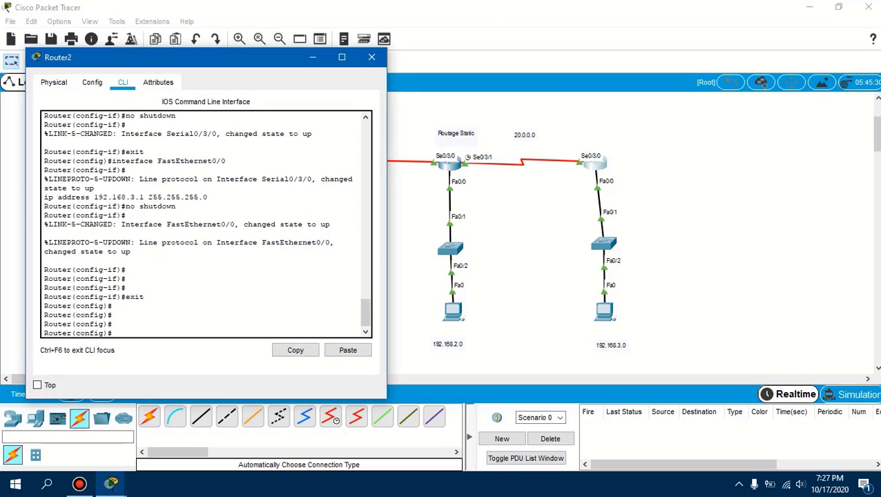
{"action": "key", "text": "Return"}
{"action": "key", "text": "Return"}
{"action": "key", "text": "Return"}
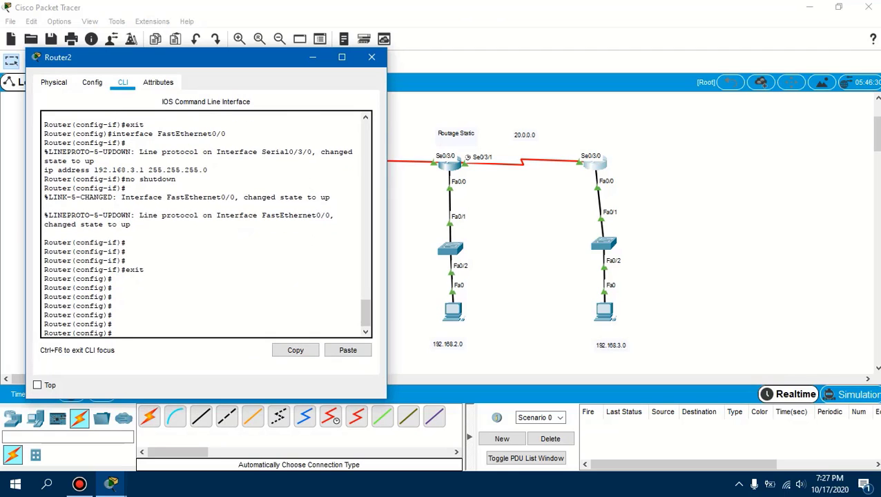
{"action": "type", "text": "ip route 192.168.1.0 2"}
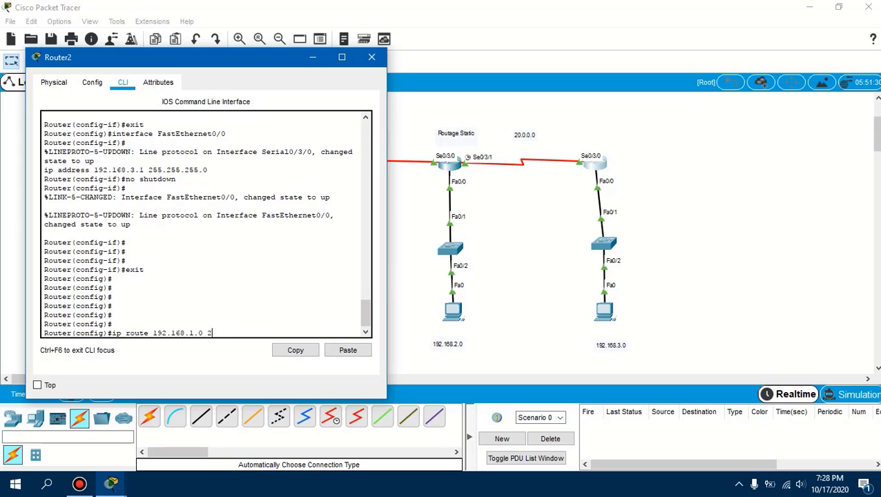
{"action": "type", "text": "55.255.255.0"}
{"action": "type", "text": "se0/3/0"}
{"action": "key", "text": "Return"}
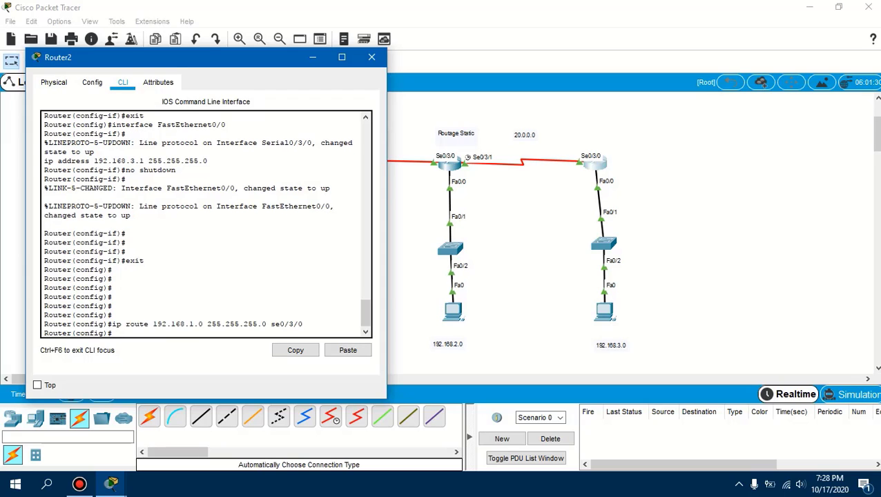
Add a static route on the right router to 192.168.2.0 with mask 255.255.255.0 through se0/3/0
{"action": "type", "text": "ip route 192.168.2.0 255.255."}
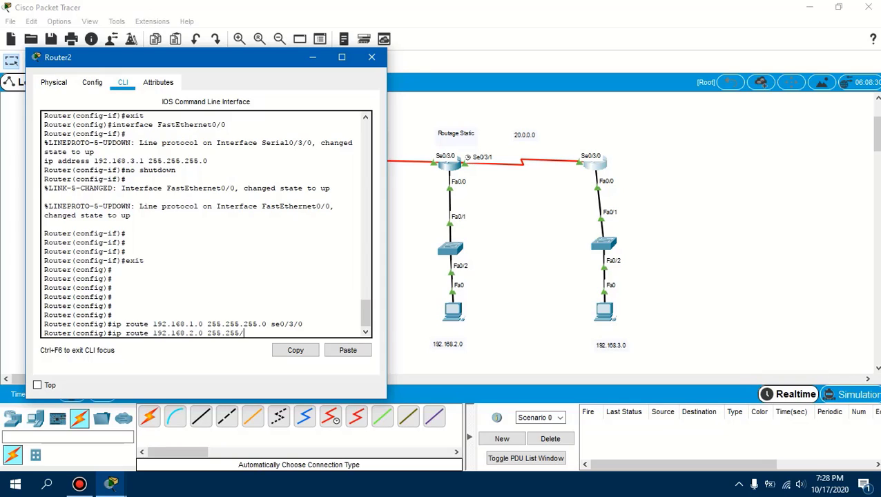
{"action": "type", "text": "255.0 se0/3/"}
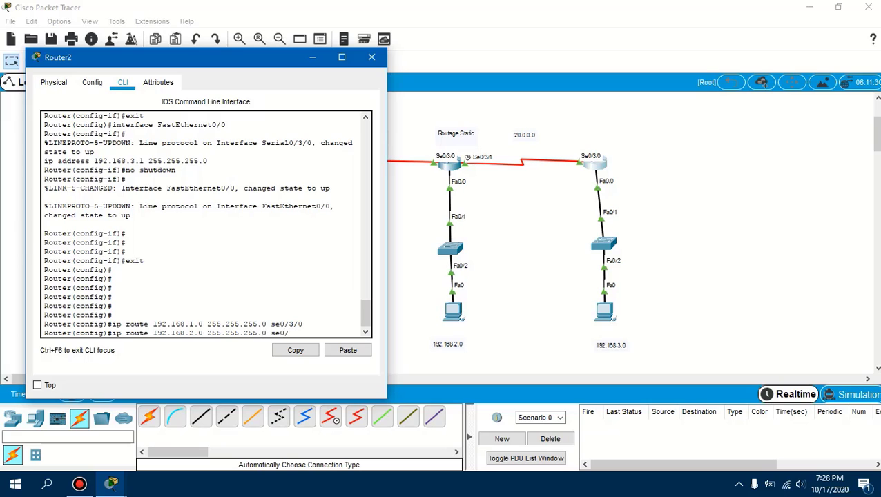
{"action": "type", "text": "0"}
{"action": "key", "text": "Return"}
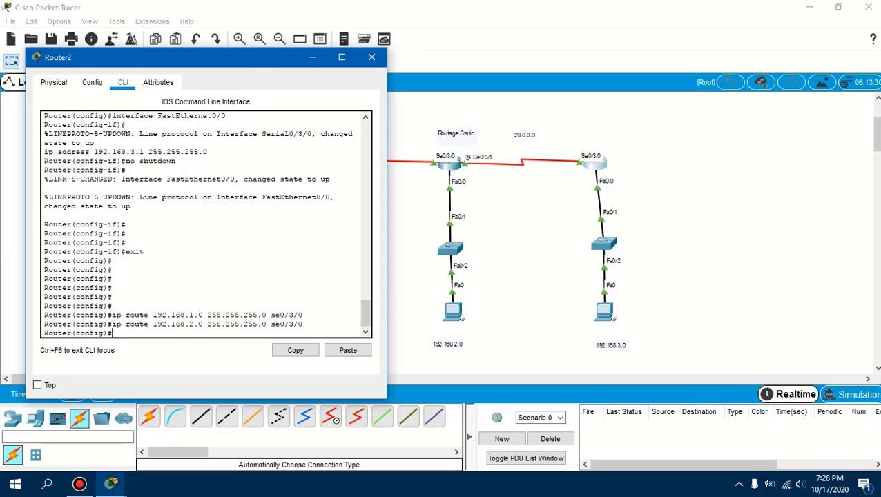
Add a static route on the right router to 10.0.0.0 with mask 255.0.0.0 through se0/3/0
{"action": "left_click_drag", "start_coordinate": [254, 61], "coordinate": [301, 59]}
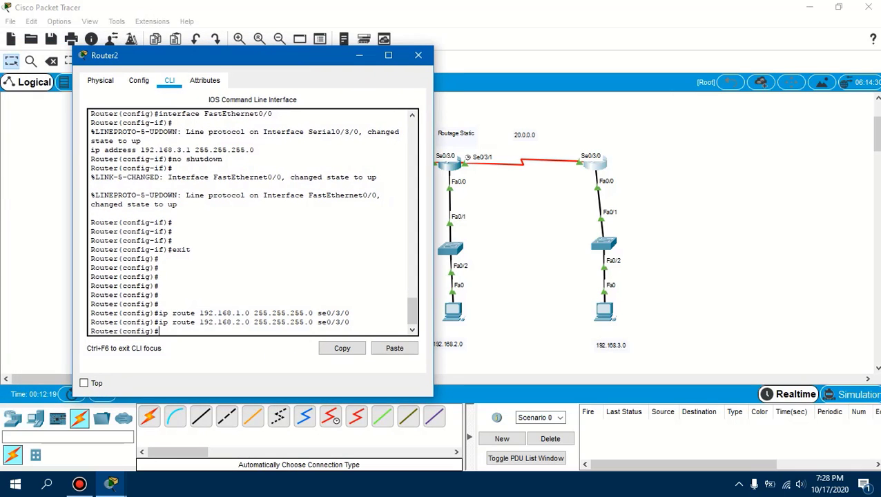
{"action": "type", "text": "ip route 10.0.0.0"}
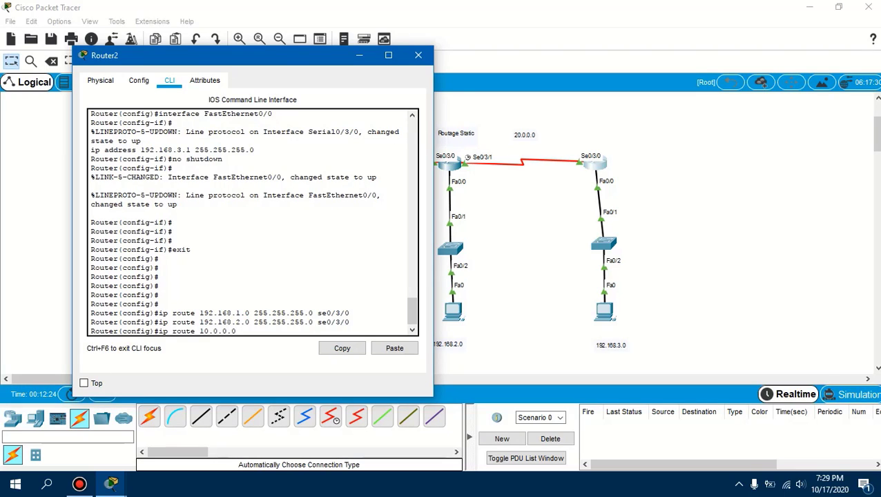
{"action": "type", "text": " 255.0.0.0 se0/3/0"}
{"action": "key", "text": "Return"}
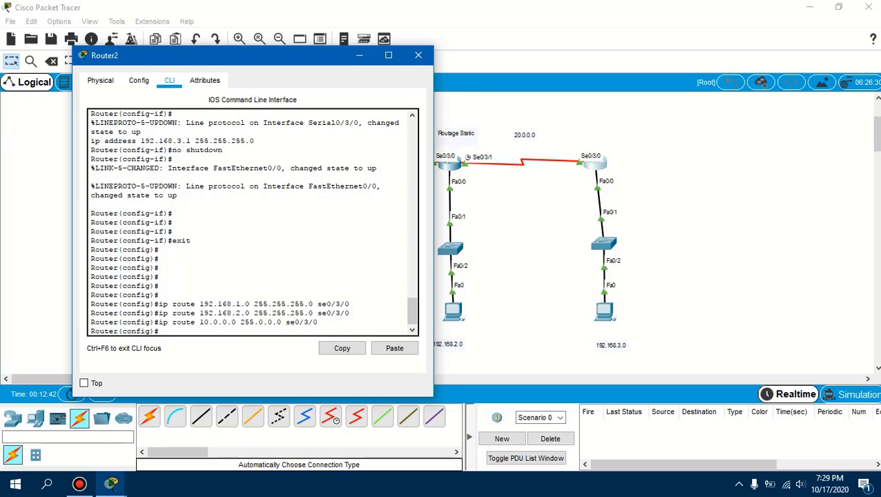
Exit global configuration mode on the right router and re-enter it with conf
{"action": "type", "text": "exit"}
{"action": "key", "text": "Return"}
{"action": "key", "text": "Return"}
{"action": "key", "text": "Return"}
{"action": "key", "text": "Return"}
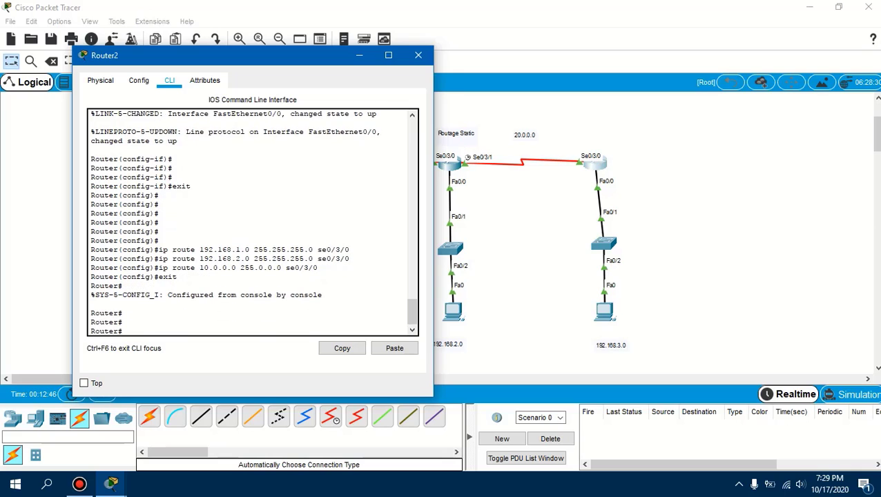
{"action": "type", "text": "conf"}
{"action": "key", "text": "Return"}
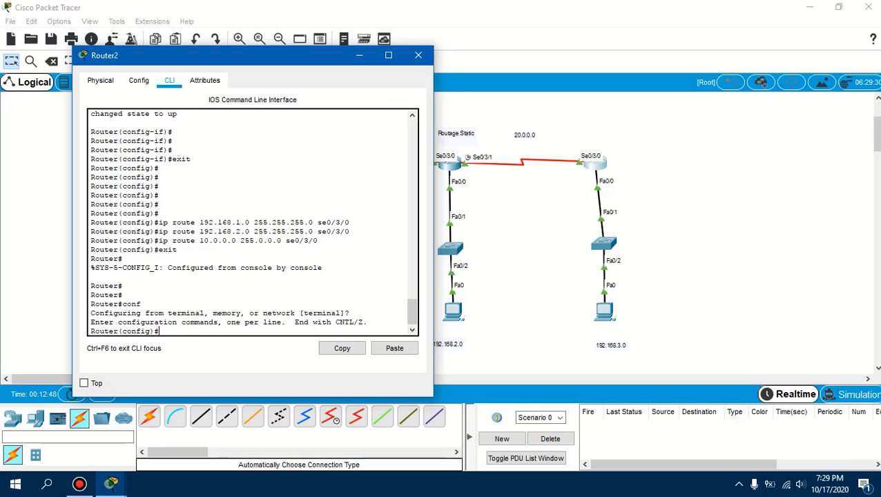
Save the right router's running configuration with do wr and close its window
{"action": "type", "text": "do er"}
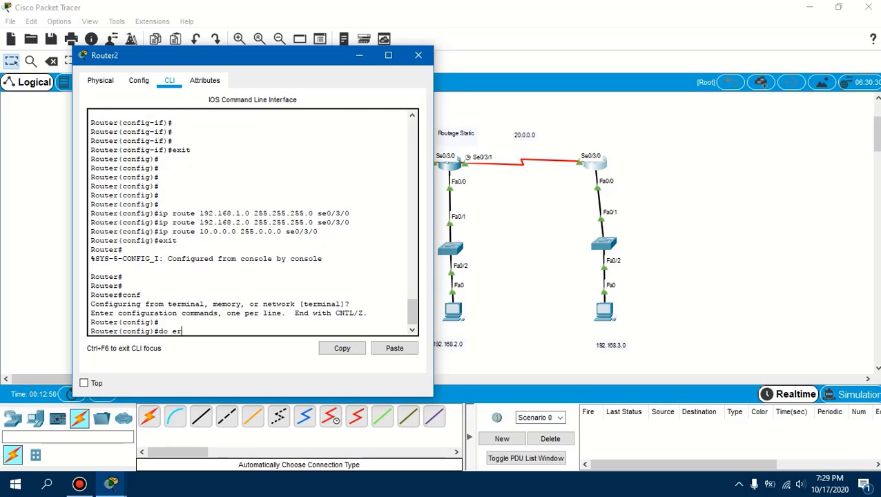
{"action": "key", "text": "Return"}
{"action": "type", "text": "do "}
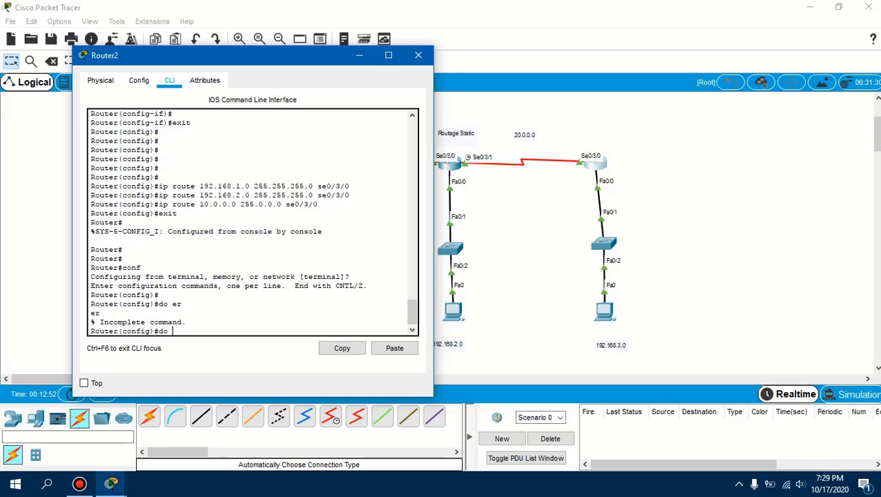
{"action": "type", "text": "wr"}
{"action": "key", "text": "Return"}
{"action": "key", "text": "Return"}
{"action": "key", "text": "Return"}
{"action": "key", "text": "Return"}
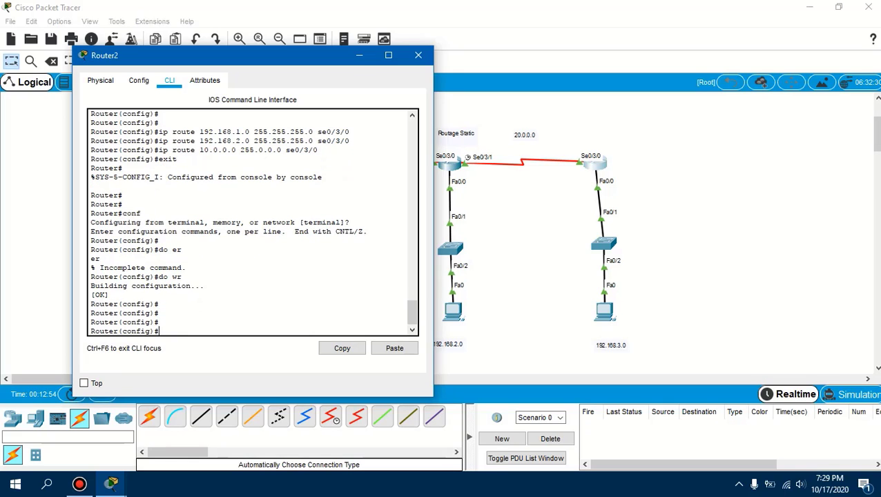
{"action": "left_click", "coordinate": [418, 55]}
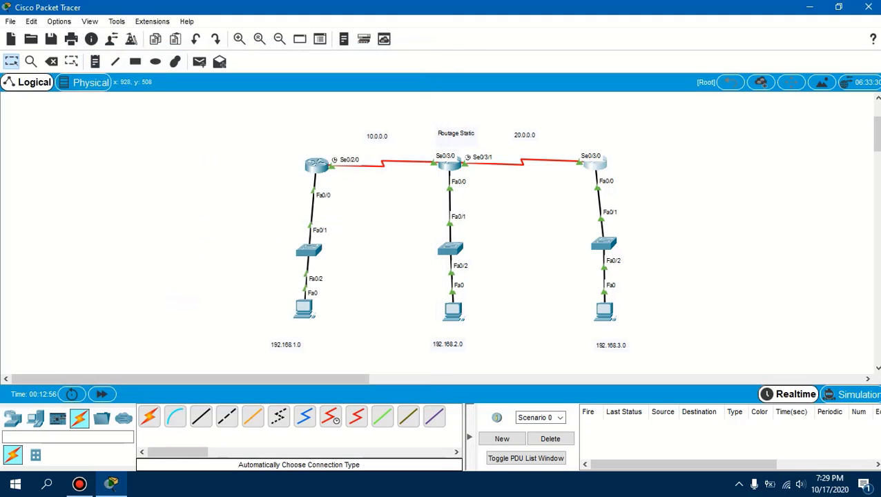
Test connectivity by sending two simple PDUs from the 192.168.1.0 network's PC to the 192.168.2.0 network's PC
{"action": "left_click_drag", "start_coordinate": [160, 126], "coordinate": [681, 360]}
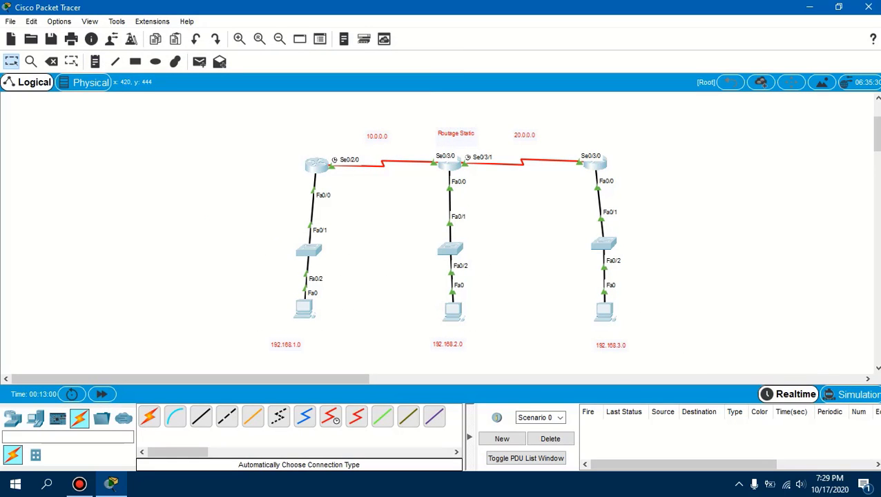
{"action": "left_click", "coordinate": [200, 62]}
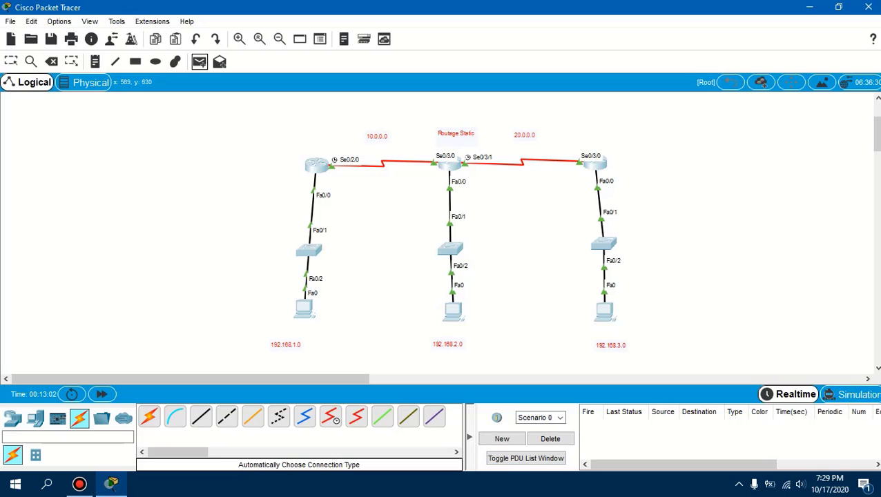
{"action": "left_click", "coordinate": [308, 311]}
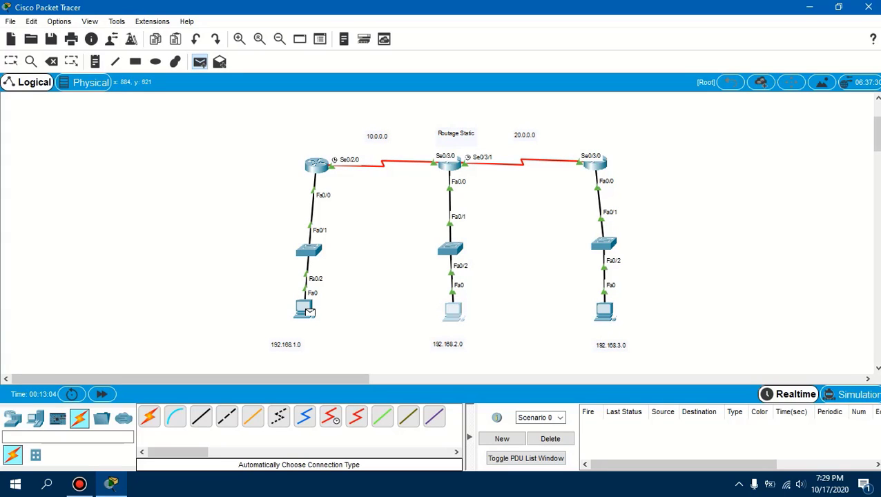
{"action": "left_click", "coordinate": [453, 311]}
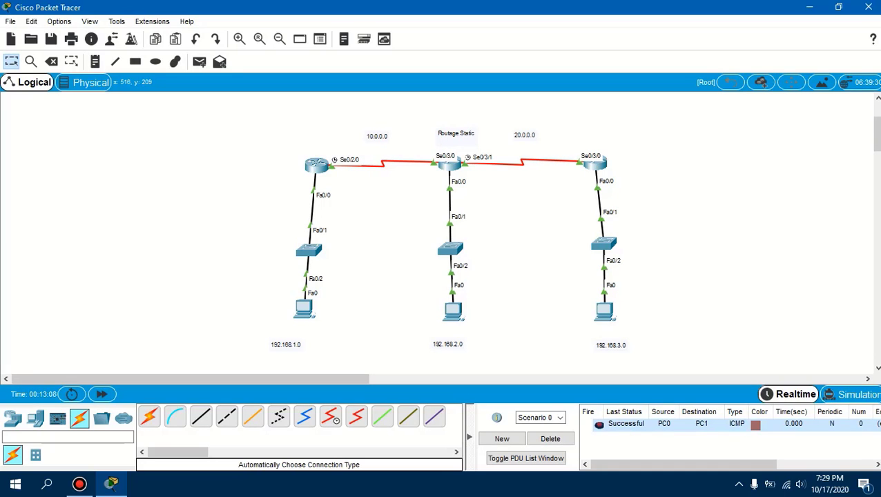
{"action": "left_click", "coordinate": [199, 62]}
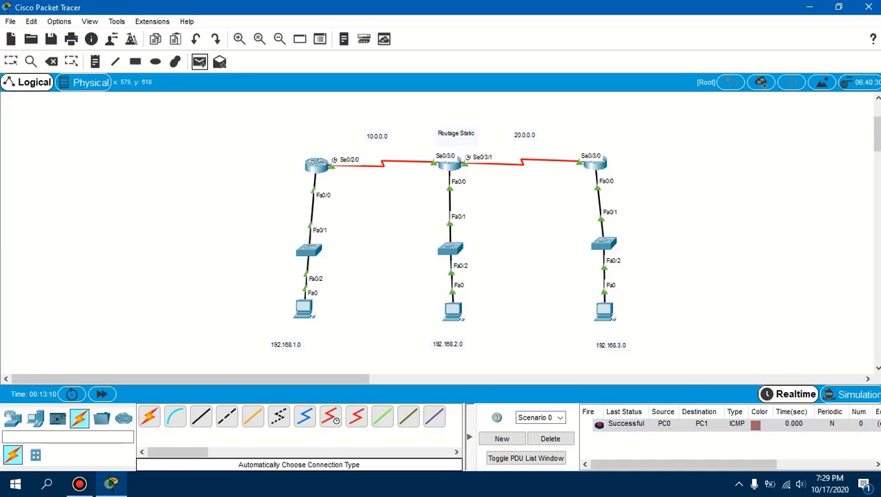
{"action": "left_click", "coordinate": [304, 310]}
{"action": "left_click", "coordinate": [453, 312]}
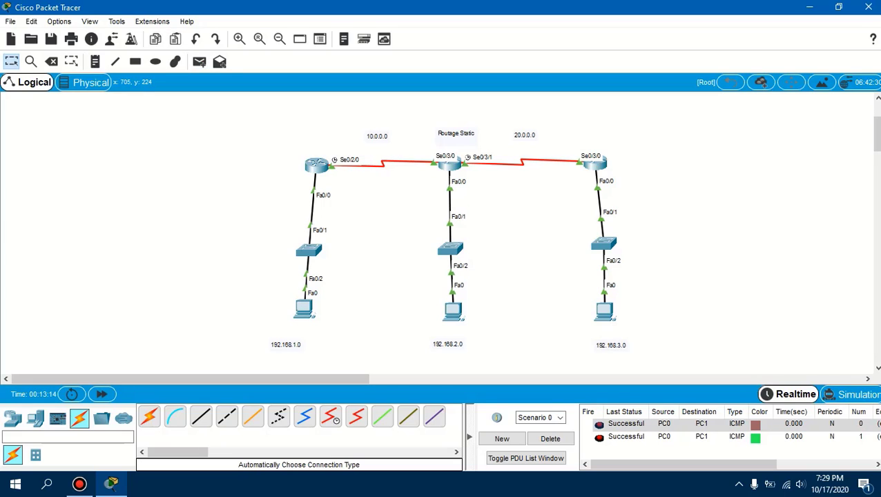
Send and re-fire a simple PDU from the 192.168.1.0 network's PC to the 192.168.3.0 network's PC, and delete the scenario
{"action": "left_click", "coordinate": [199, 61]}
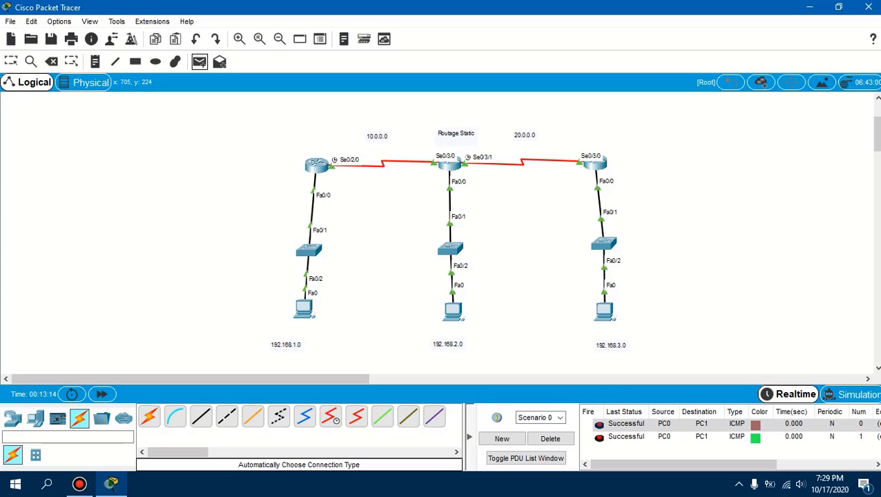
{"action": "left_click", "coordinate": [306, 311]}
{"action": "left_click", "coordinate": [604, 311]}
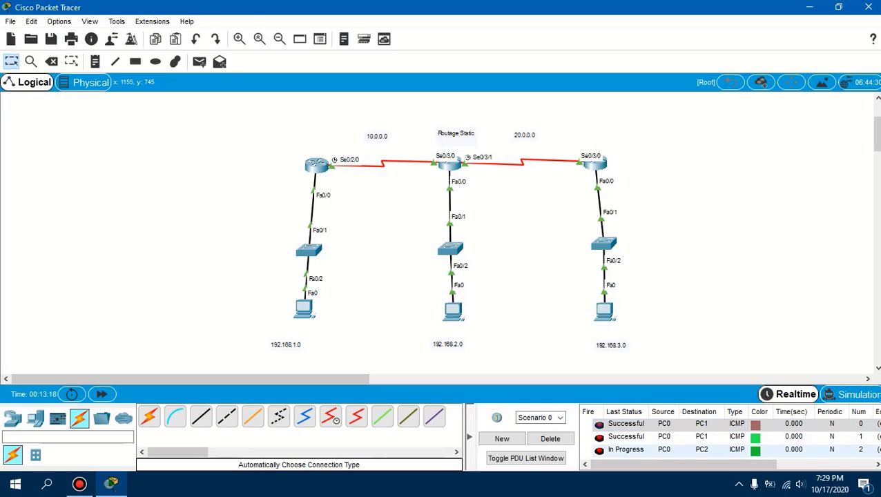
{"action": "double_click", "coordinate": [599, 450]}
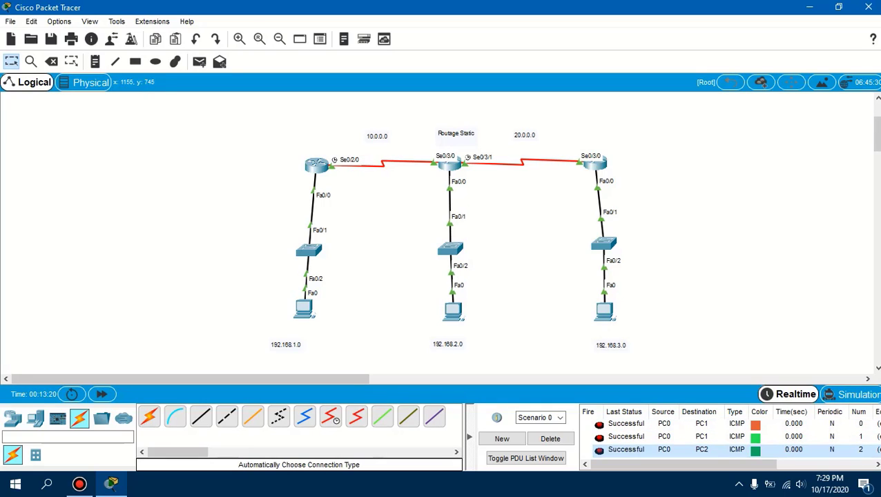
{"action": "left_click", "coordinate": [550, 439]}
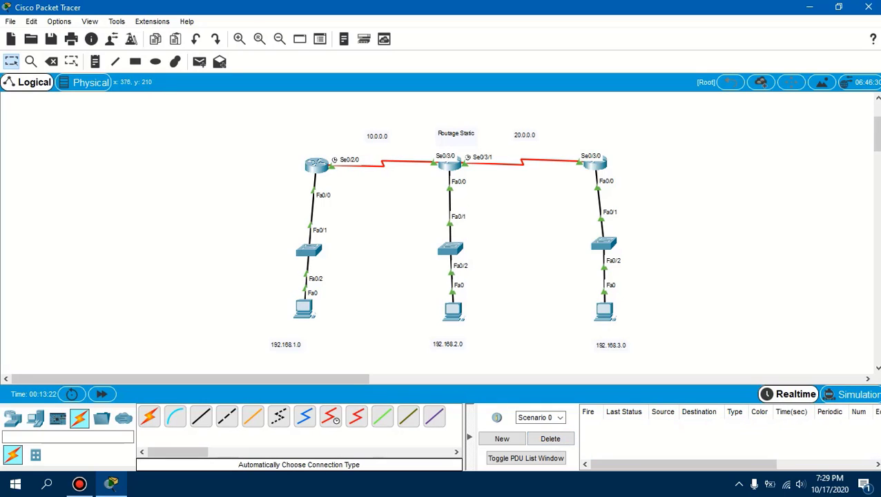
Send simple PDUs from the 192.168.1.0 network's PC to the 192.168.3.0 and 192.168.2.0 networks' PCs, and delete the scenario
{"action": "left_click", "coordinate": [198, 62]}
{"action": "left_click", "coordinate": [306, 310]}
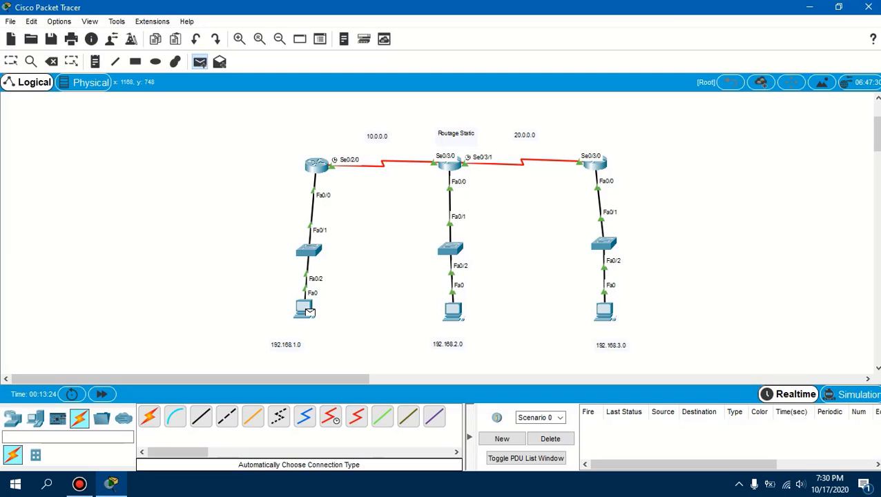
{"action": "left_click", "coordinate": [604, 310]}
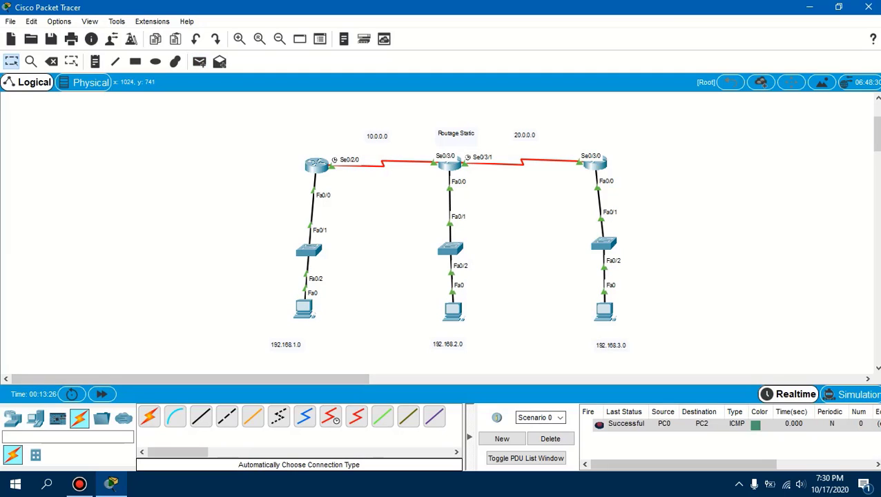
{"action": "key", "text": "Escape"}
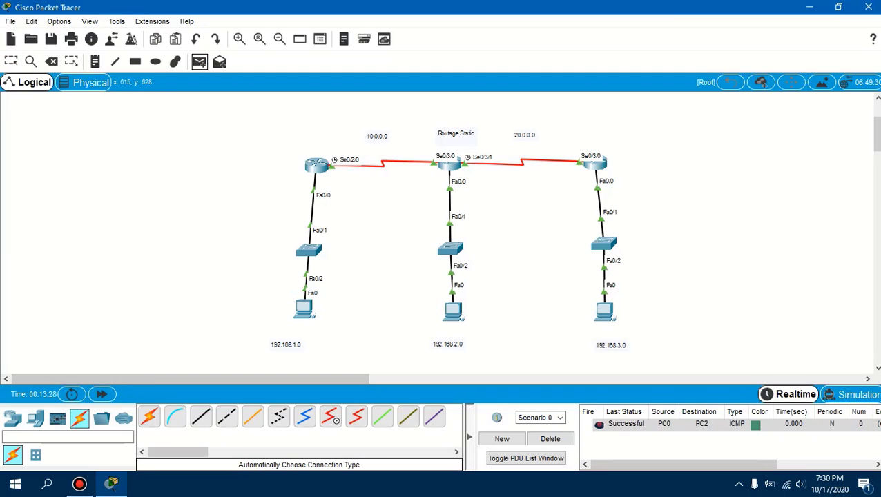
{"action": "key", "text": "p"}
{"action": "key", "text": "Escape"}
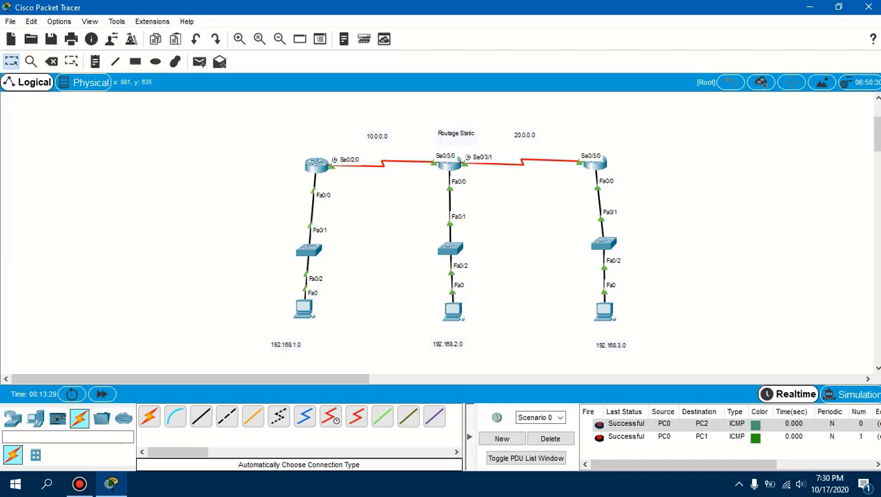
{"action": "left_click", "coordinate": [550, 438]}
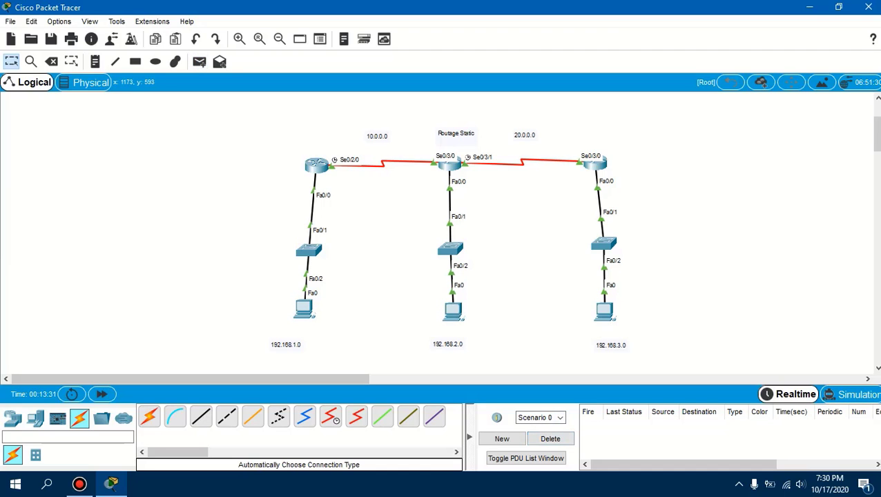
Look up the IPv4 address in the IP configuration of the 192.168.3.0 network's PC and close its window
{"action": "left_click", "coordinate": [604, 310]}
{"action": "left_click", "coordinate": [316, 137]}
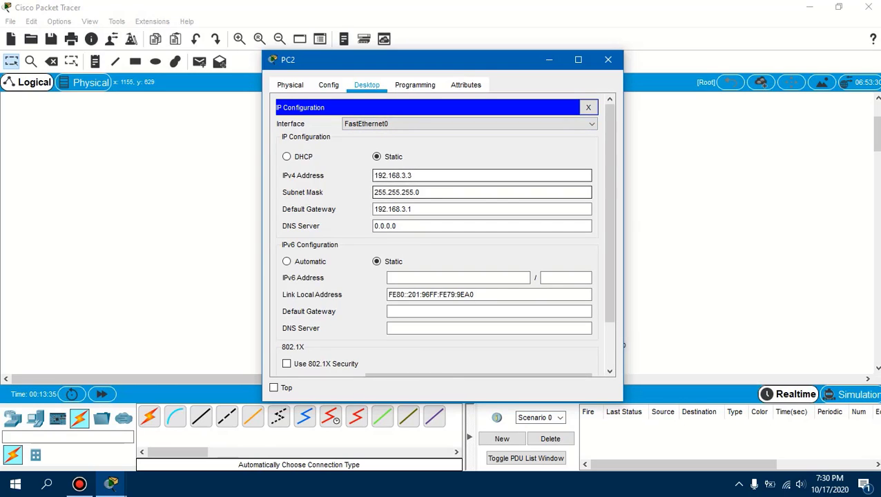
{"action": "double_click", "coordinate": [393, 175]}
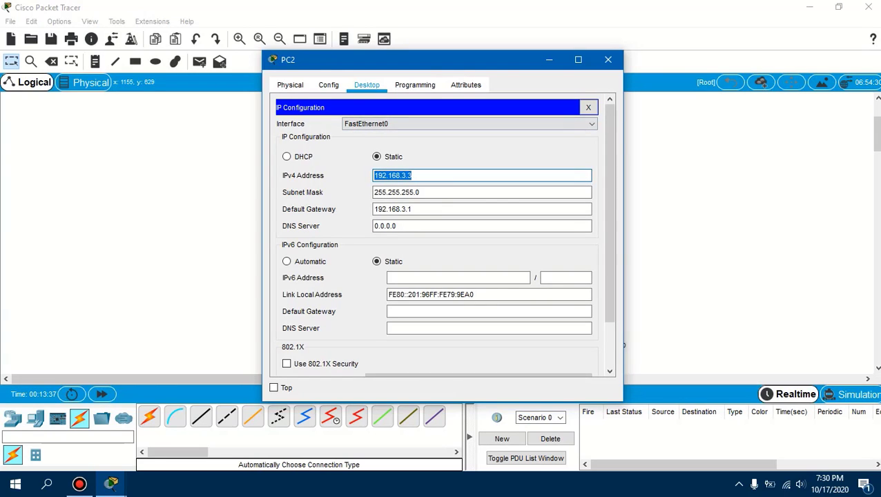
{"action": "left_click", "coordinate": [608, 59]}
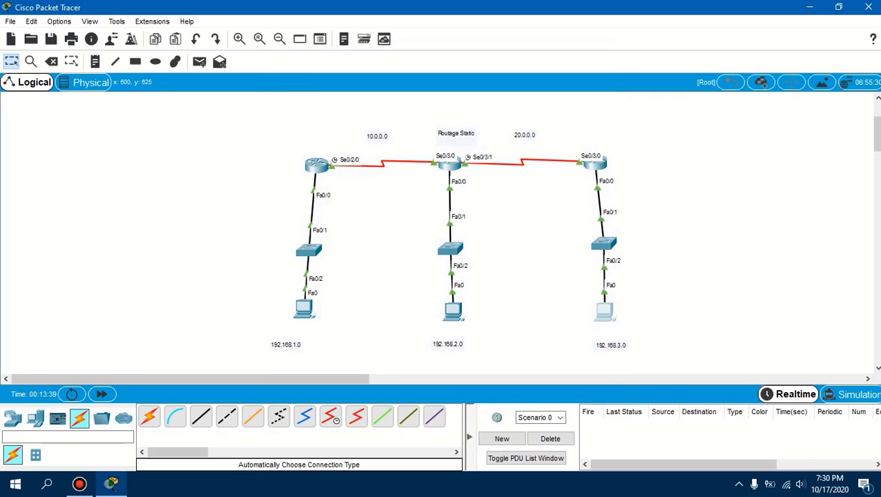
Ping 192.168.3.3 from the command prompt of the 192.168.1.0 network's PC and close its window
{"action": "left_click", "coordinate": [304, 308]}
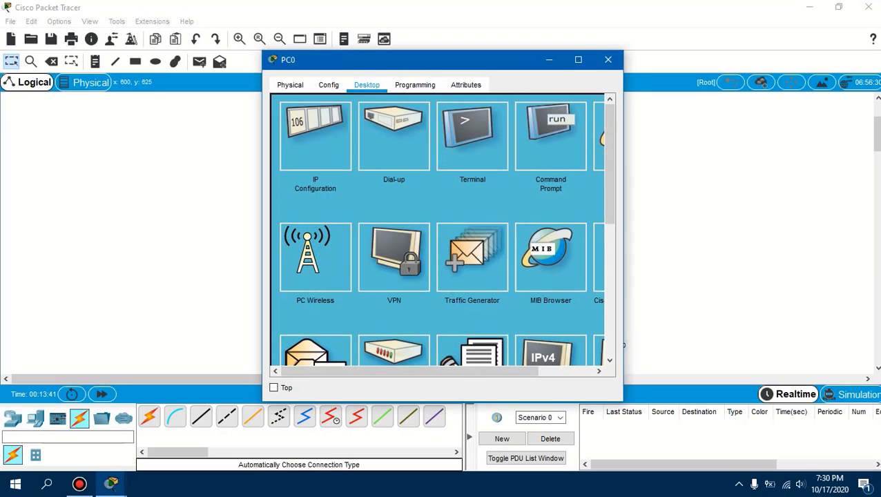
{"action": "left_click", "coordinate": [550, 136]}
{"action": "type", "text": "ping"}
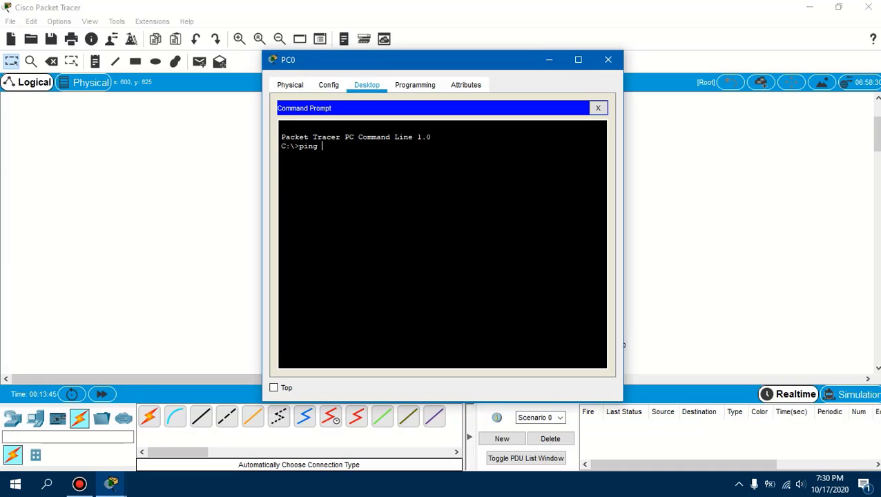
{"action": "type", "text": " 192.168.3.3"}
{"action": "key", "text": "Return"}
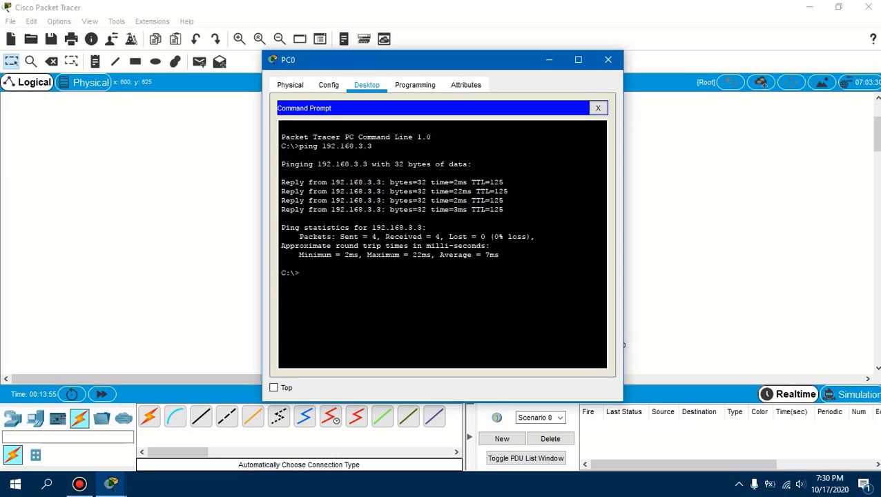
{"action": "left_click", "coordinate": [607, 60]}
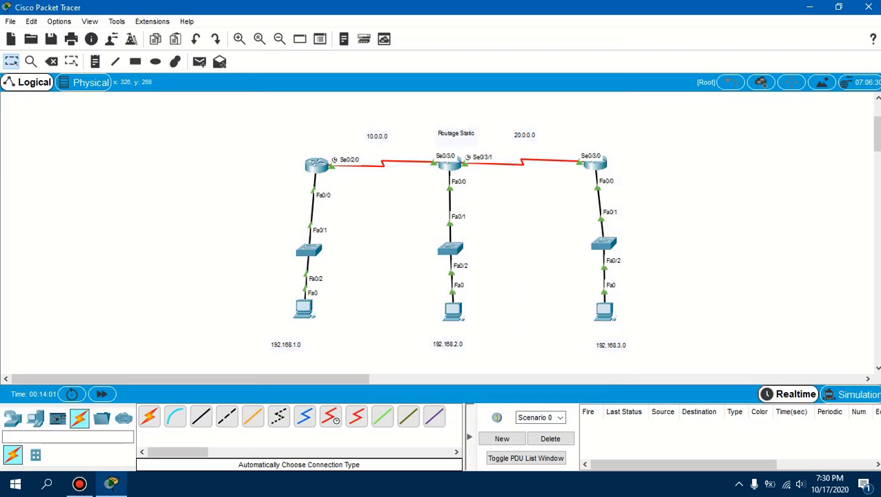
{"action": "left_click_drag", "start_coordinate": [169, 123], "coordinate": [666, 352]}
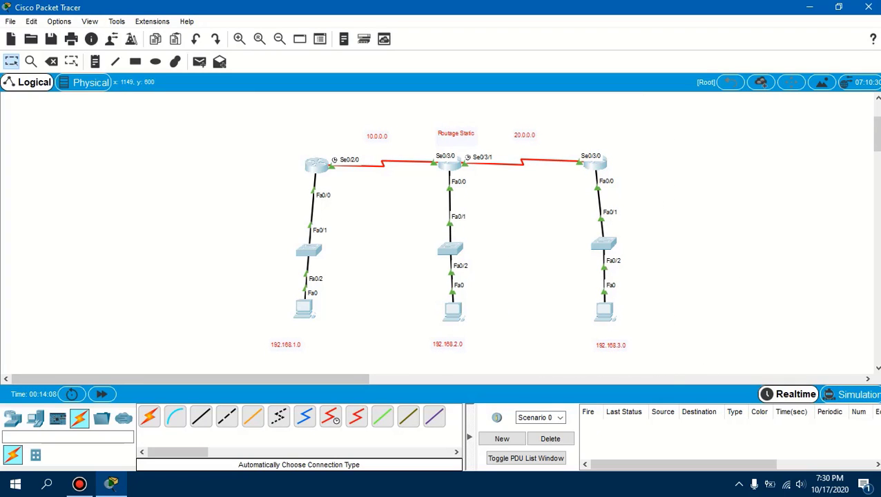